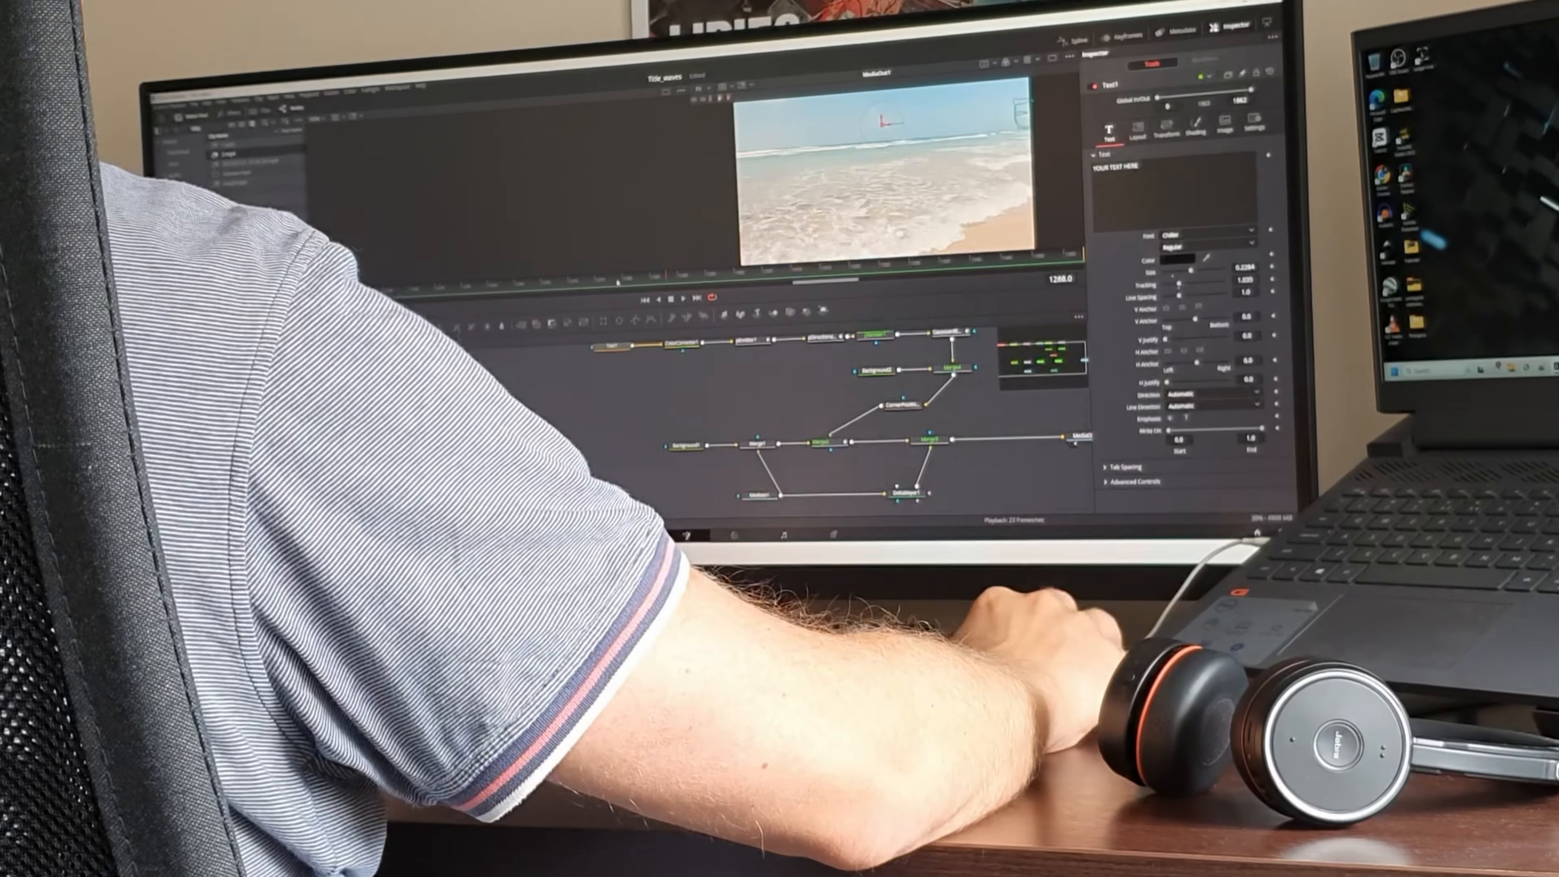
click(1191, 242)
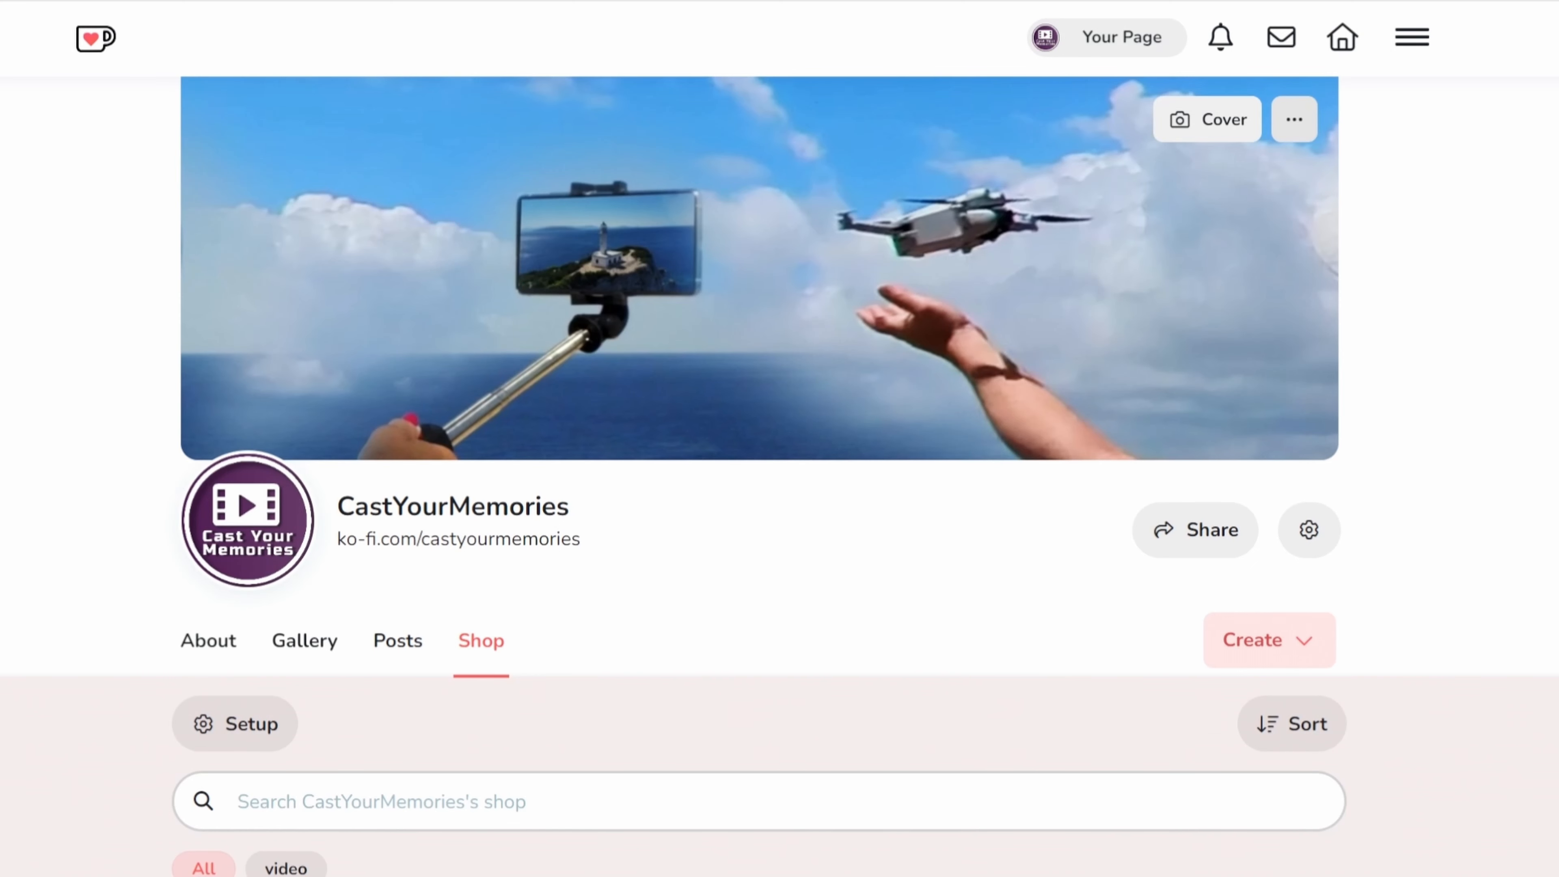
scroll(85, 167, down, 8)
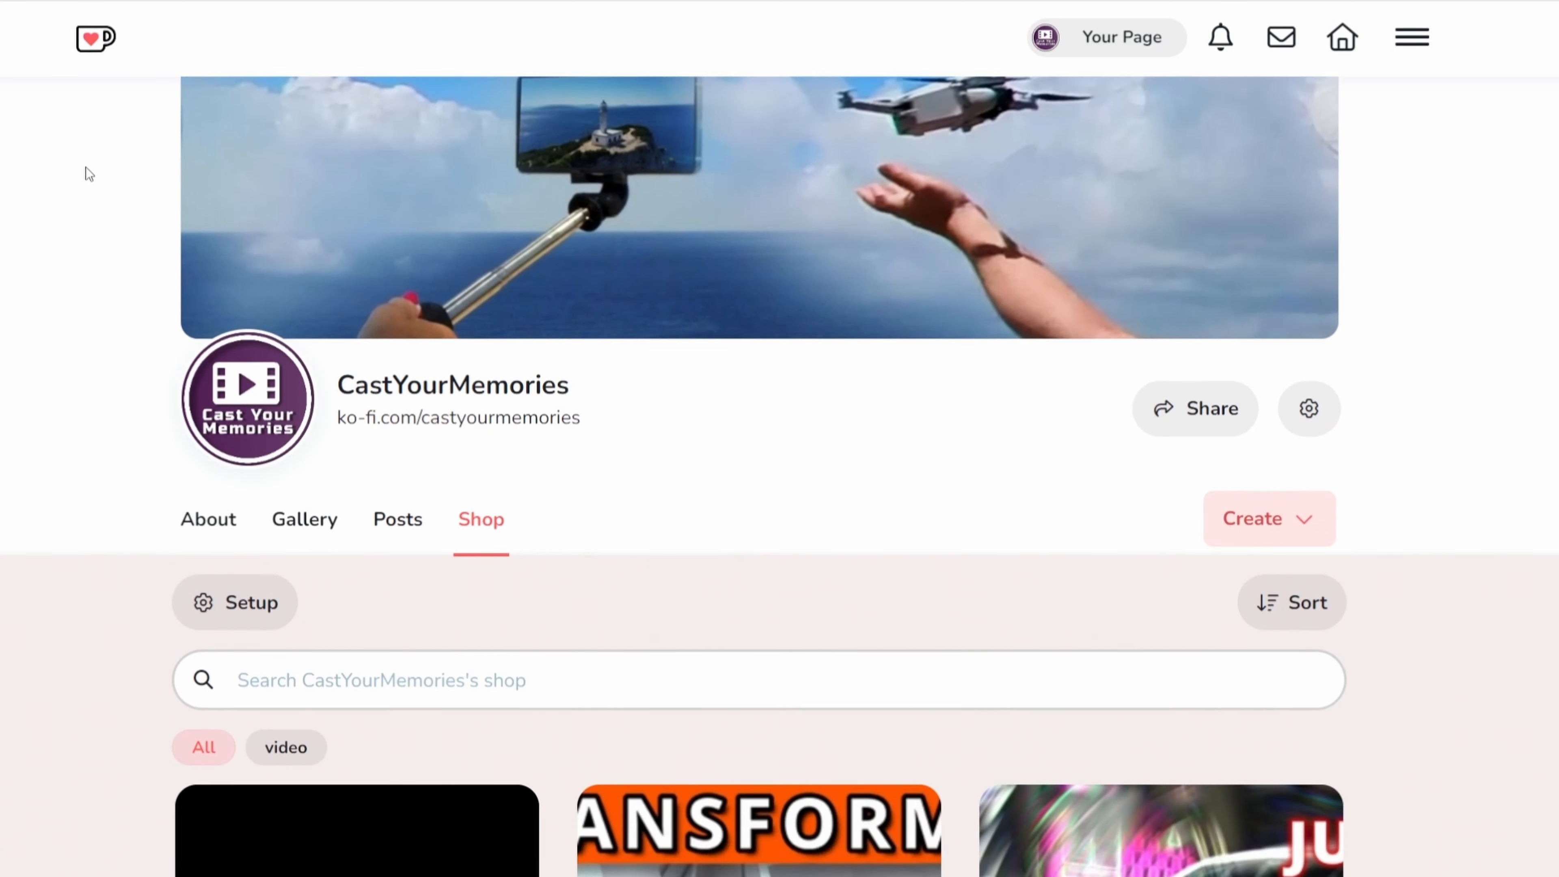
scroll(85, 168, down, 15)
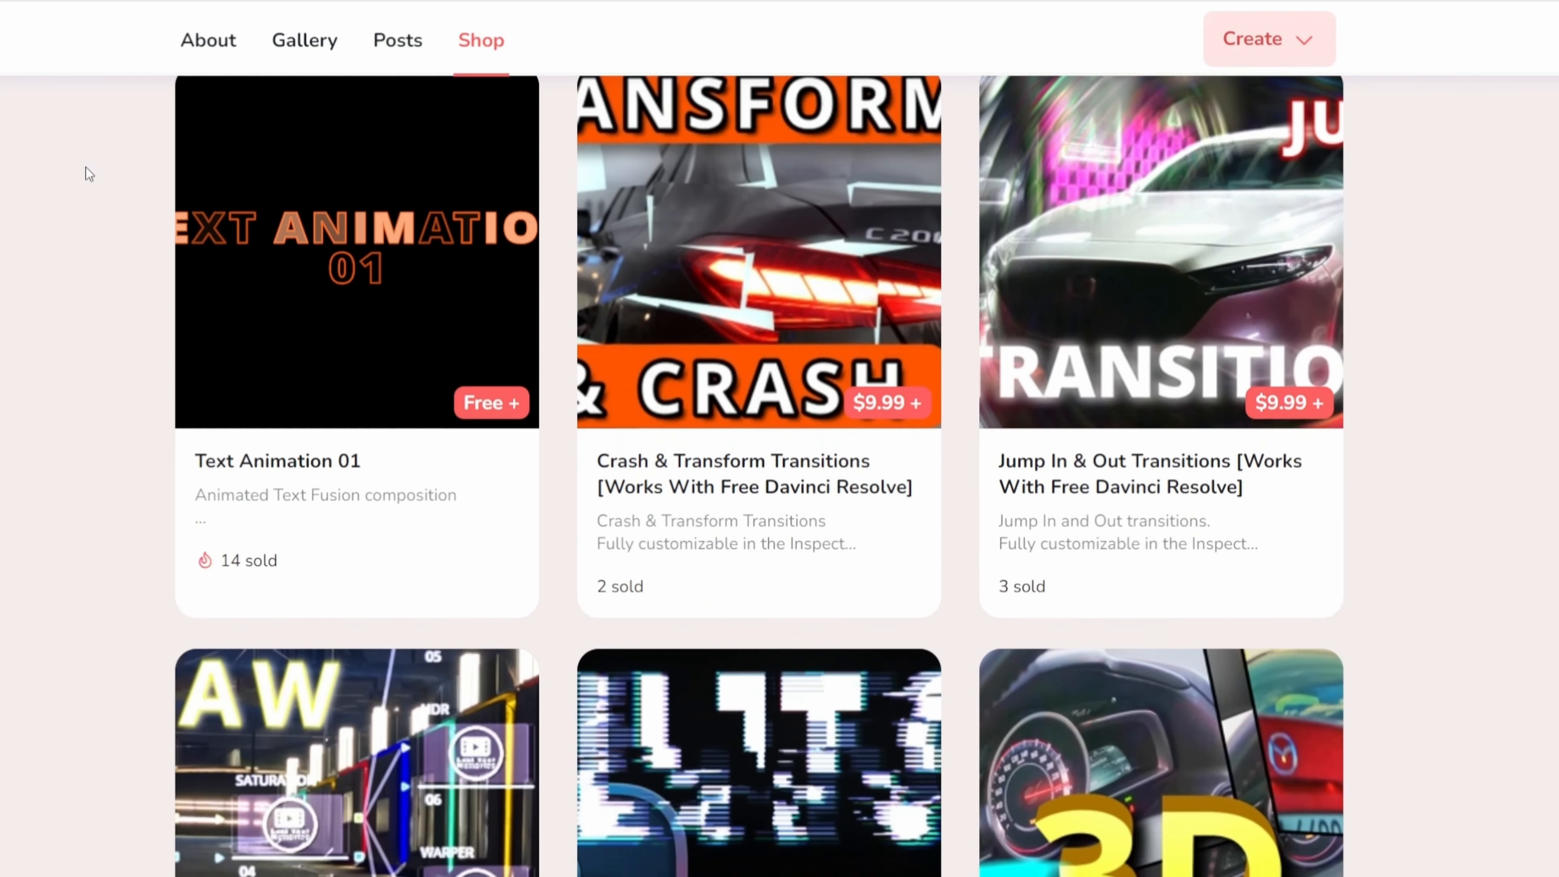
scroll(85, 167, down, 5)
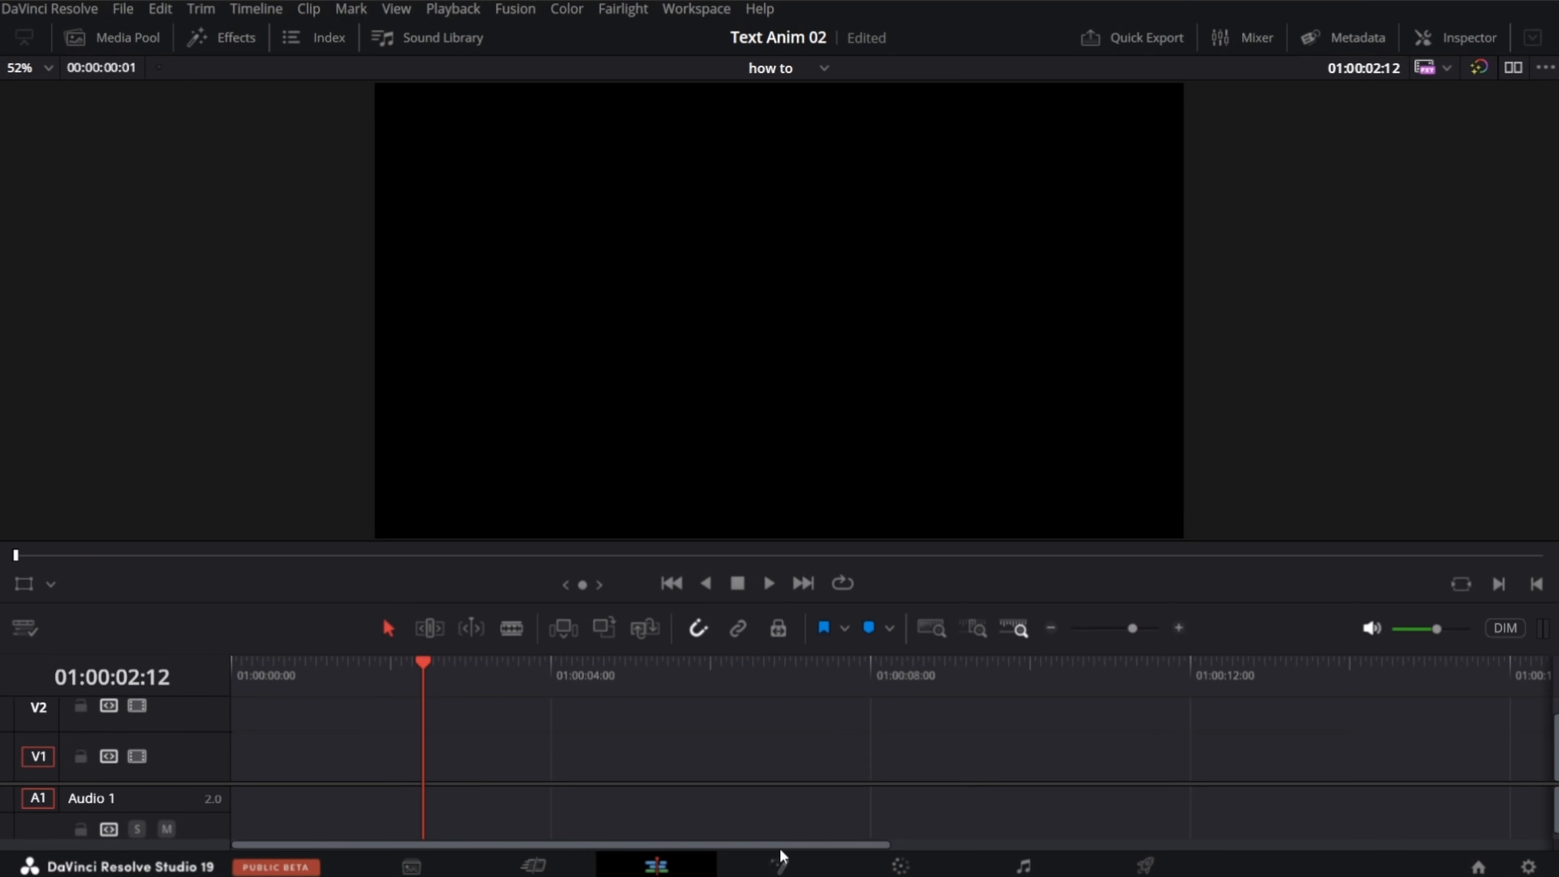
Step: In DaVinci Resolve, install the TextFX_02 template bundle from Fusion, overwriting the existing bundle of the same name
click(779, 866)
drag(1558, 467, 832, 597)
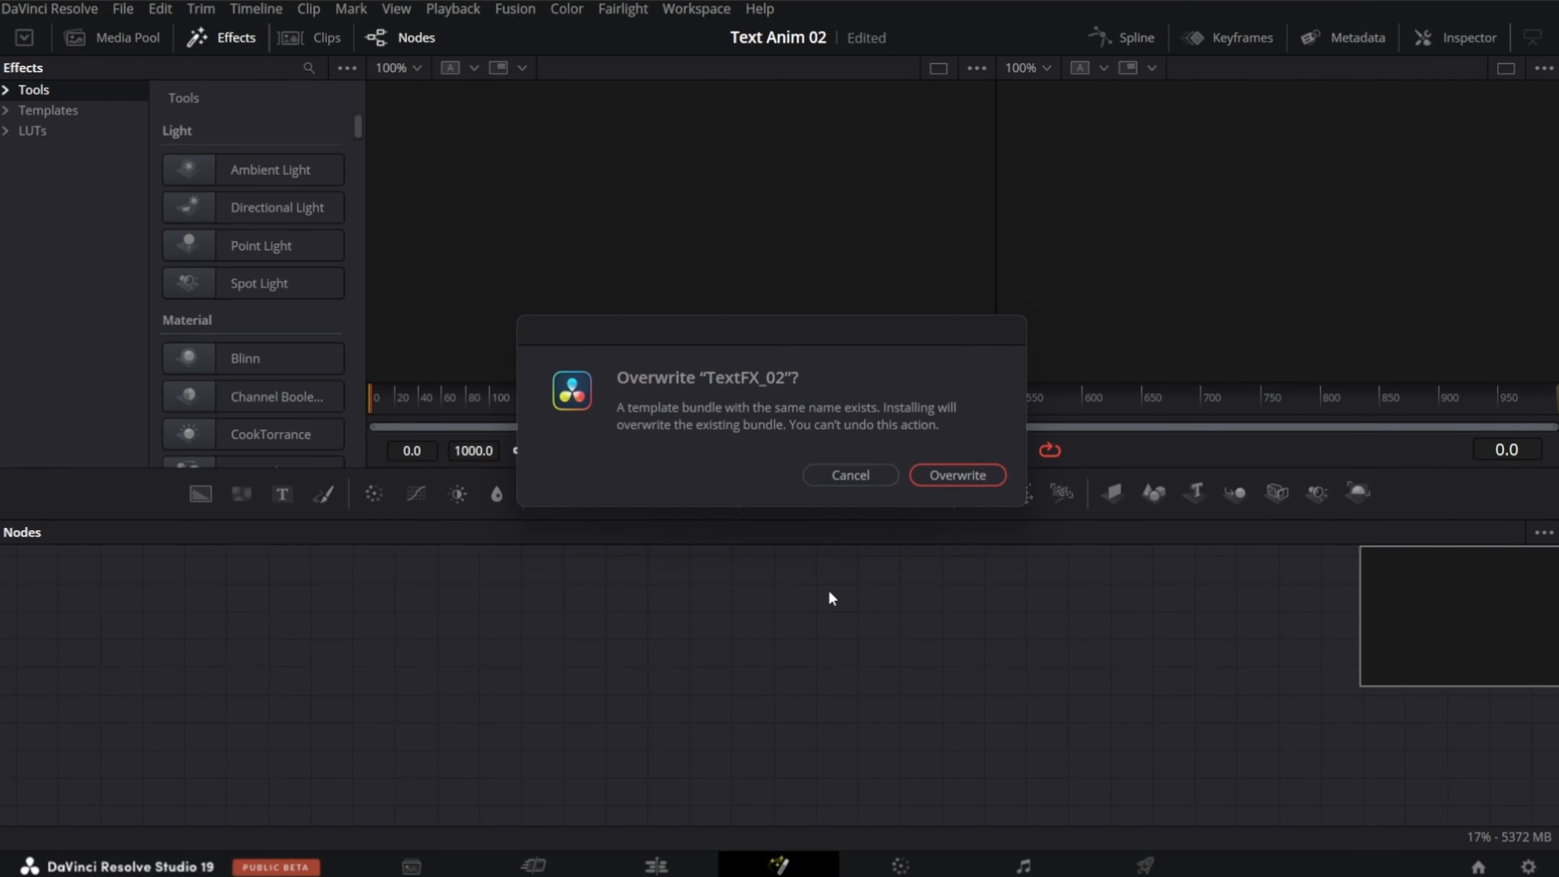
click(950, 476)
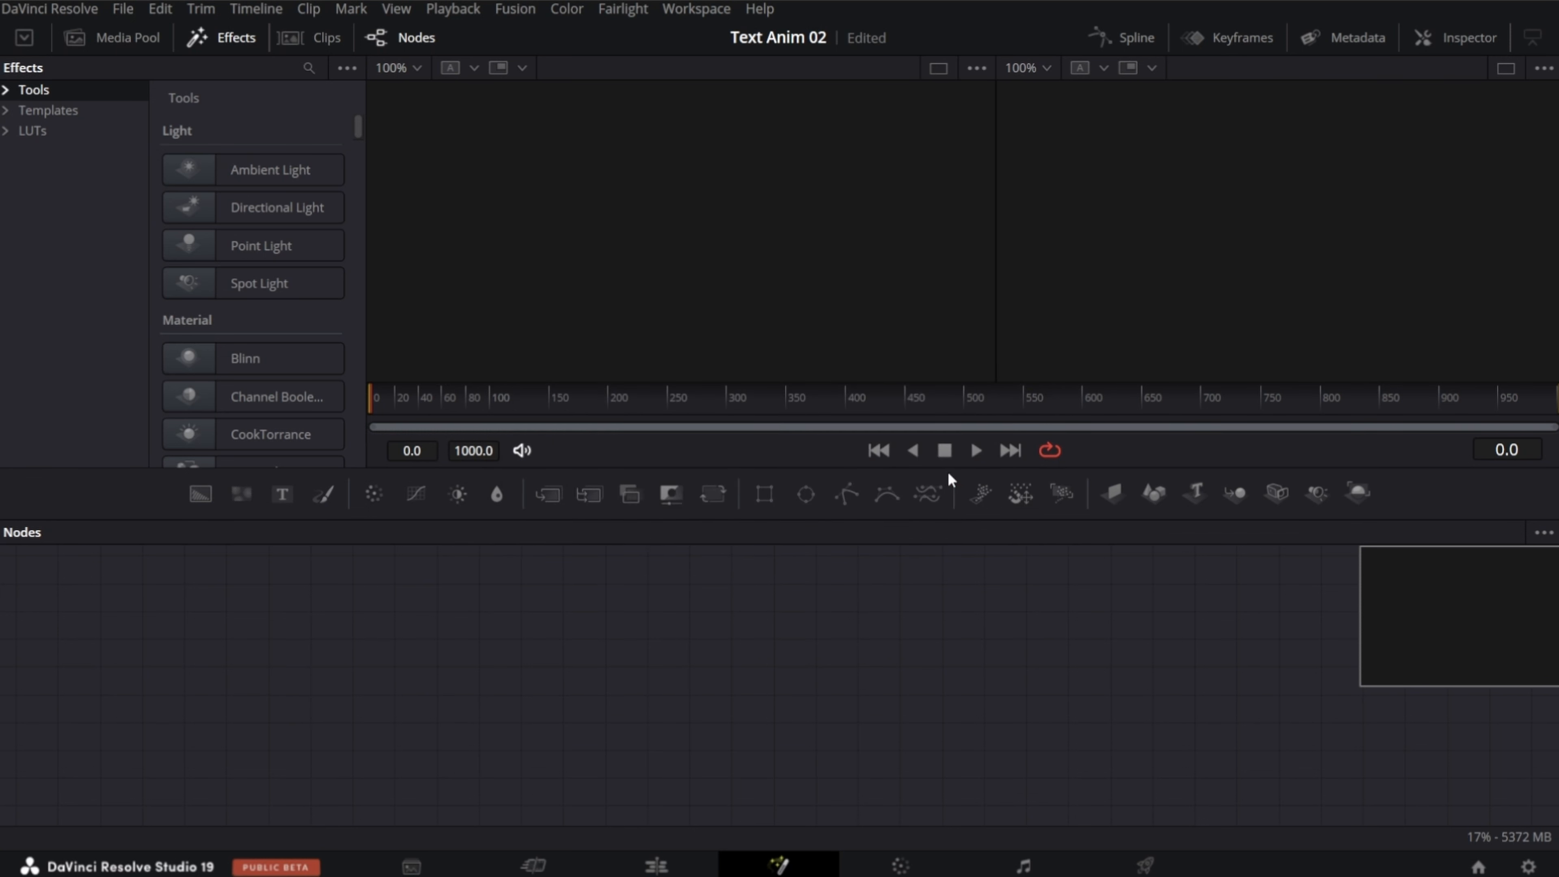
Step: Add the TextFX_02 title from the CastYourMemories title category to track V1 at the start of the edit timeline
click(658, 866)
click(216, 38)
click(35, 234)
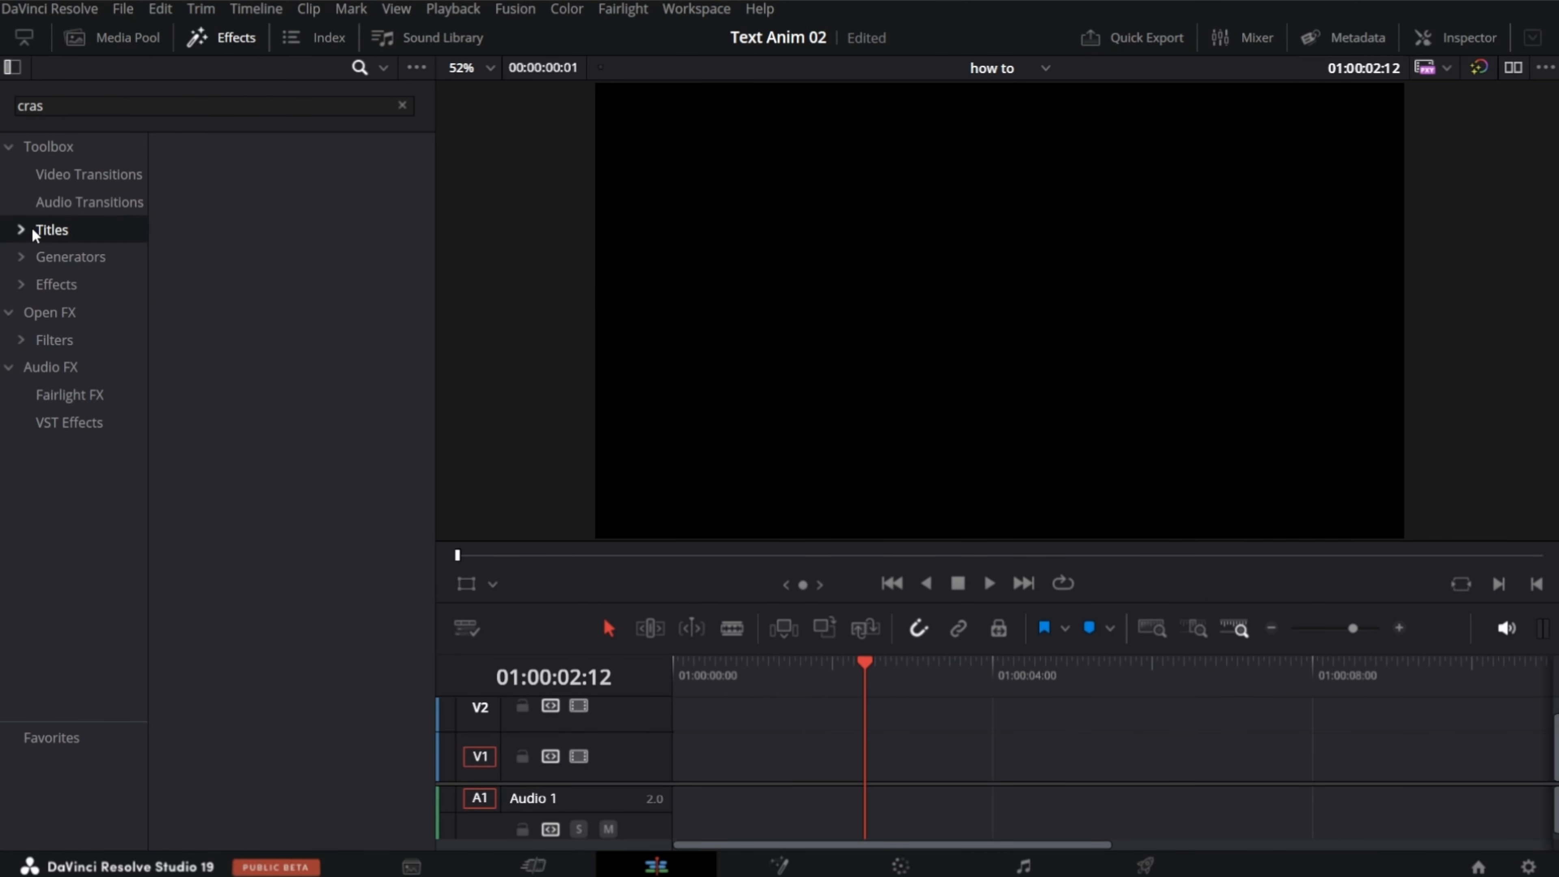
click(20, 234)
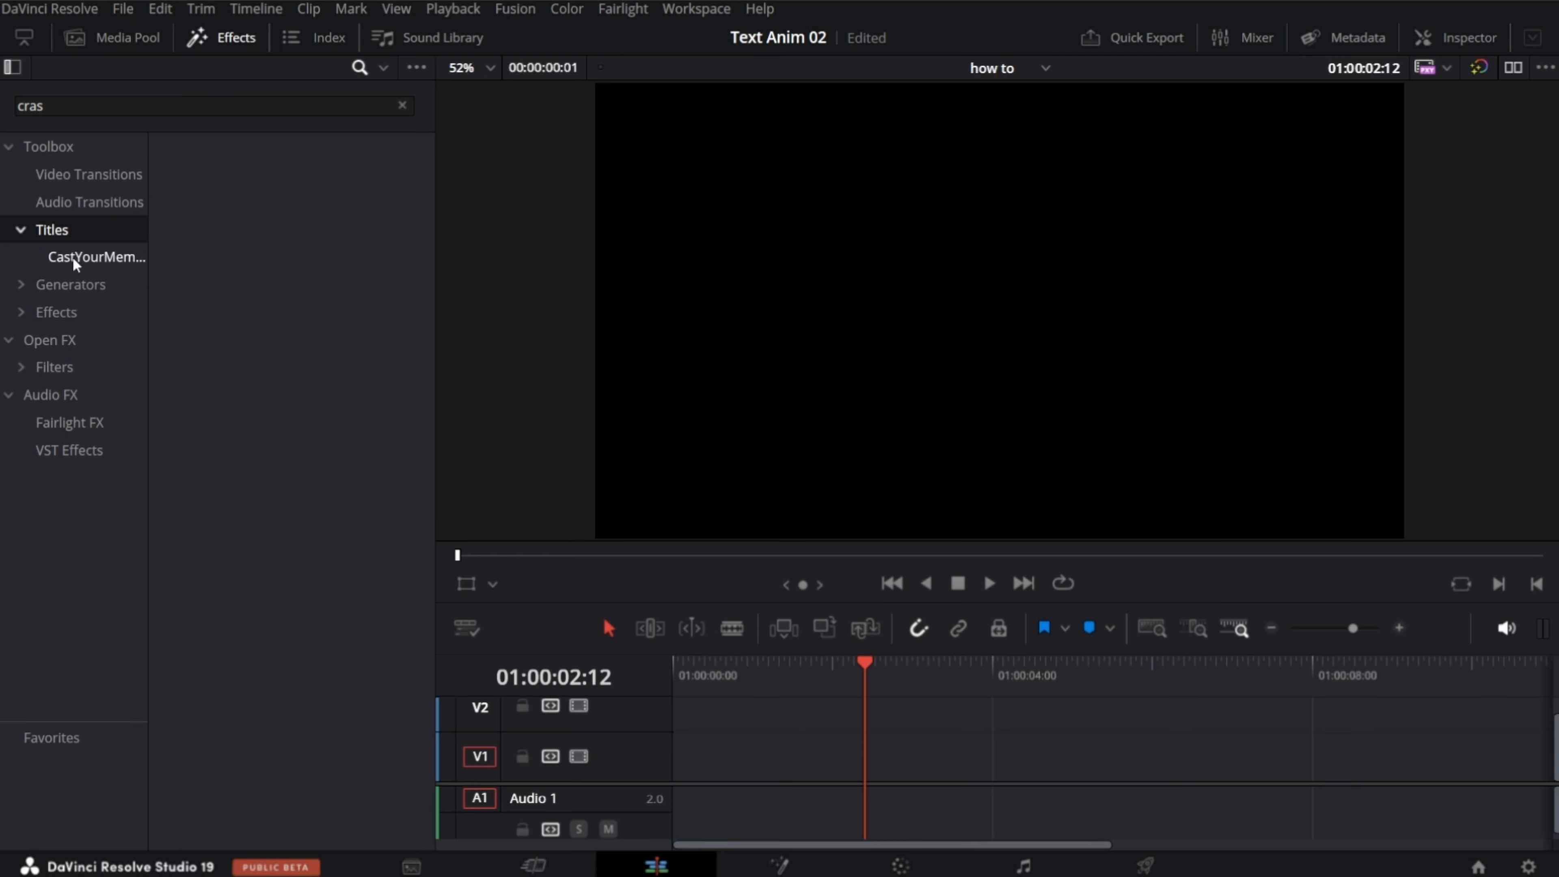
click(93, 259)
scroll(295, 399, down, 2)
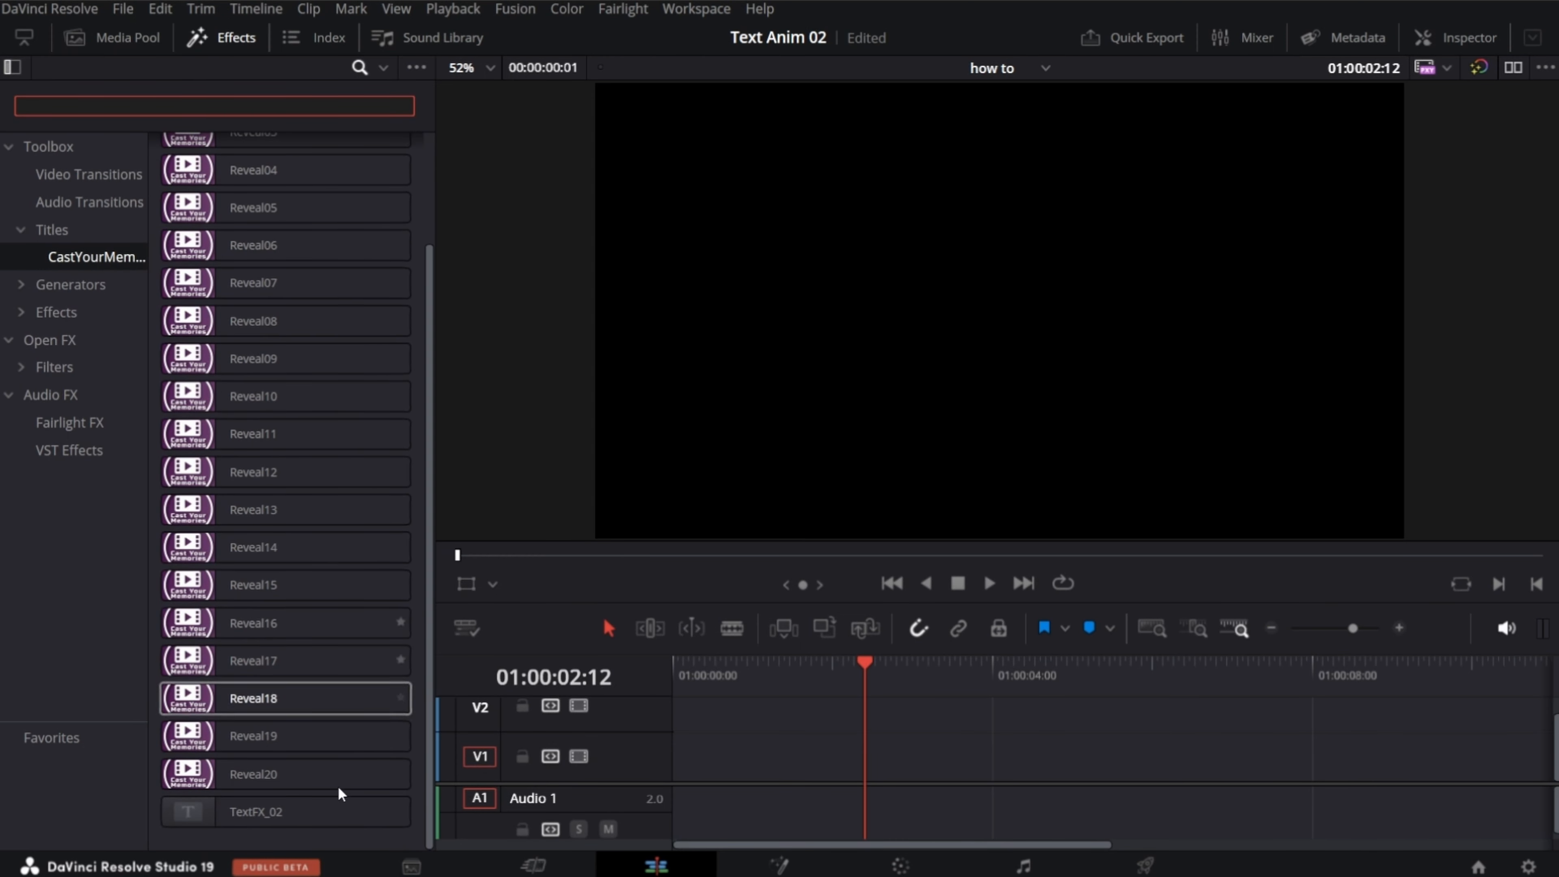
drag(227, 824, 731, 780)
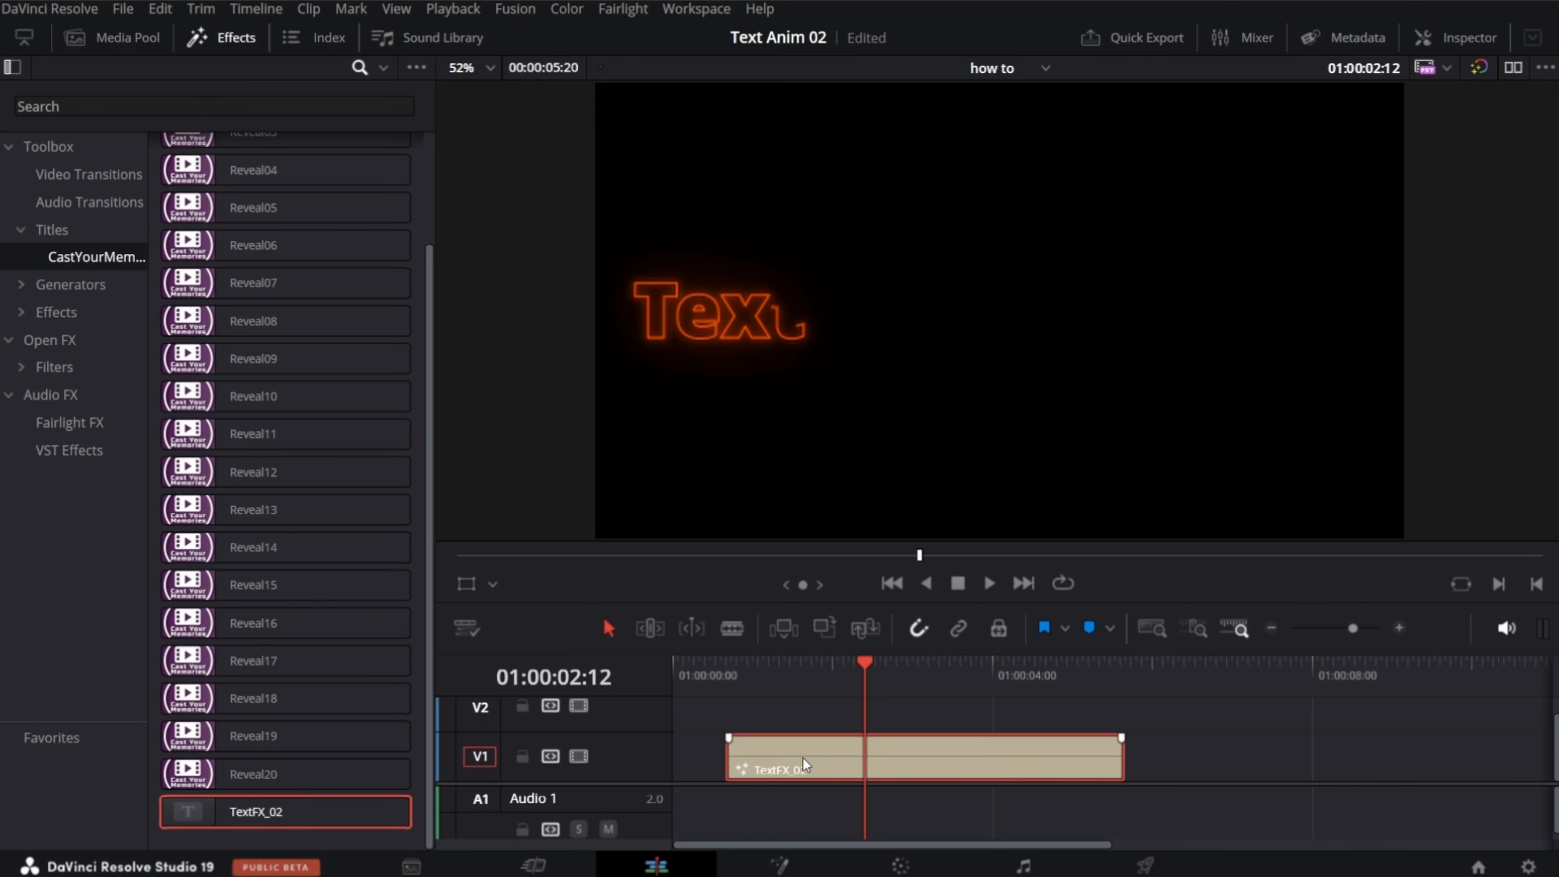
drag(893, 765, 842, 763)
click(257, 48)
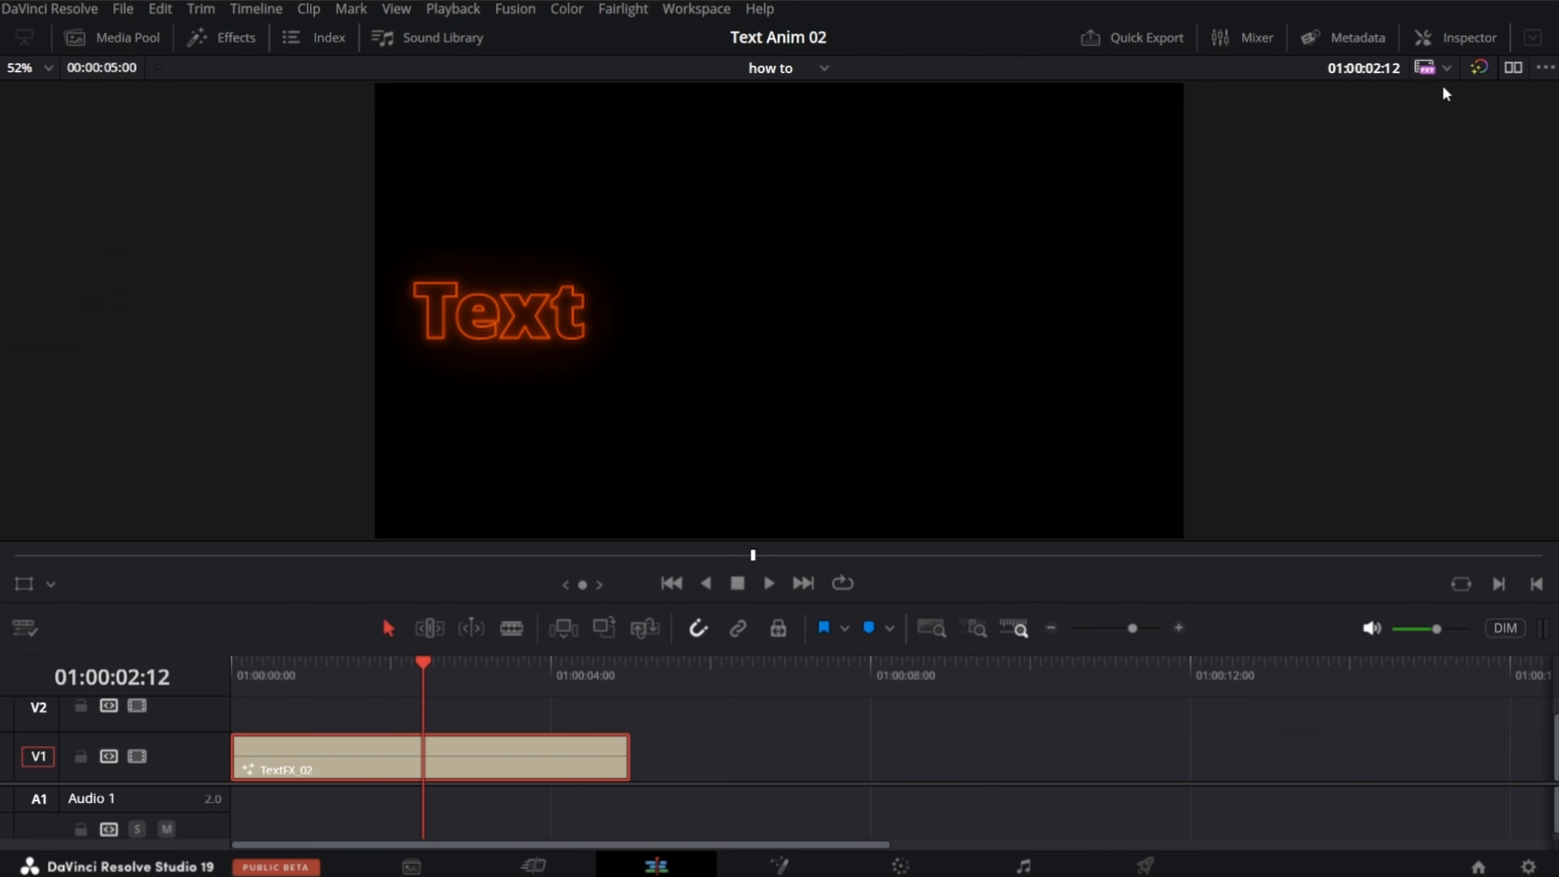
Step: Preview the TextFX_02 title and change its font to Monotype Corsiva
click(1450, 37)
key(space)
scroll(1220, 453, down, 2)
click(1357, 290)
click(1354, 345)
drag(1456, 337, 1477, 384)
Step: Recolour the title light yellow and set its Center X to 0.515 and Soft Glow to 0.63
click(1357, 545)
drag(952, 402, 942, 357)
click(978, 620)
scroll(1297, 549, down, 2)
drag(1330, 400, 1338, 400)
drag(1431, 579, 1382, 579)
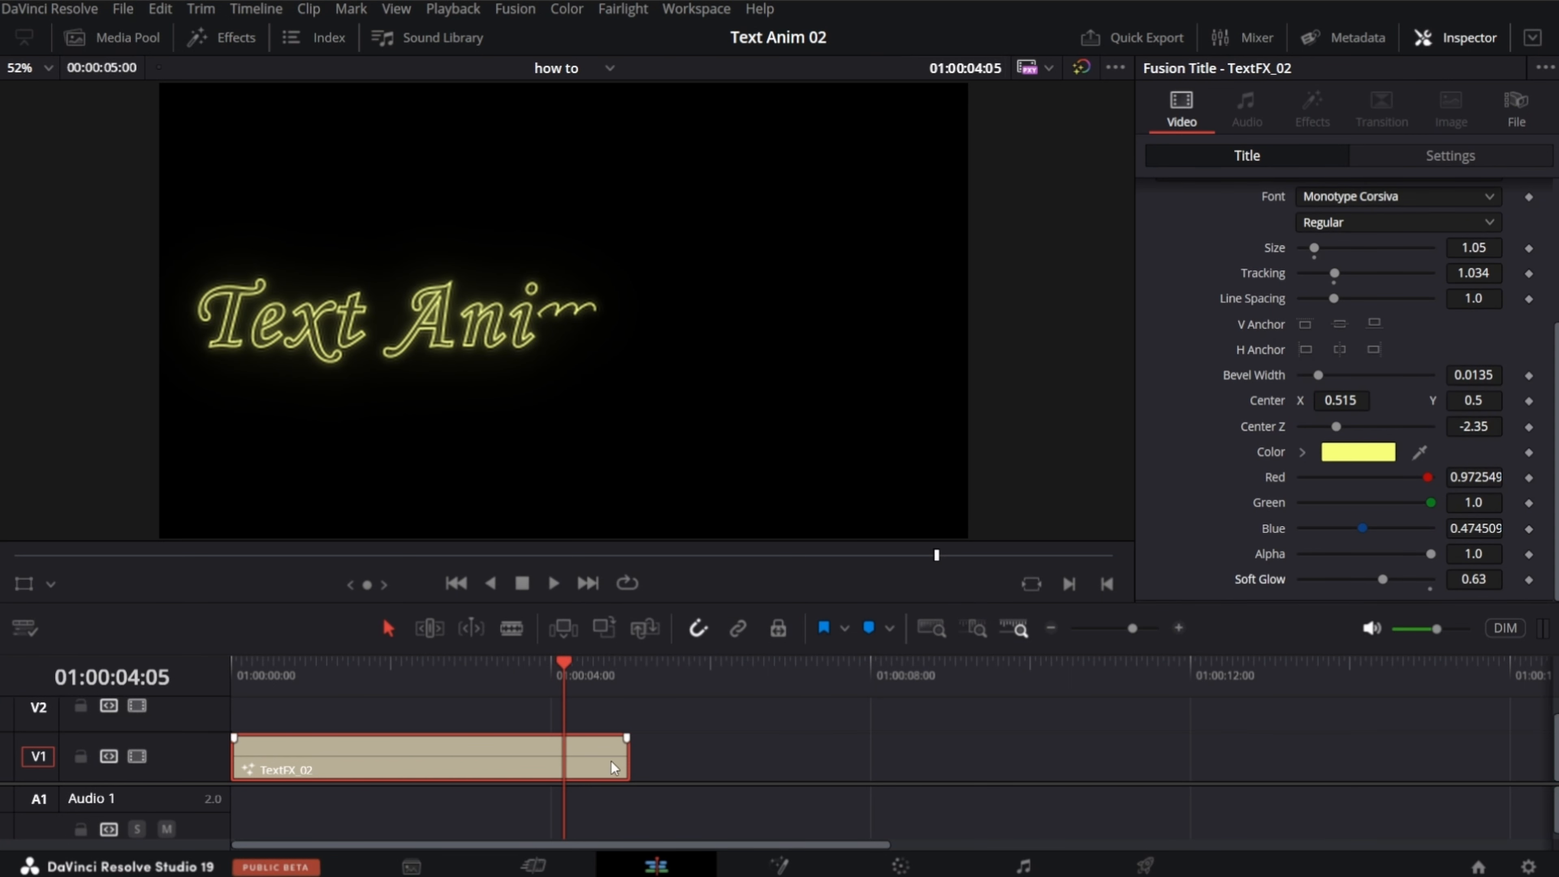
Step: Extend the TextFX_02 clip's end to a duration of about 11 seconds and play the animation
click(627, 762)
drag(627, 762, 1140, 762)
key(space)
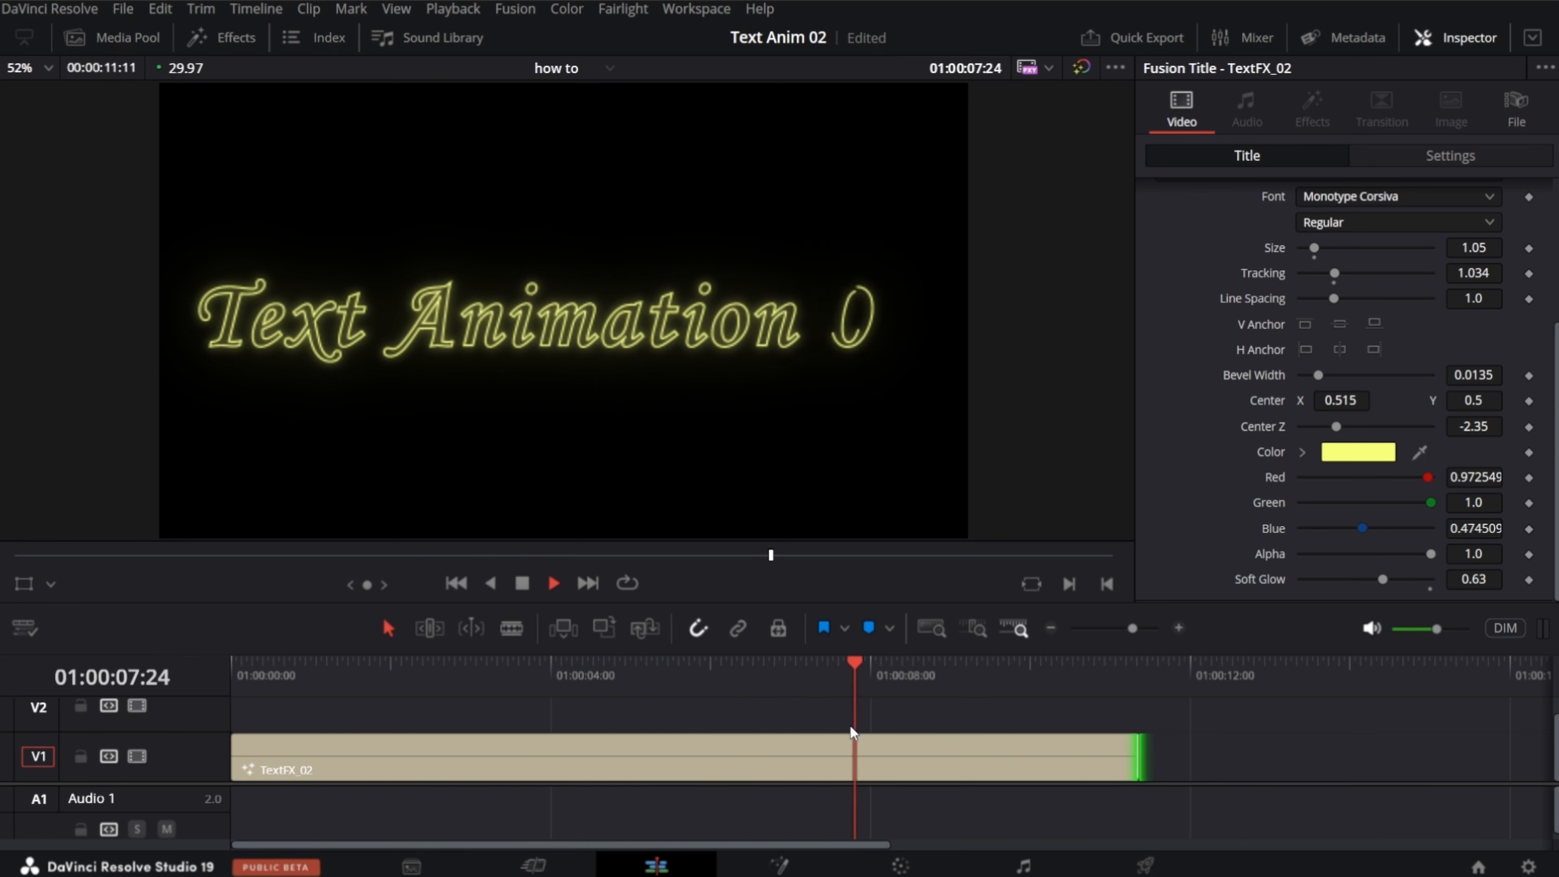
key(space)
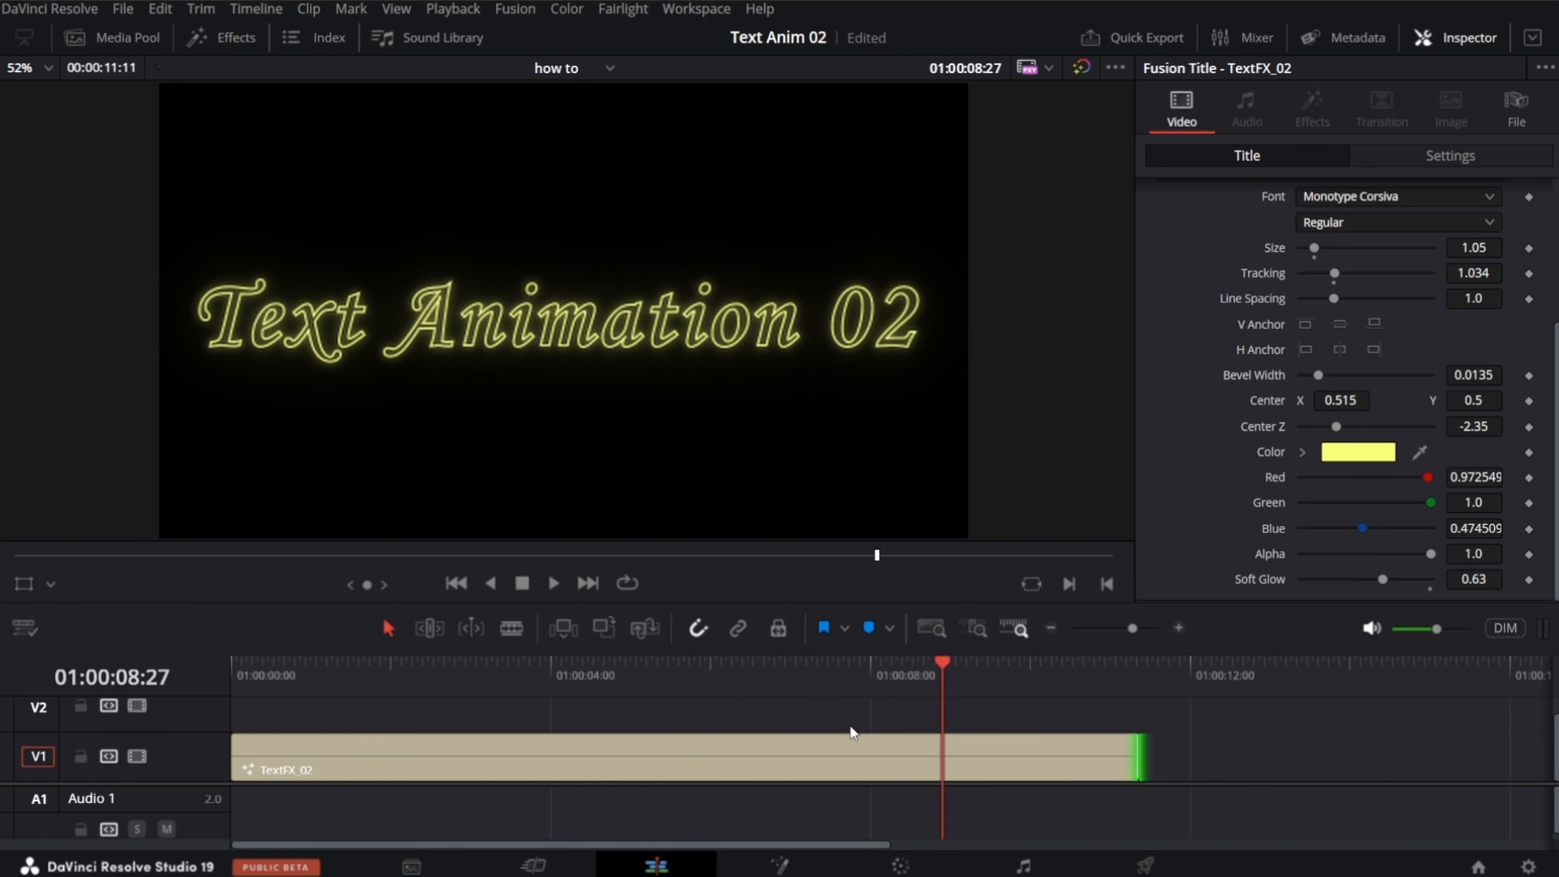
Step: Convert the TextFX_02 title clip into a new compound clip
right_click(853, 749)
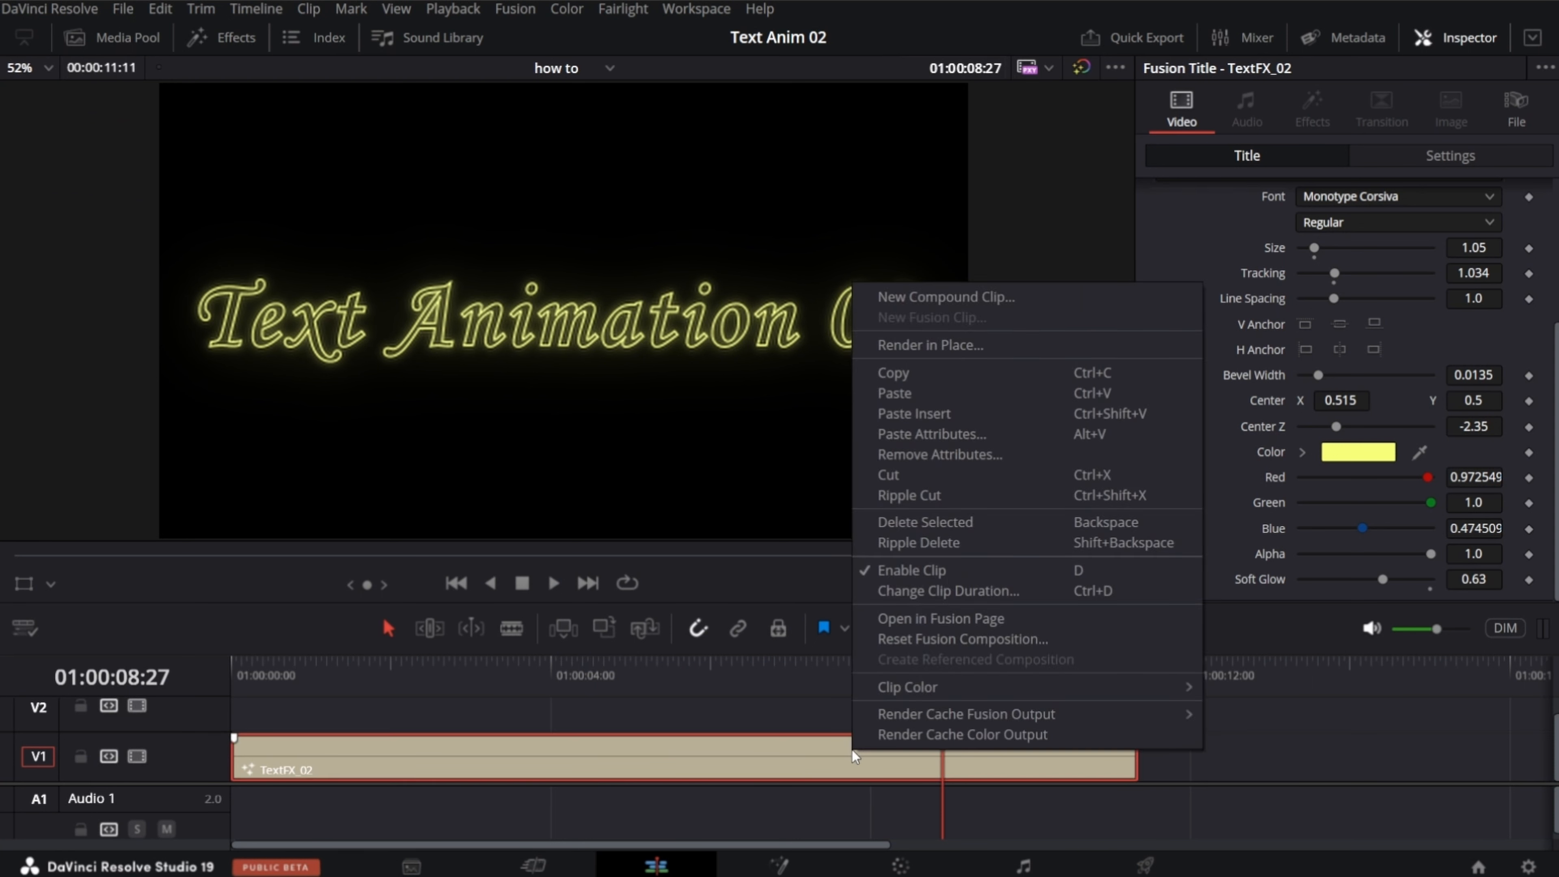
click(934, 298)
click(927, 465)
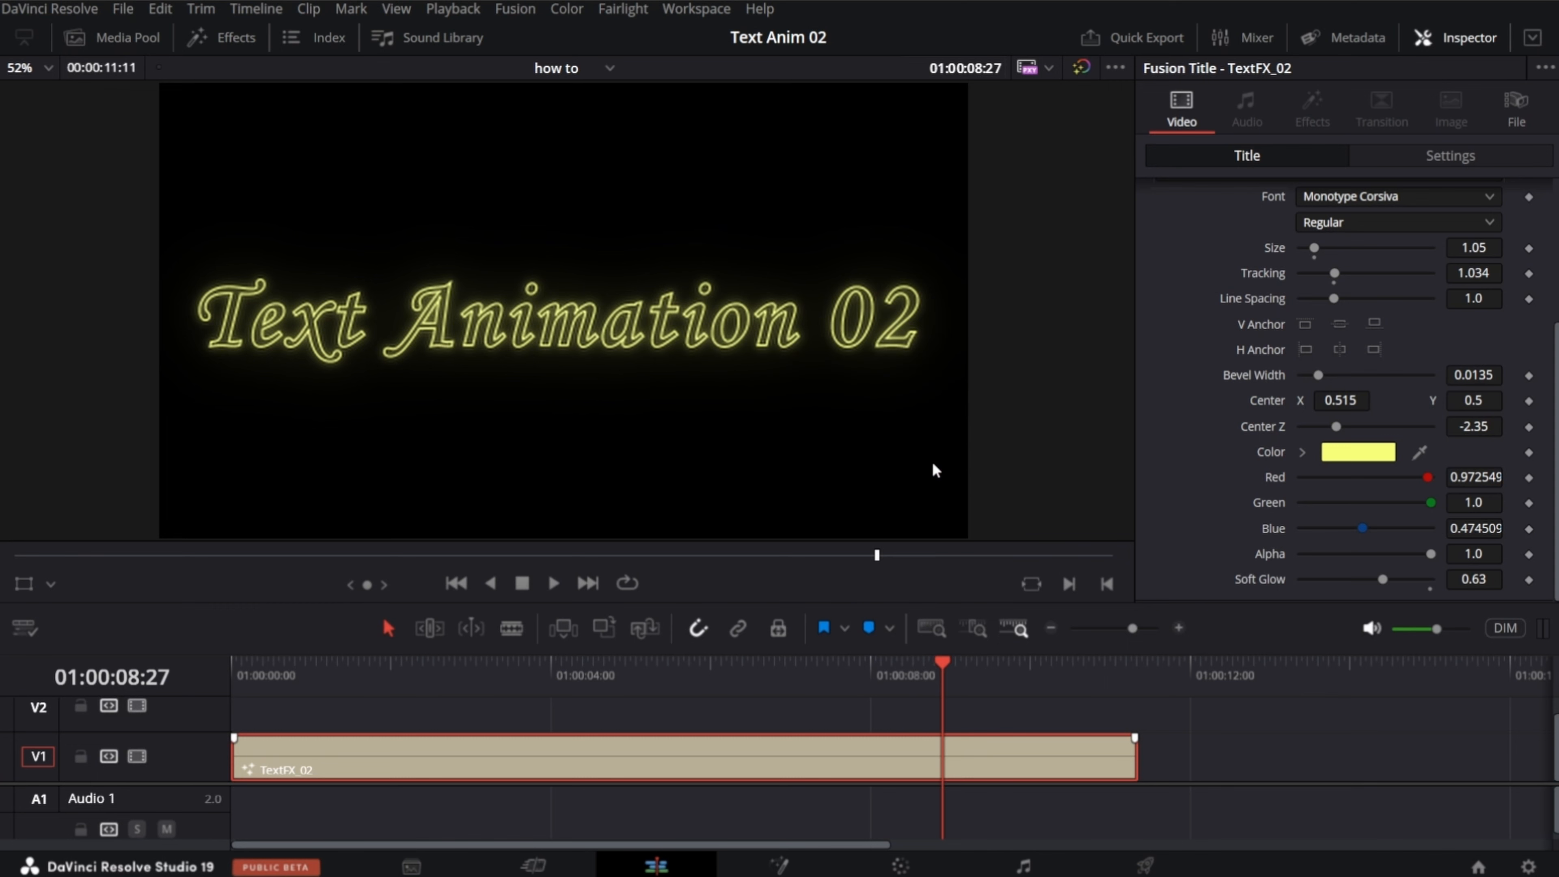
Step: Retime the compound clip to about 176% speed, preview it, and stretch it out to about 77% speed
key(ctrl+r)
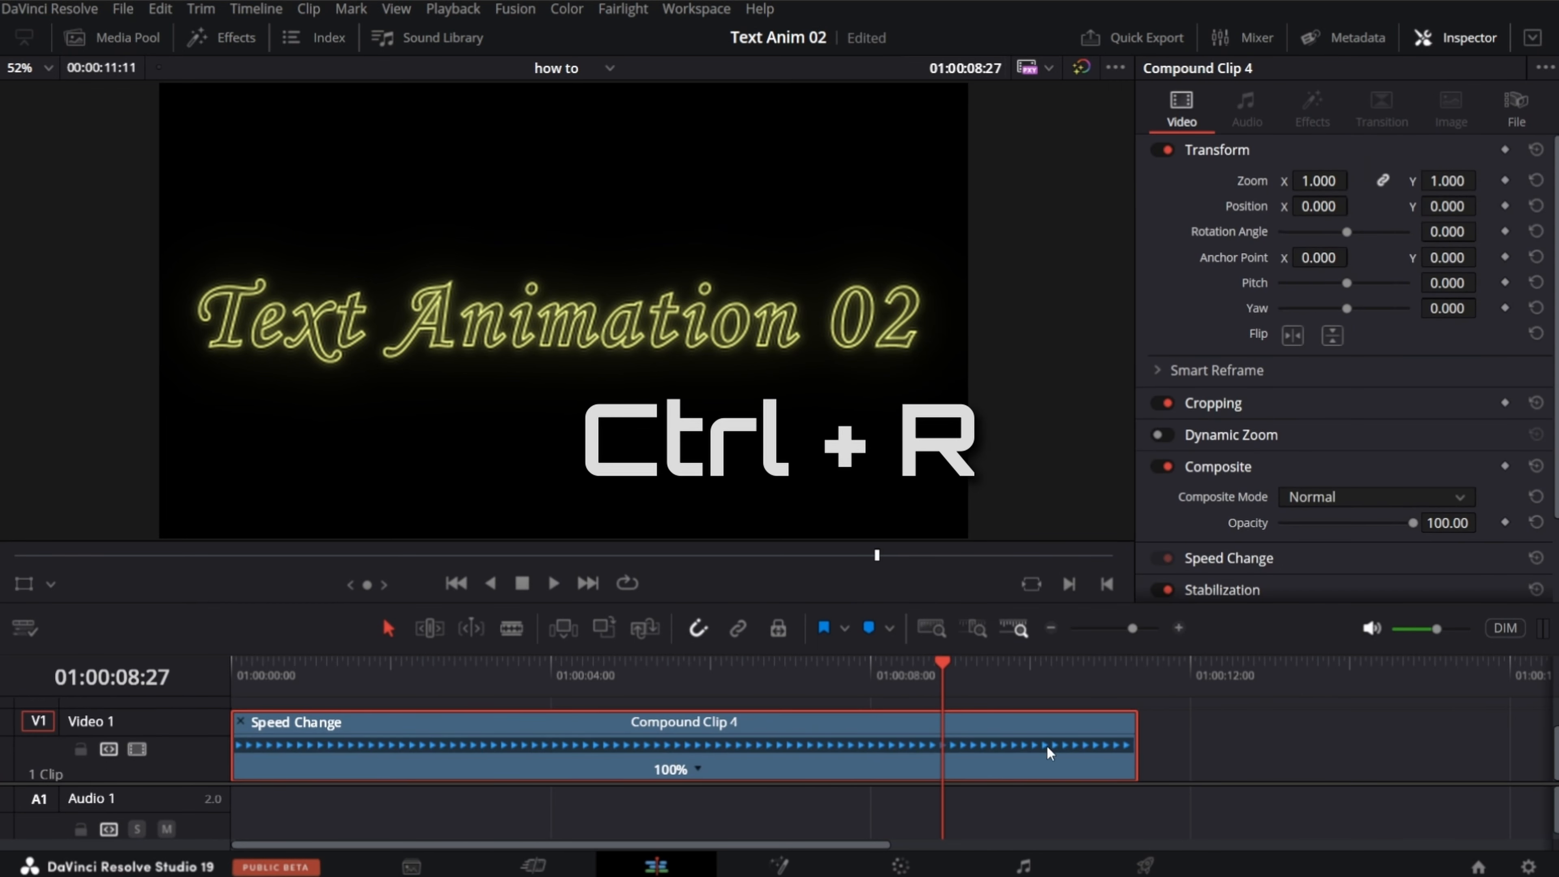
drag(1137, 733, 747, 733)
click(294, 683)
key(space)
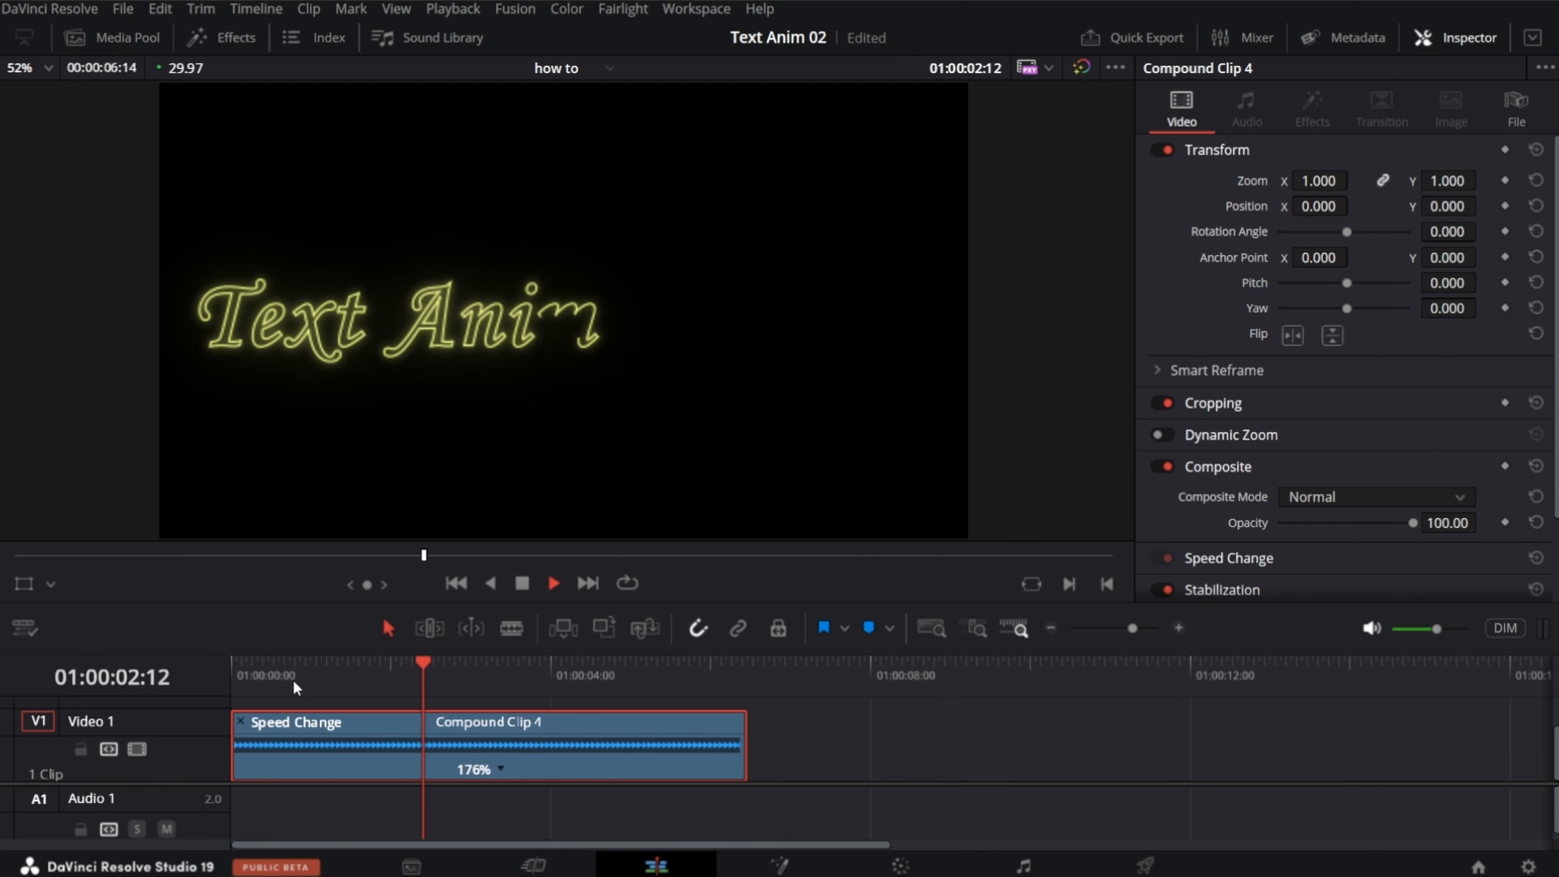
drag(746, 733, 1409, 734)
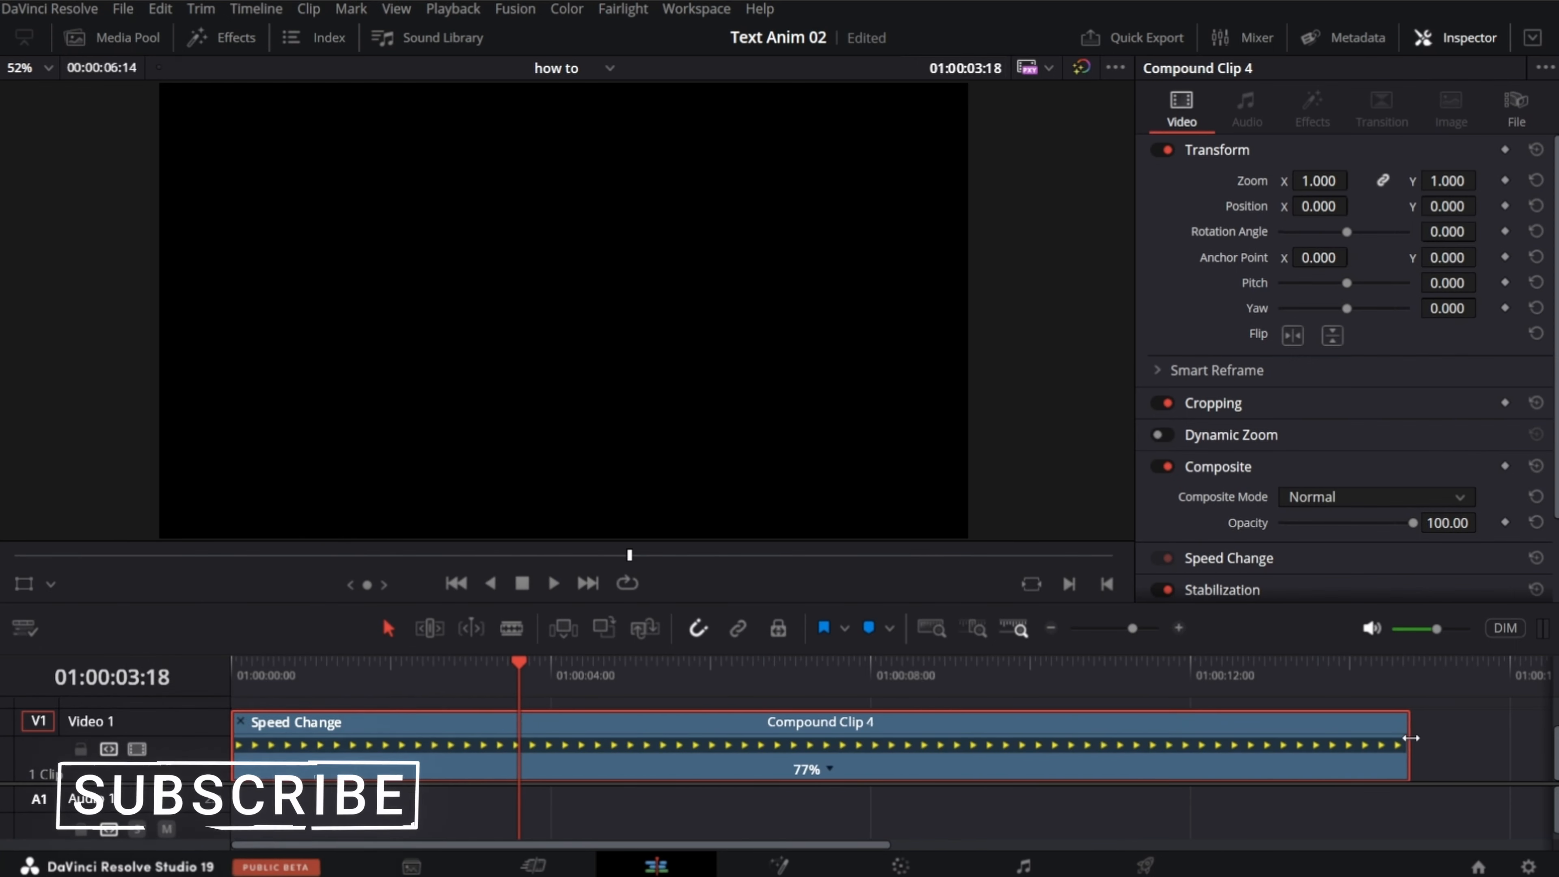
key(space)
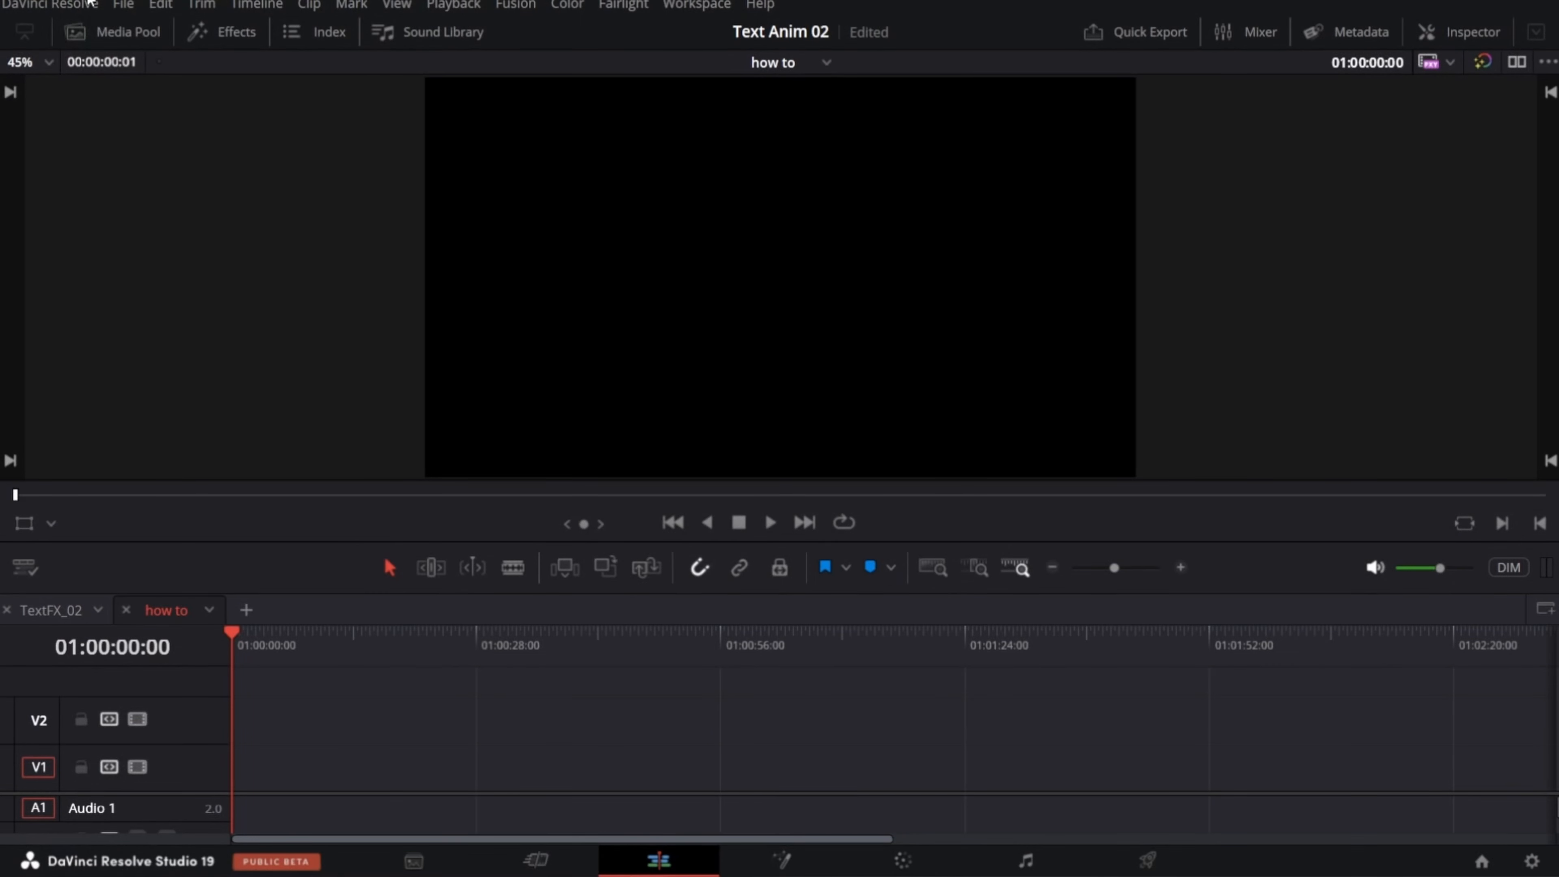
Step: Create a new Fusion composition clip named Txt_anim in the Effects bin
click(95, 28)
click(219, 309)
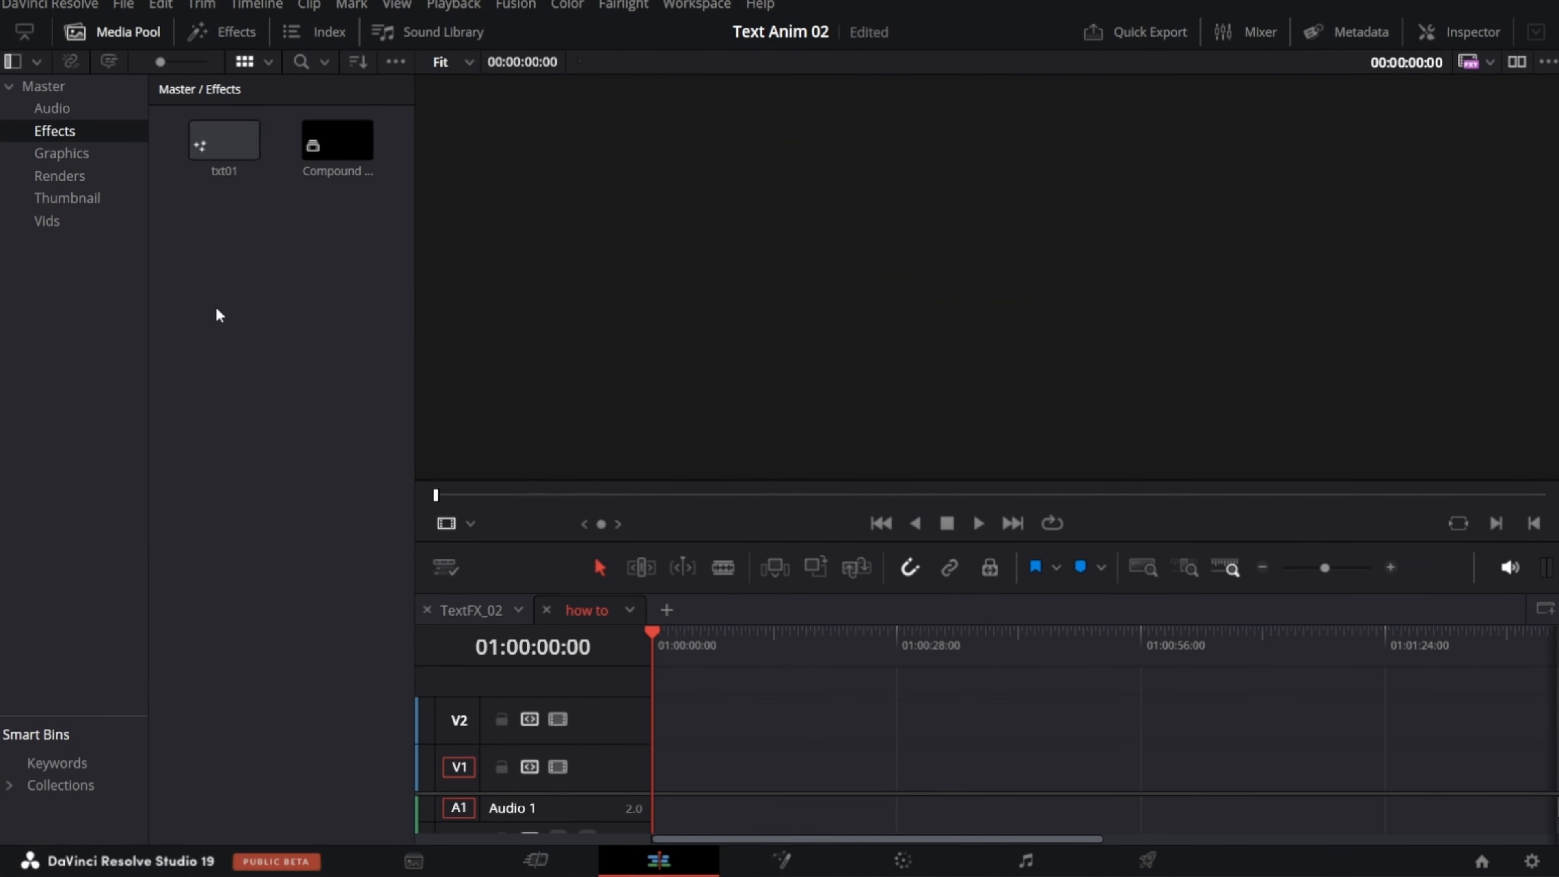
right_click(222, 316)
click(313, 400)
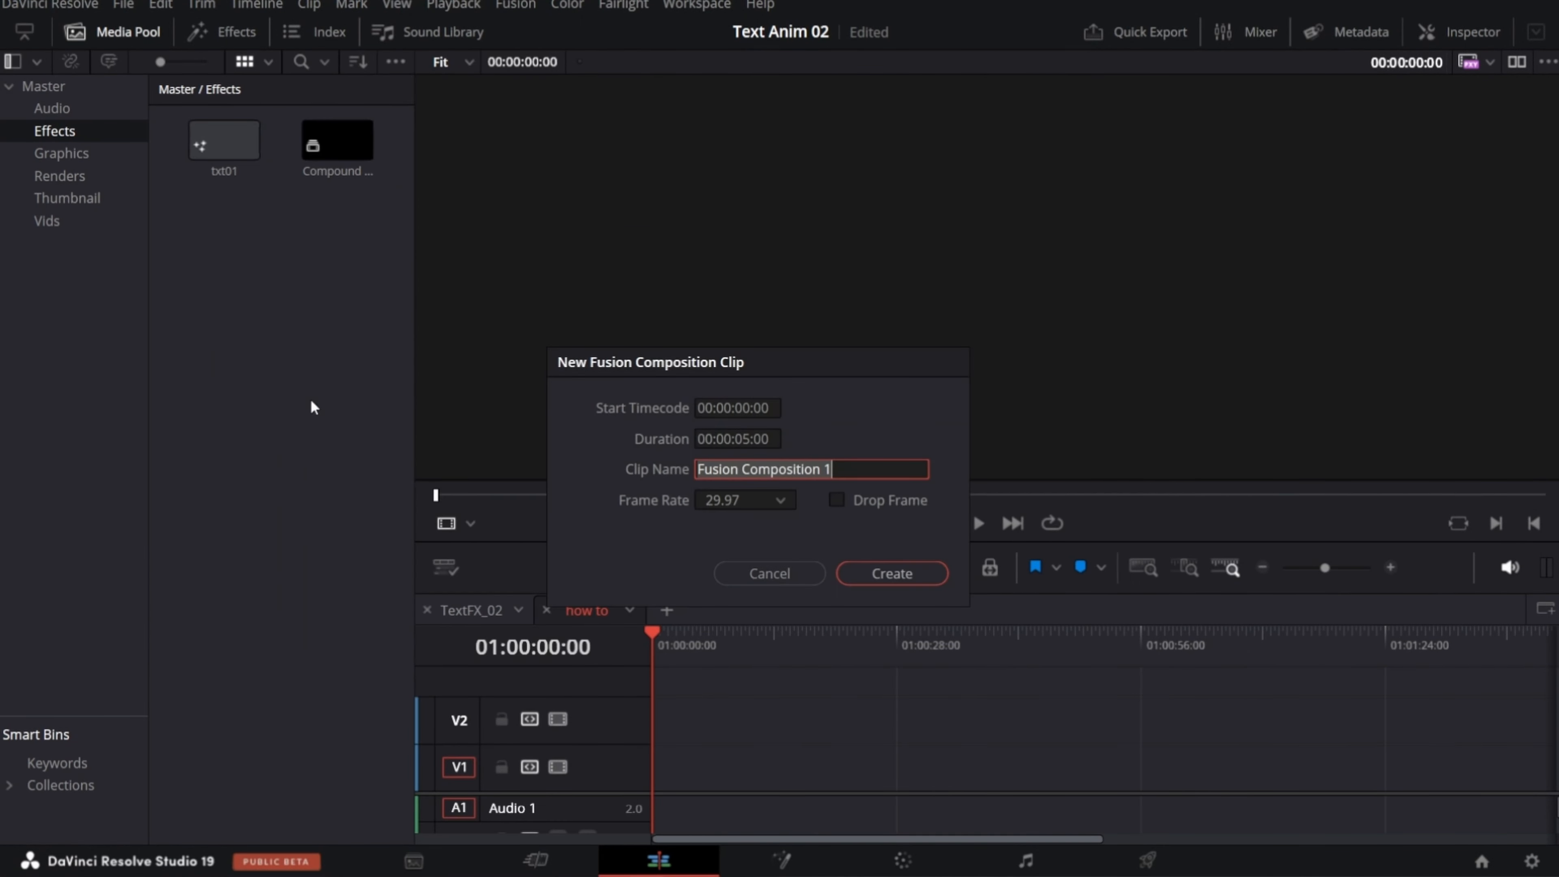
text(Txt_anim)
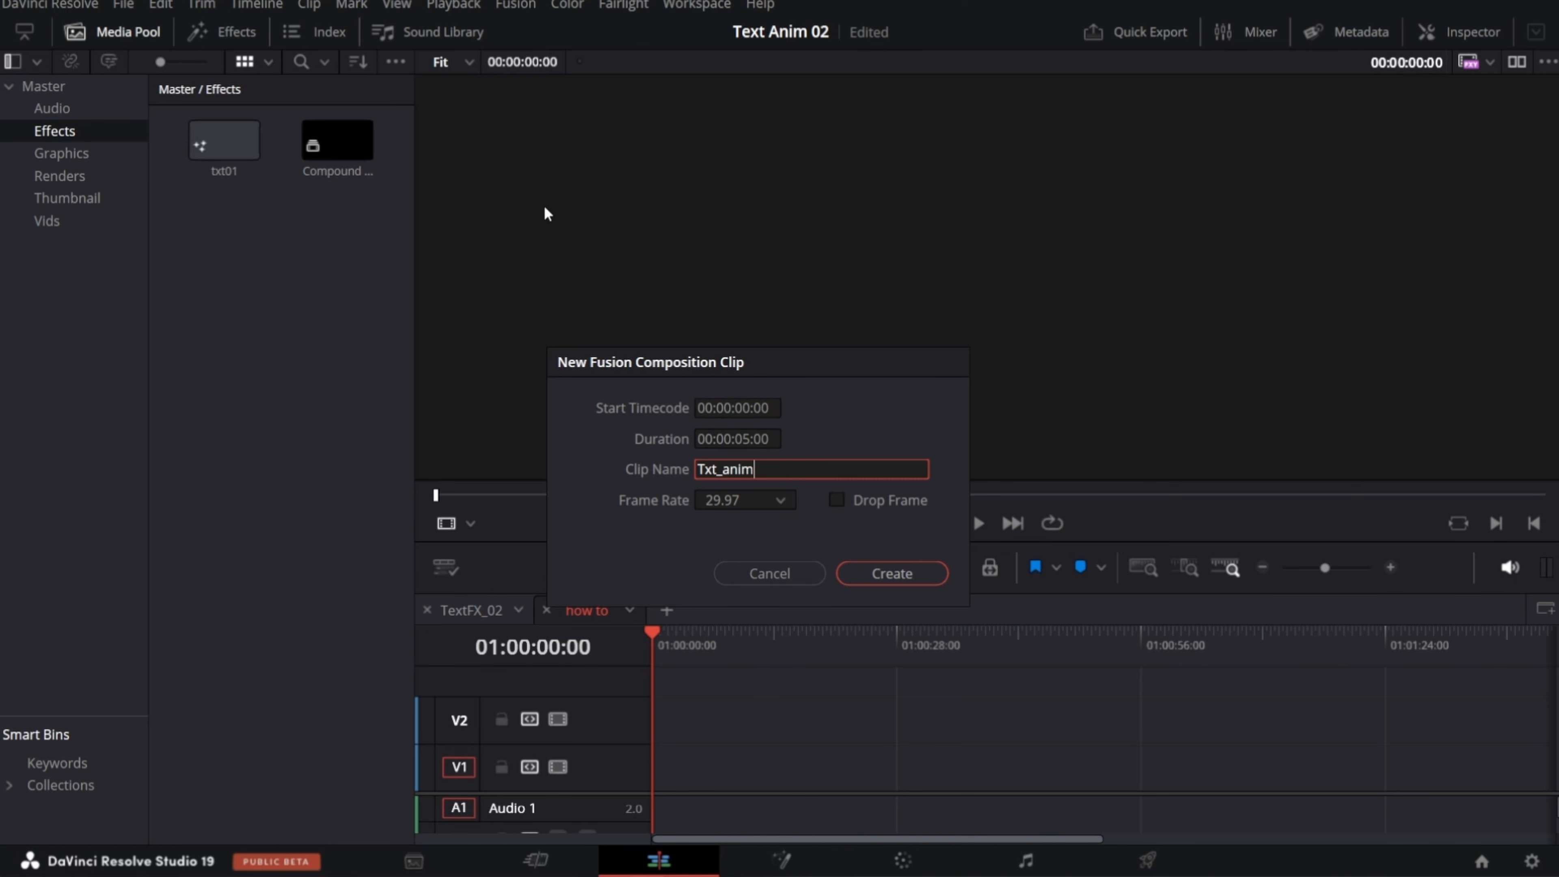
click(890, 573)
Step: Place the Txt_anim composition at the start of track V1 and open it in Fusion, making room before MediaOut1
drag(334, 146, 700, 746)
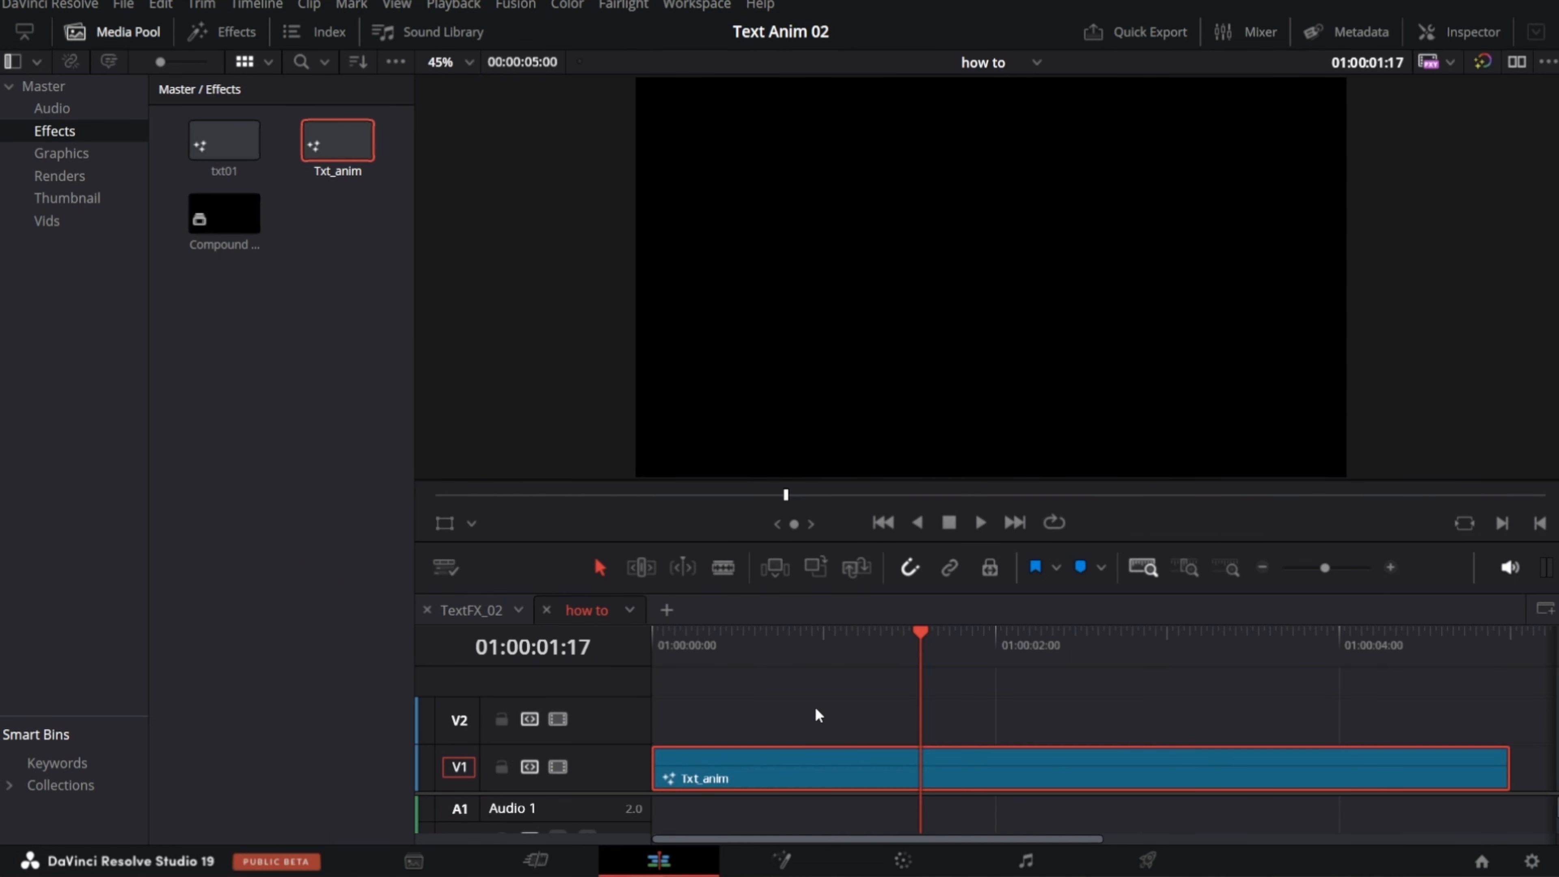
click(782, 861)
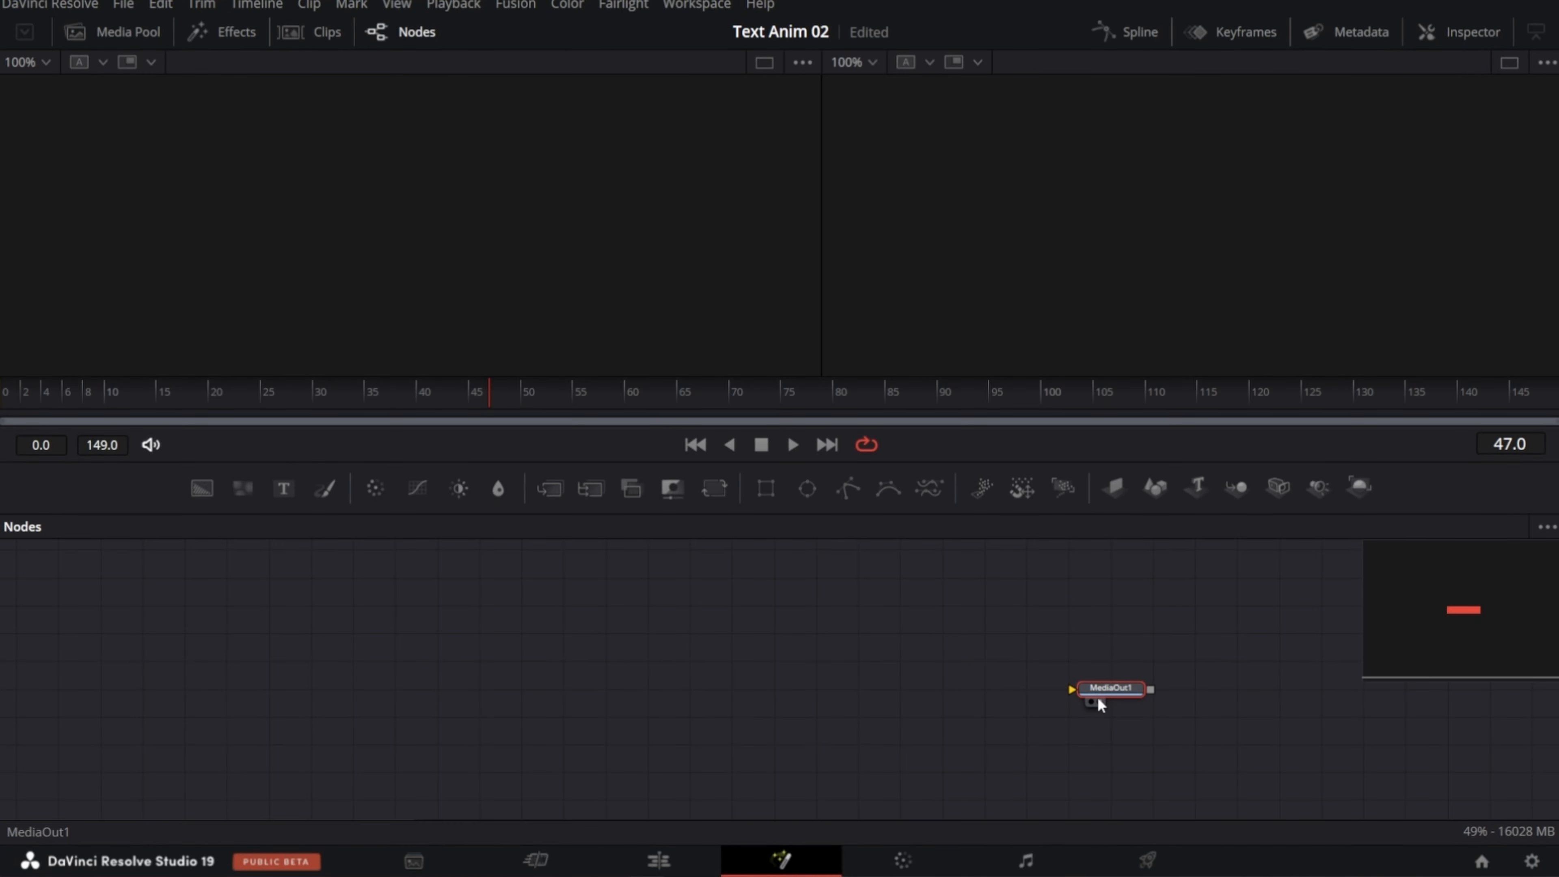
scroll(1092, 721, up, 2)
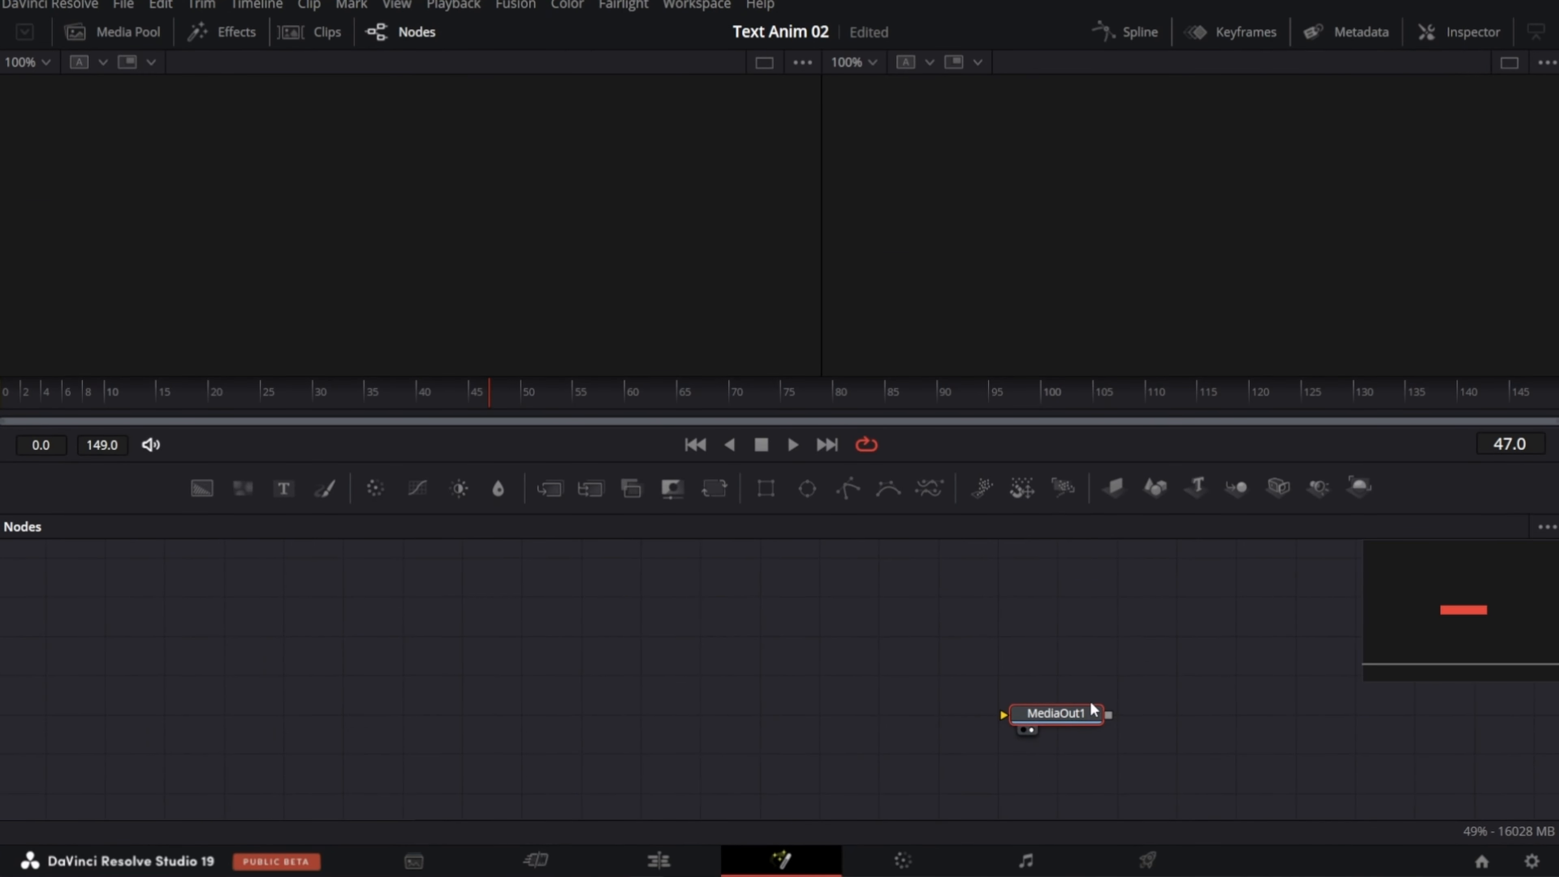
drag(1099, 699, 1158, 737)
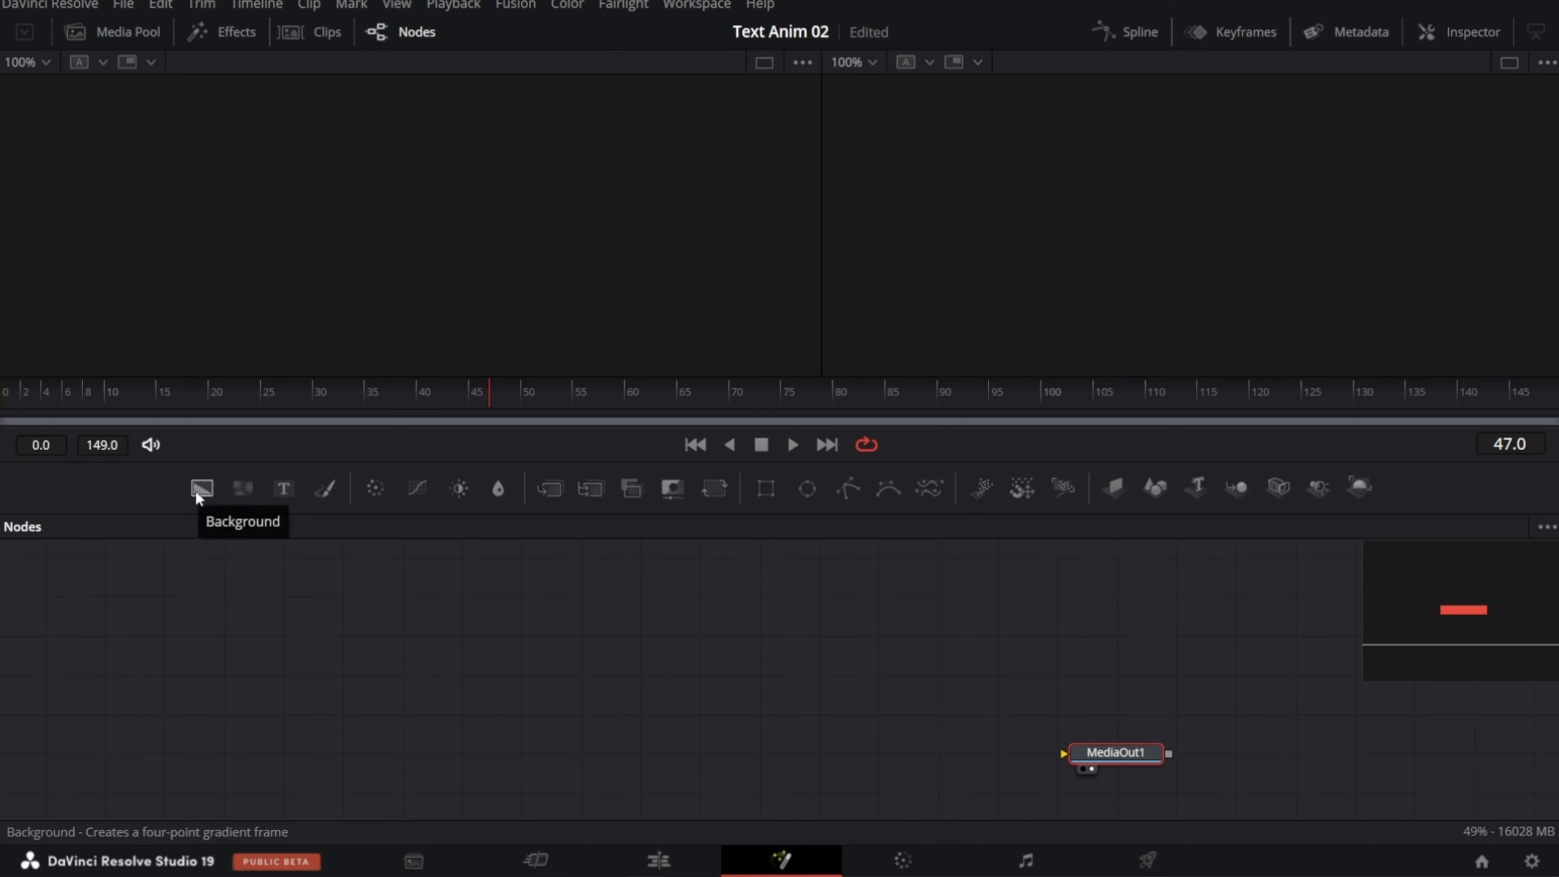
Step: Add a Background node connected to MediaOut1 and set its alpha to 0.0
drag(195, 490, 1080, 756)
click(1455, 32)
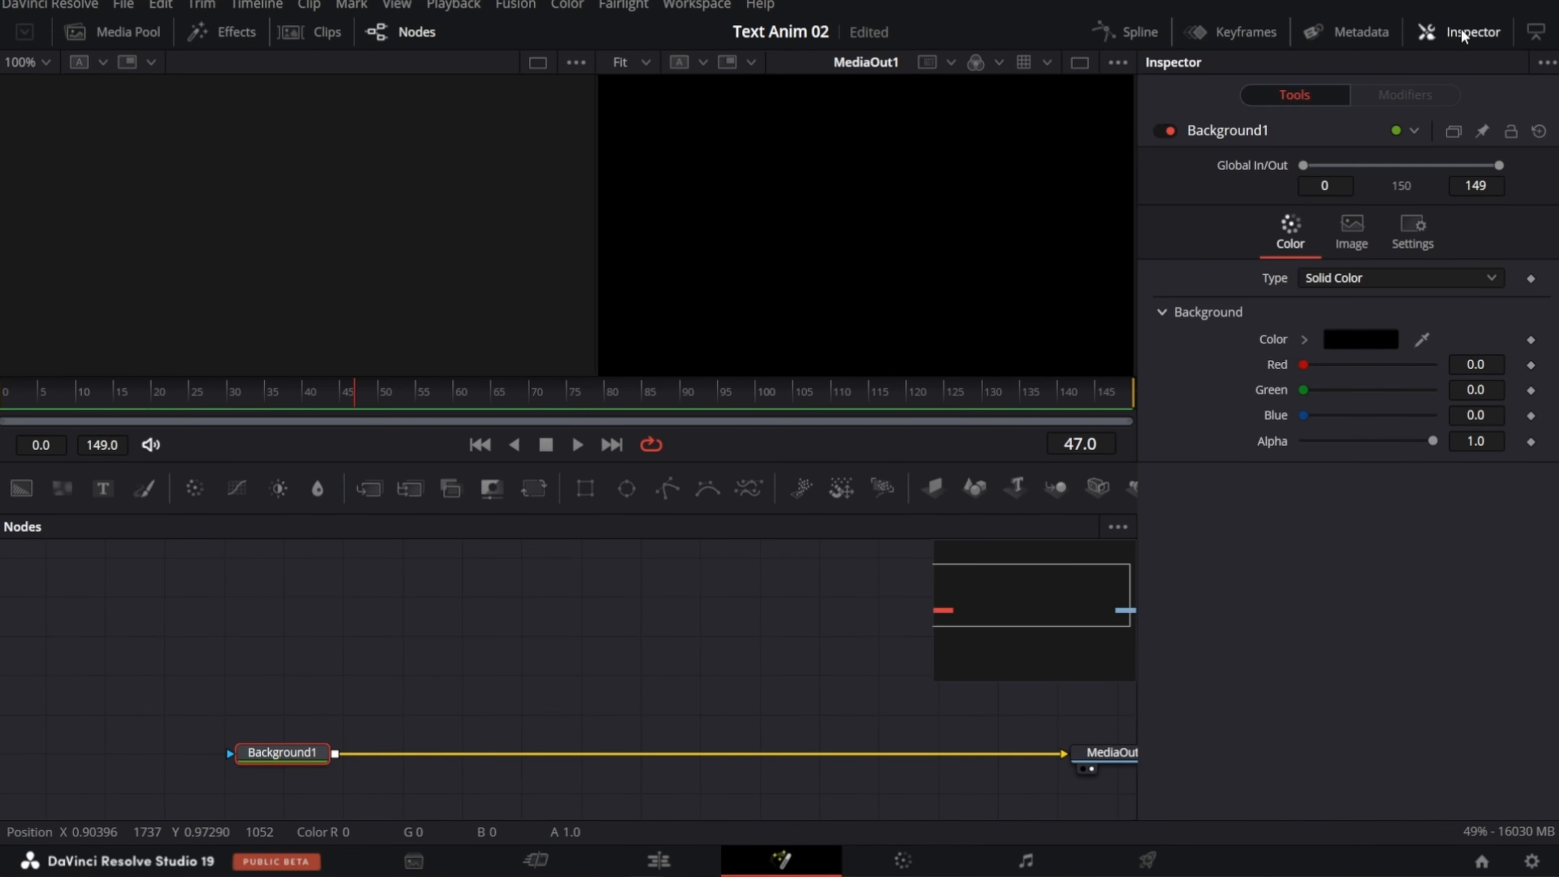
drag(1432, 442, 1298, 443)
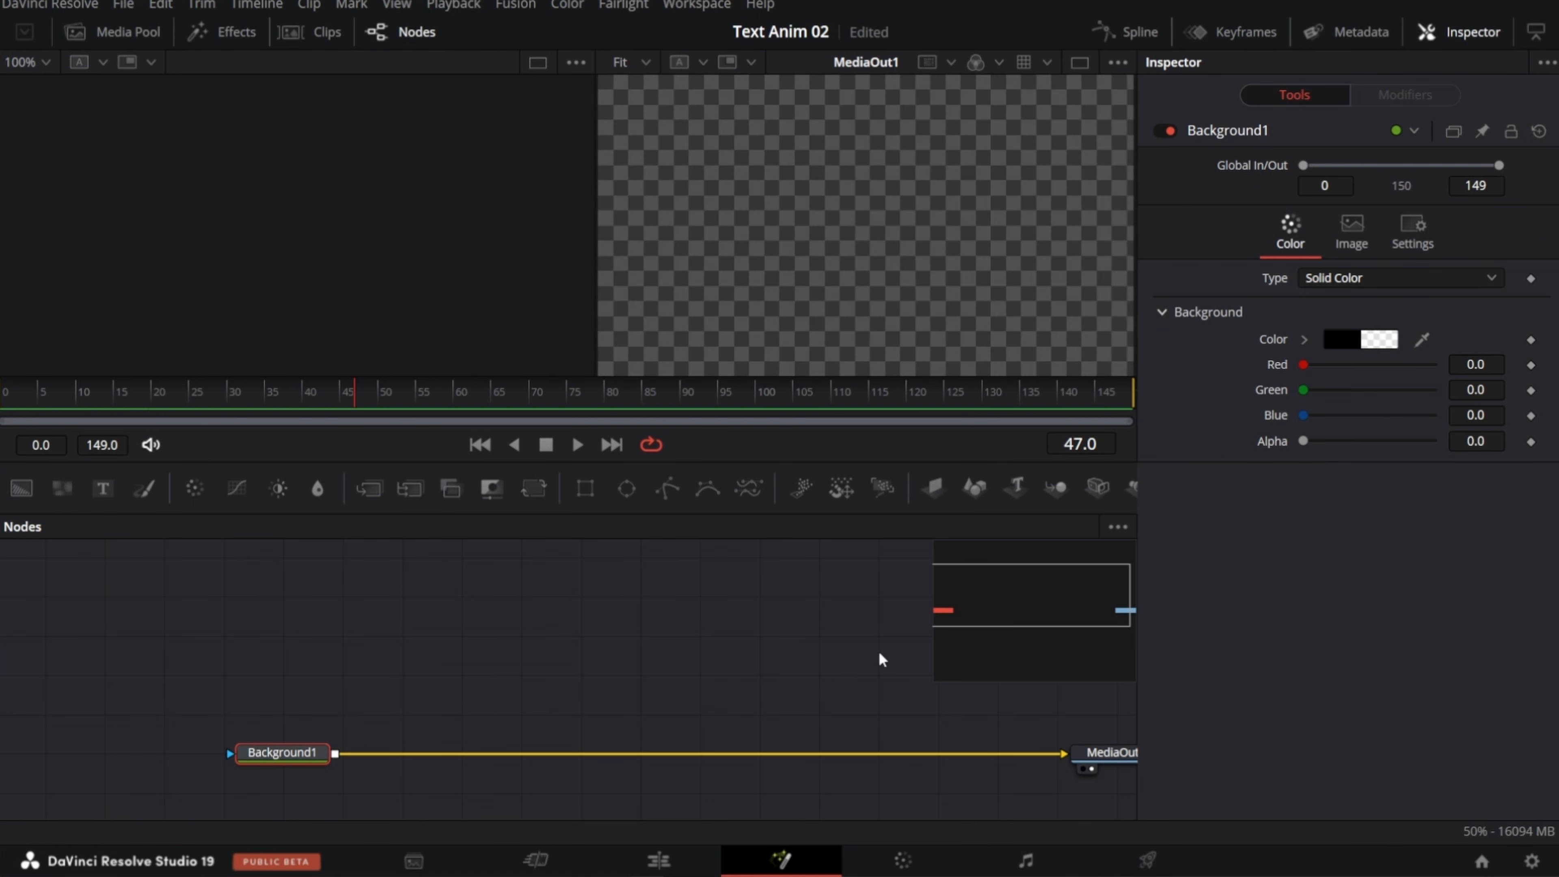
Step: Add a Text3D node above the Background connection and enter the text "Text Animation"
drag(1016, 491, 494, 698)
click(1209, 298)
text(Text Animation)
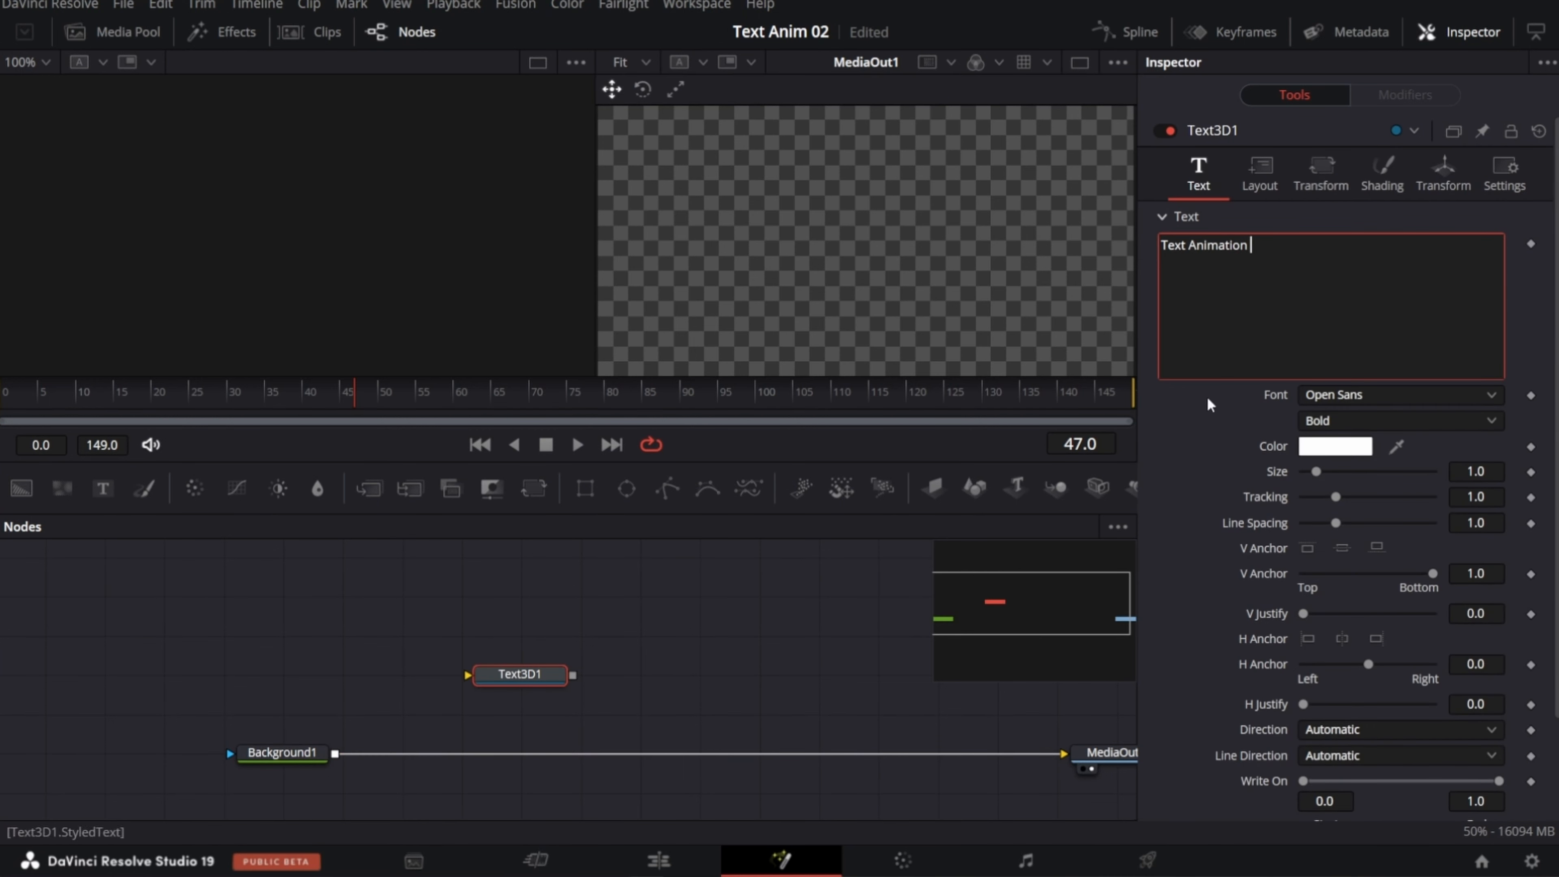
Step: Show the Text3D node in the first viewer and frame the whole text facing front
click(513, 676)
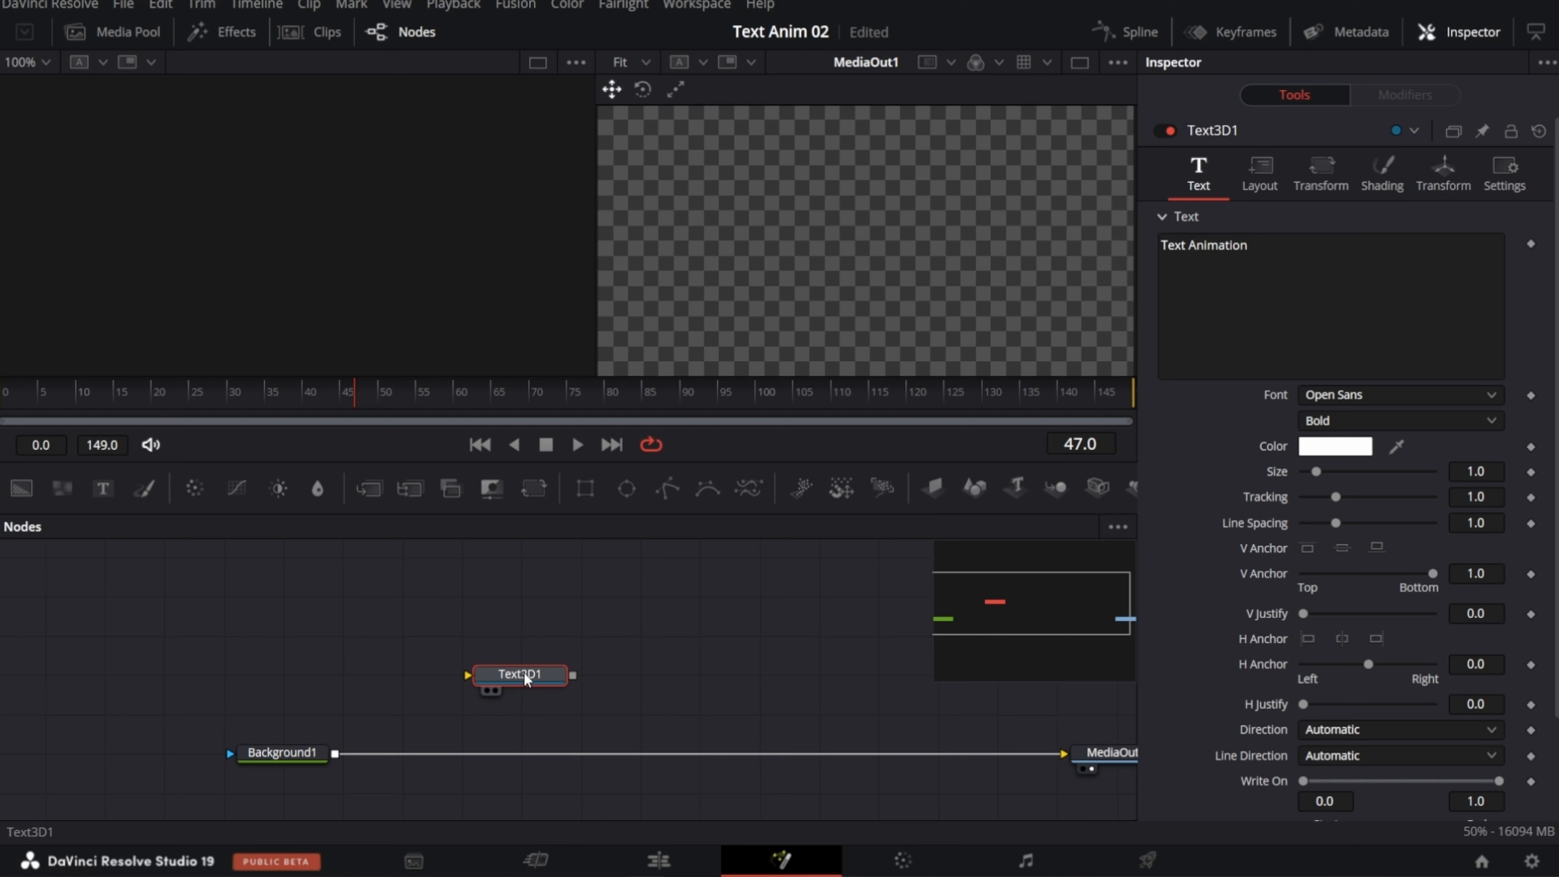
key(1)
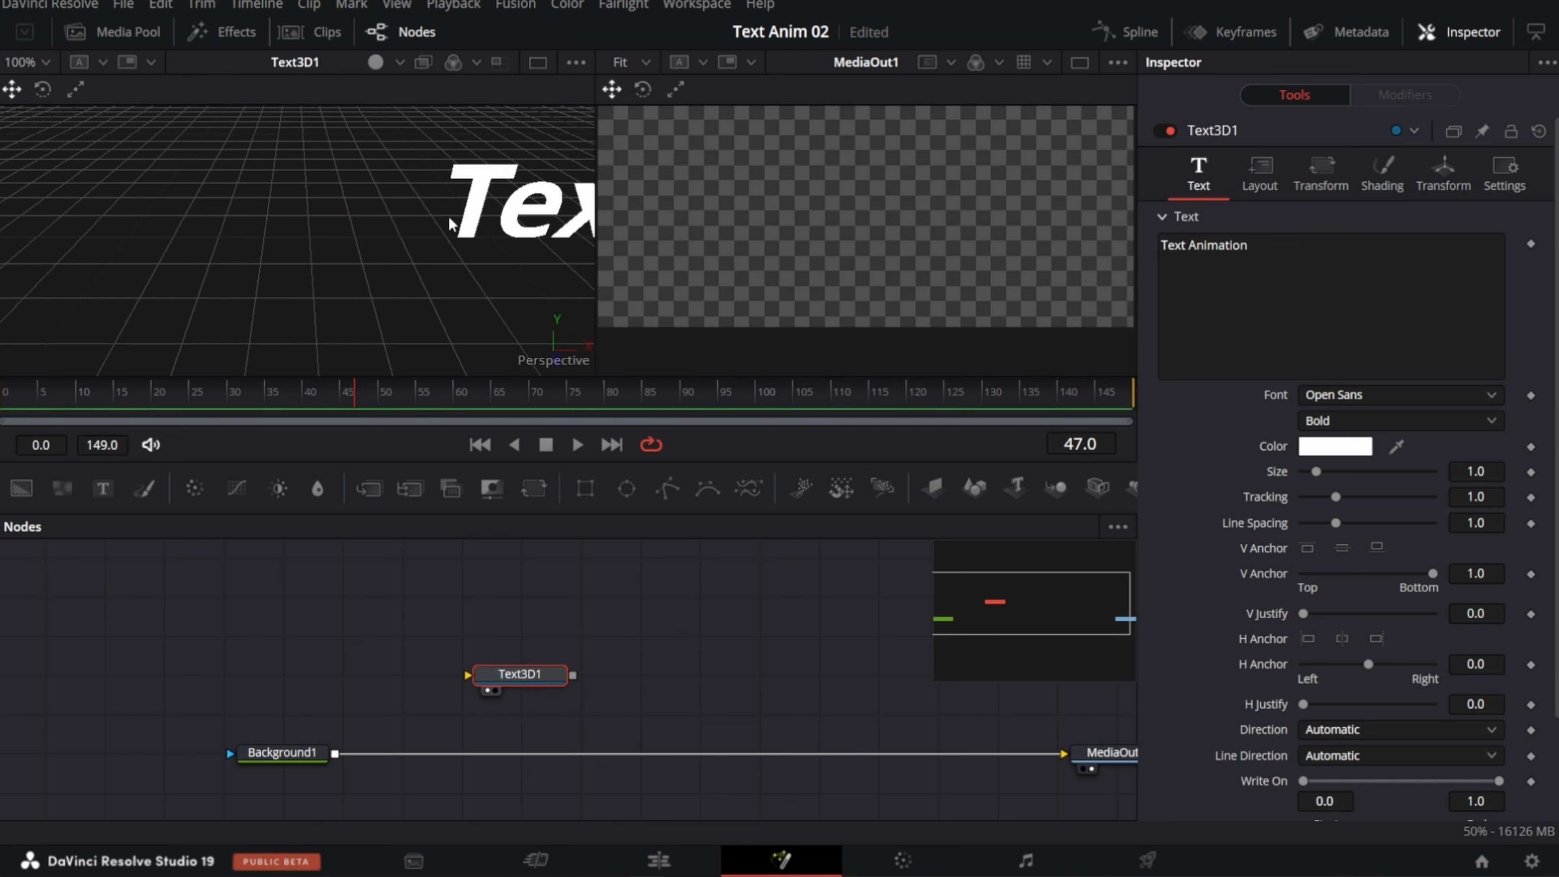
scroll(443, 223, down, 3)
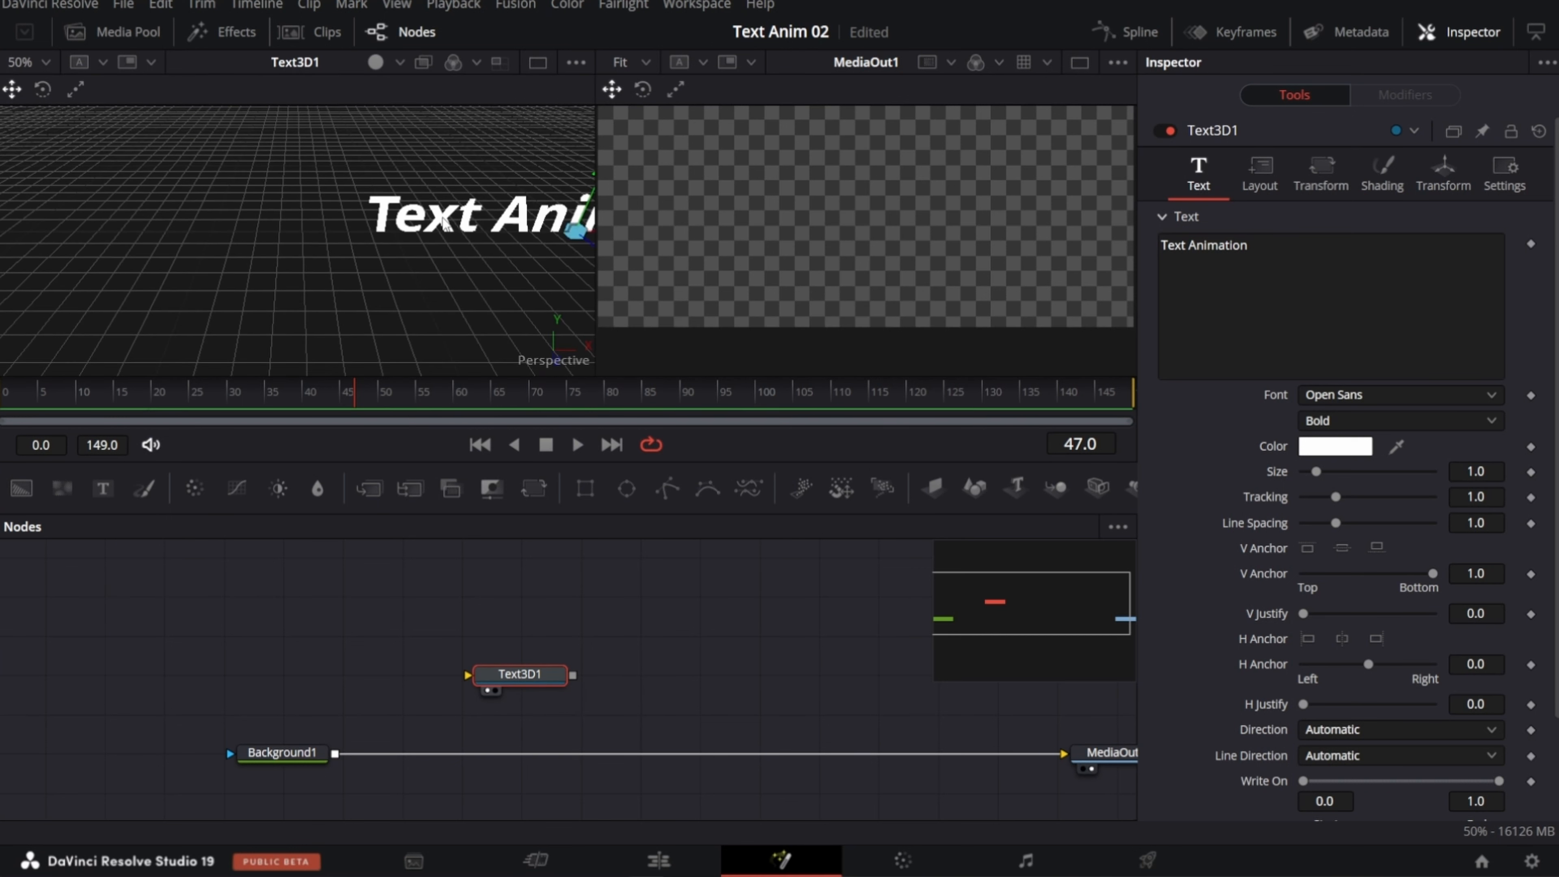
drag(476, 216, 249, 254)
drag(438, 262, 209, 264)
drag(326, 214, 141, 232)
scroll(310, 306, up, 3)
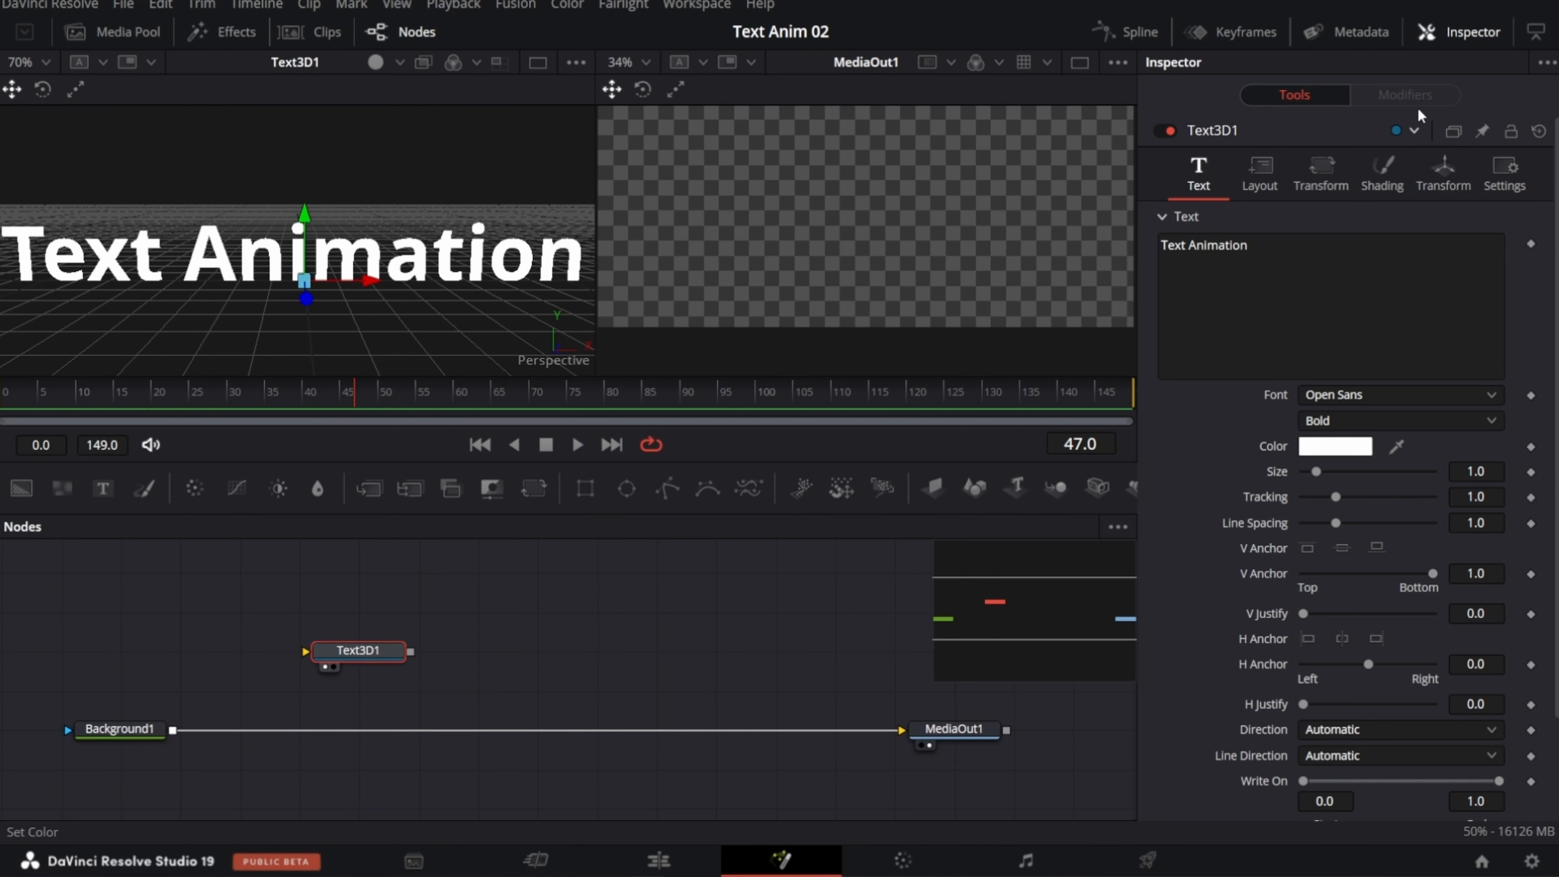
Step: Add a Renderer 3D node fed by the Text3D node and show its output in the second viewer
click(1455, 31)
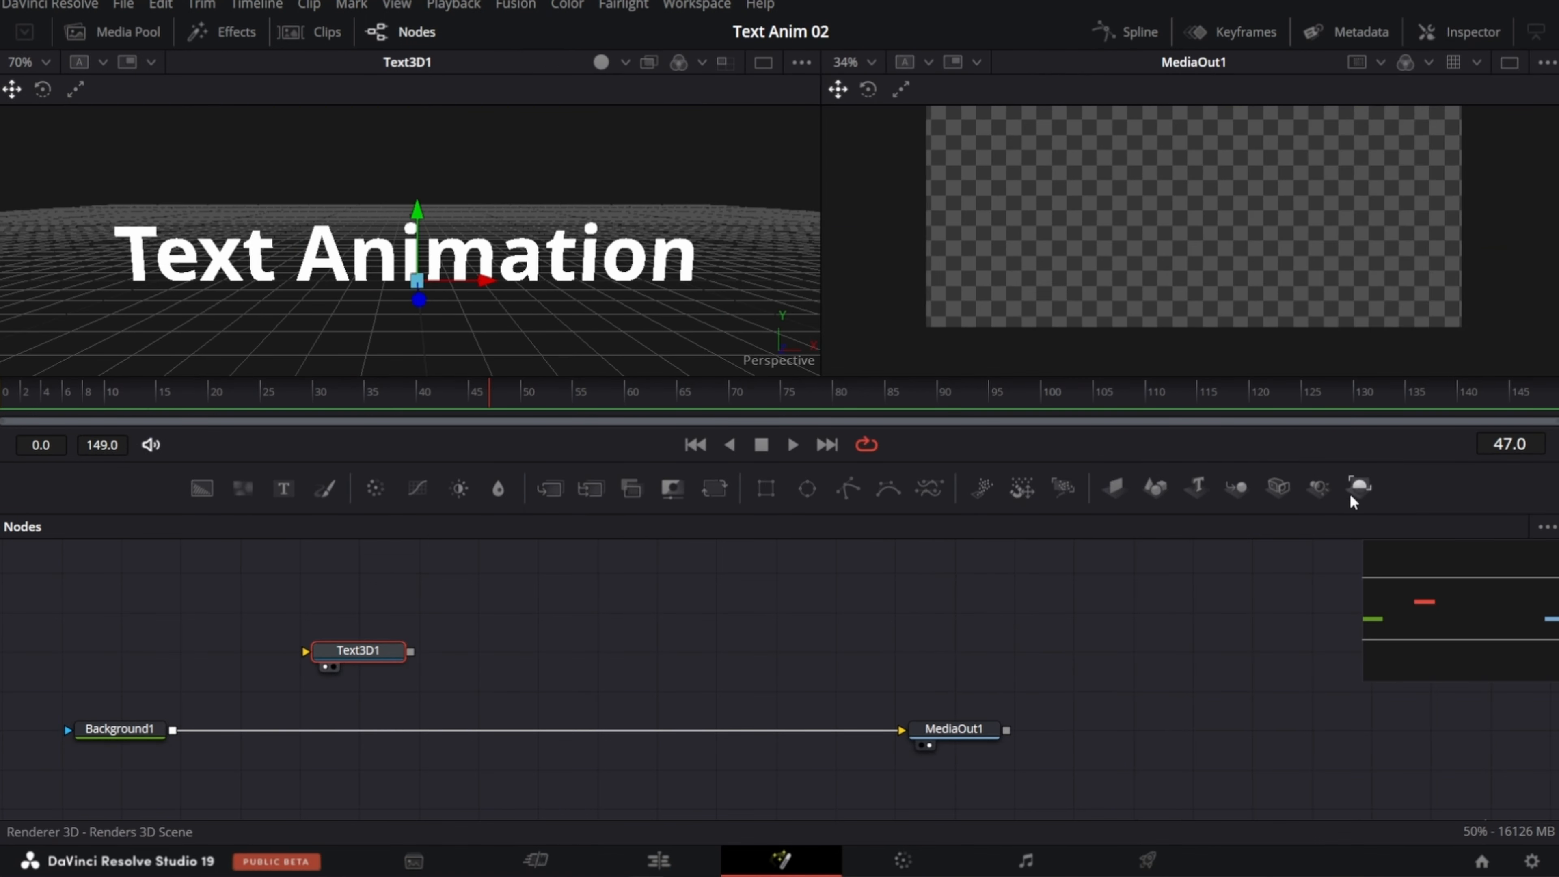
drag(1359, 495, 533, 649)
drag(411, 652, 537, 655)
key(2)
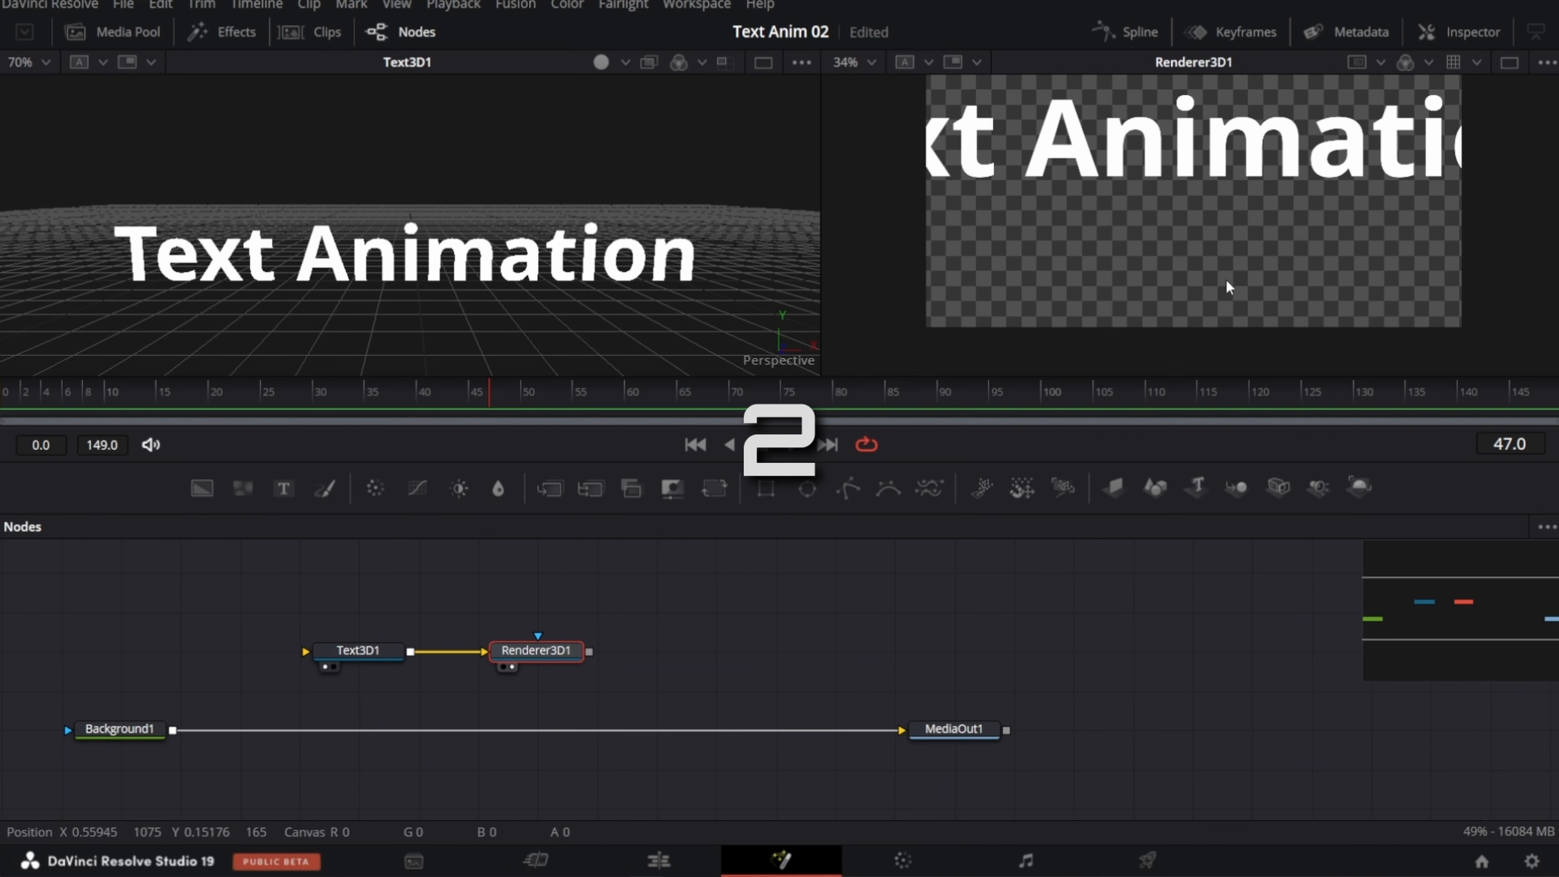
Step: Merge the Renderer3D1 output over the Background1 connection and show MediaOut1 in the second viewer
scroll(1227, 285, up, 2)
scroll(1228, 283, down, 1)
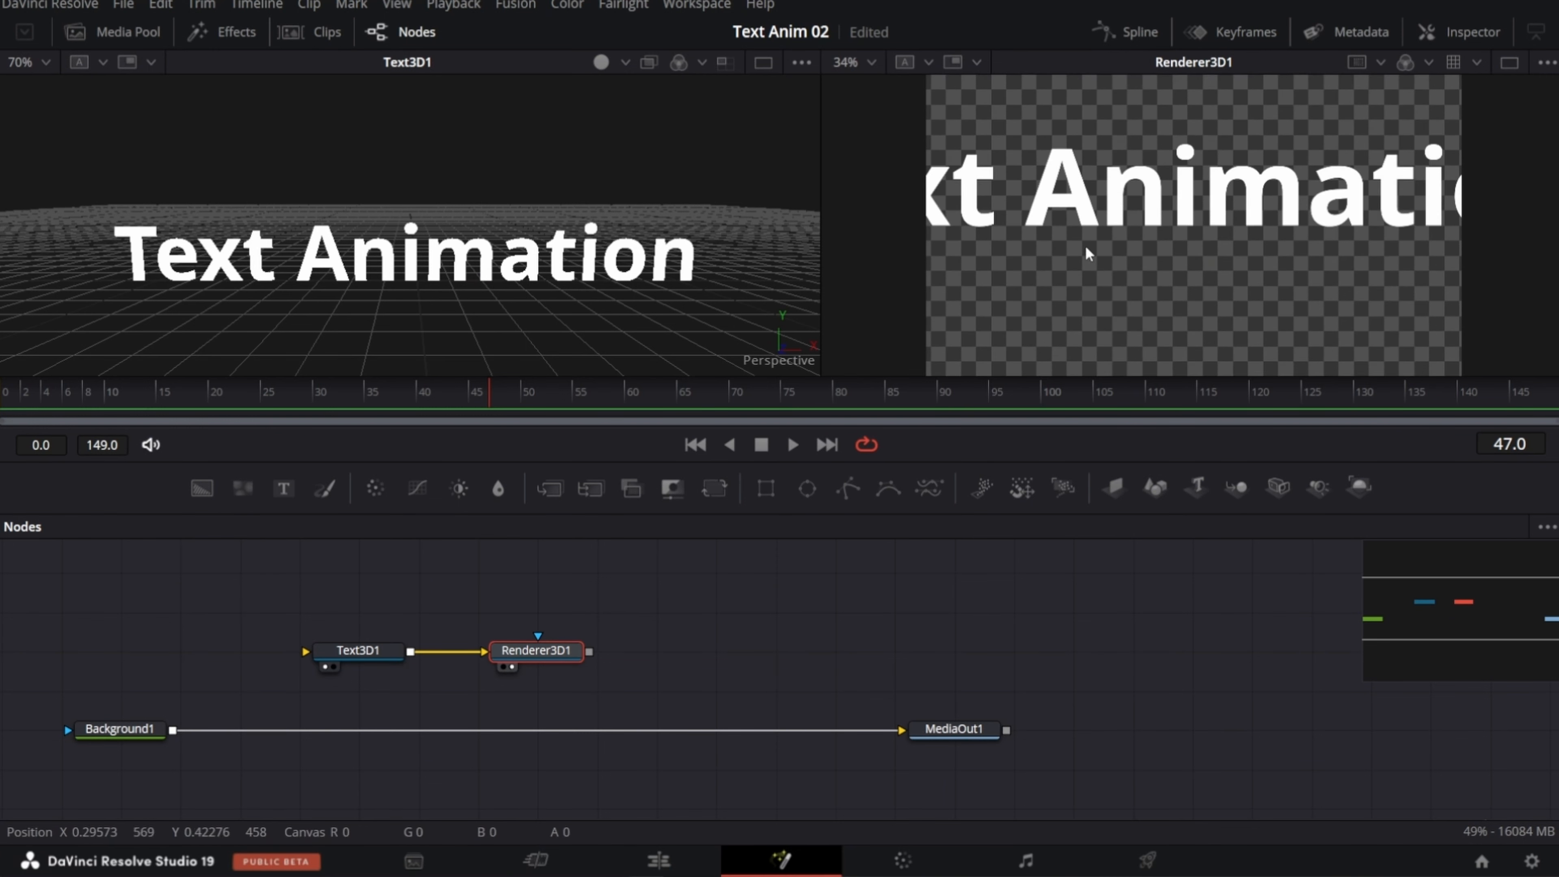
drag(590, 653, 175, 731)
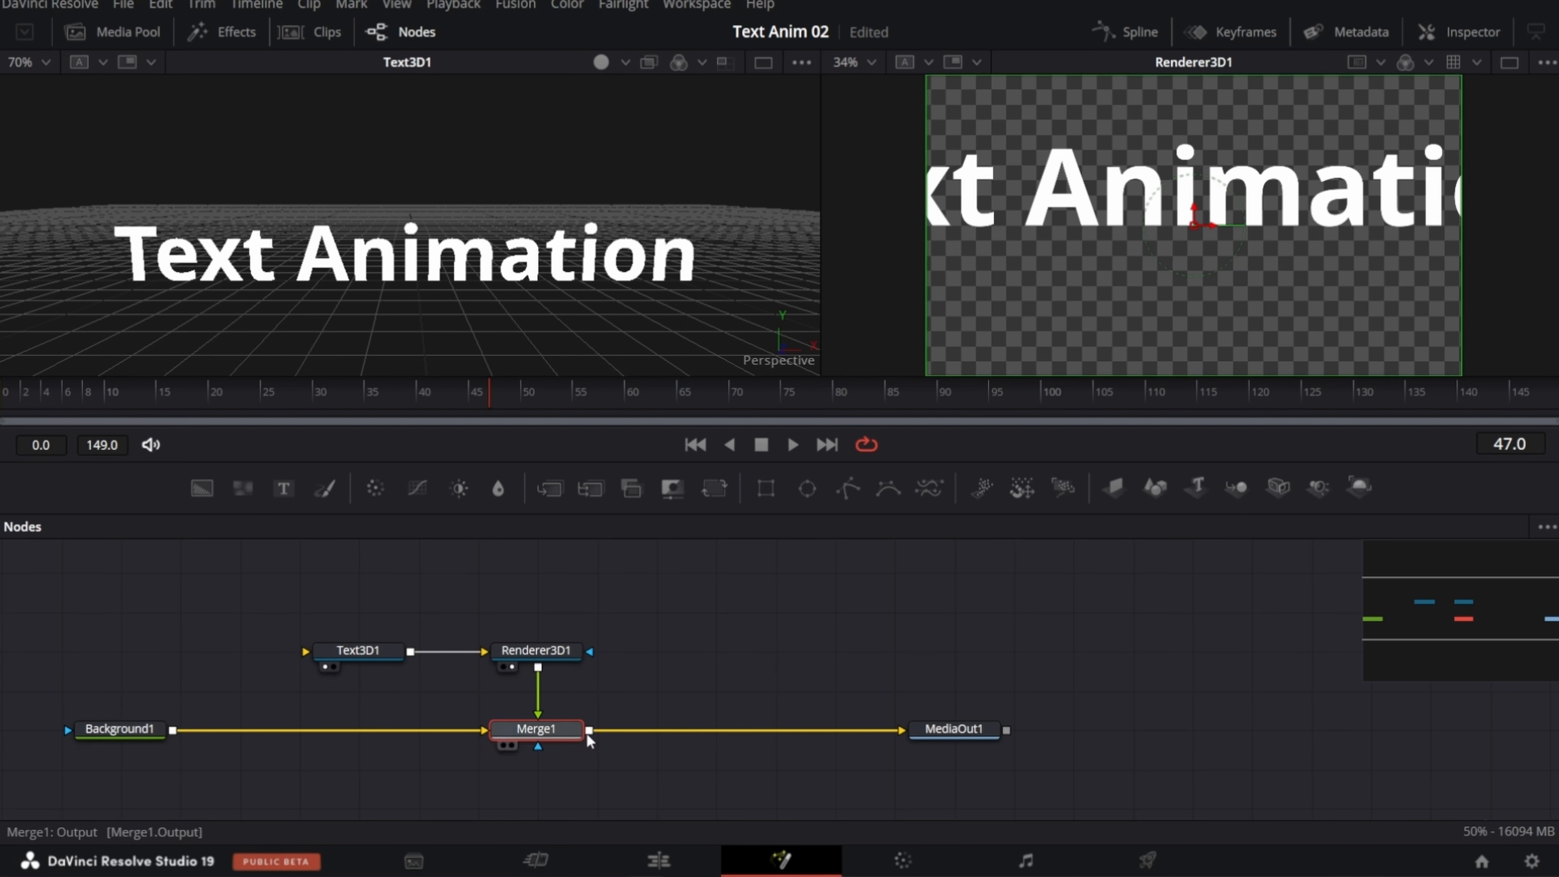
click(942, 733)
key(2)
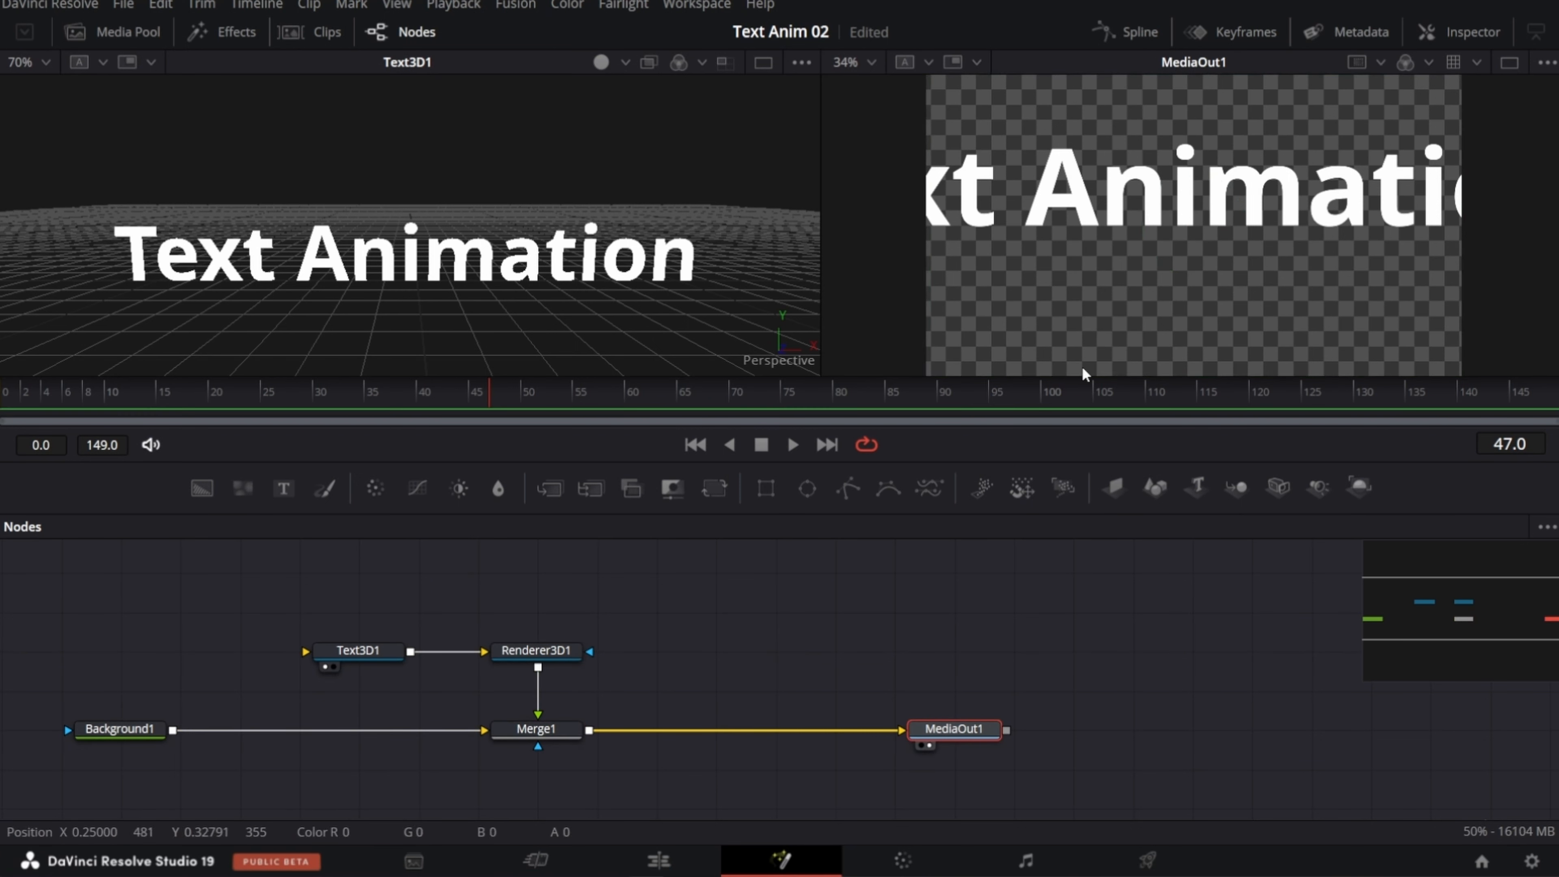
Step: Push the Text3D1 text back in its layout by setting Center Z to -1.63
click(335, 653)
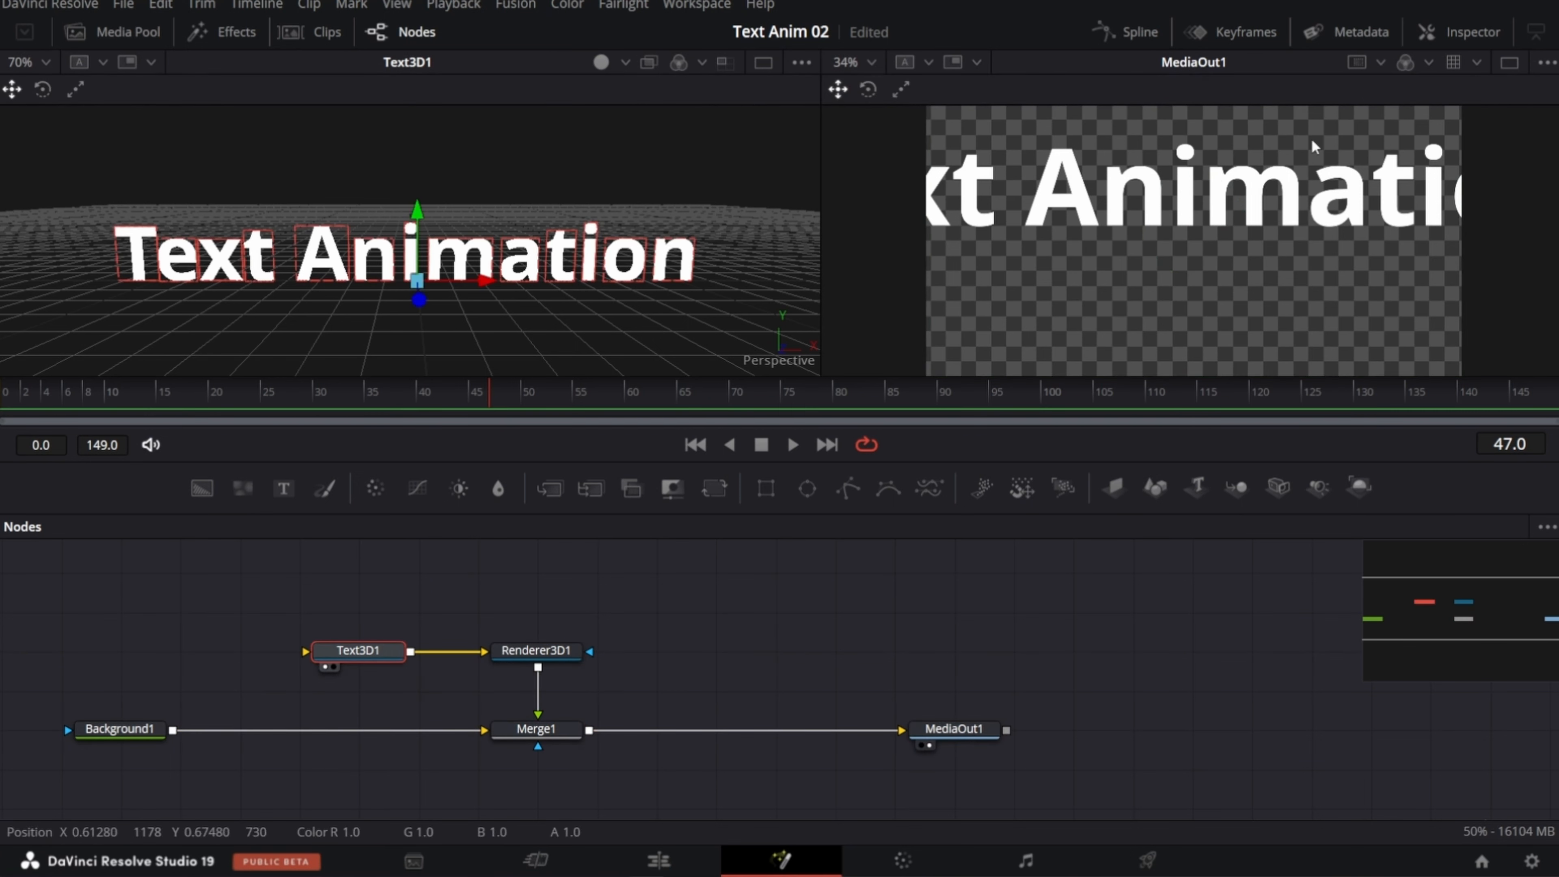
click(1461, 33)
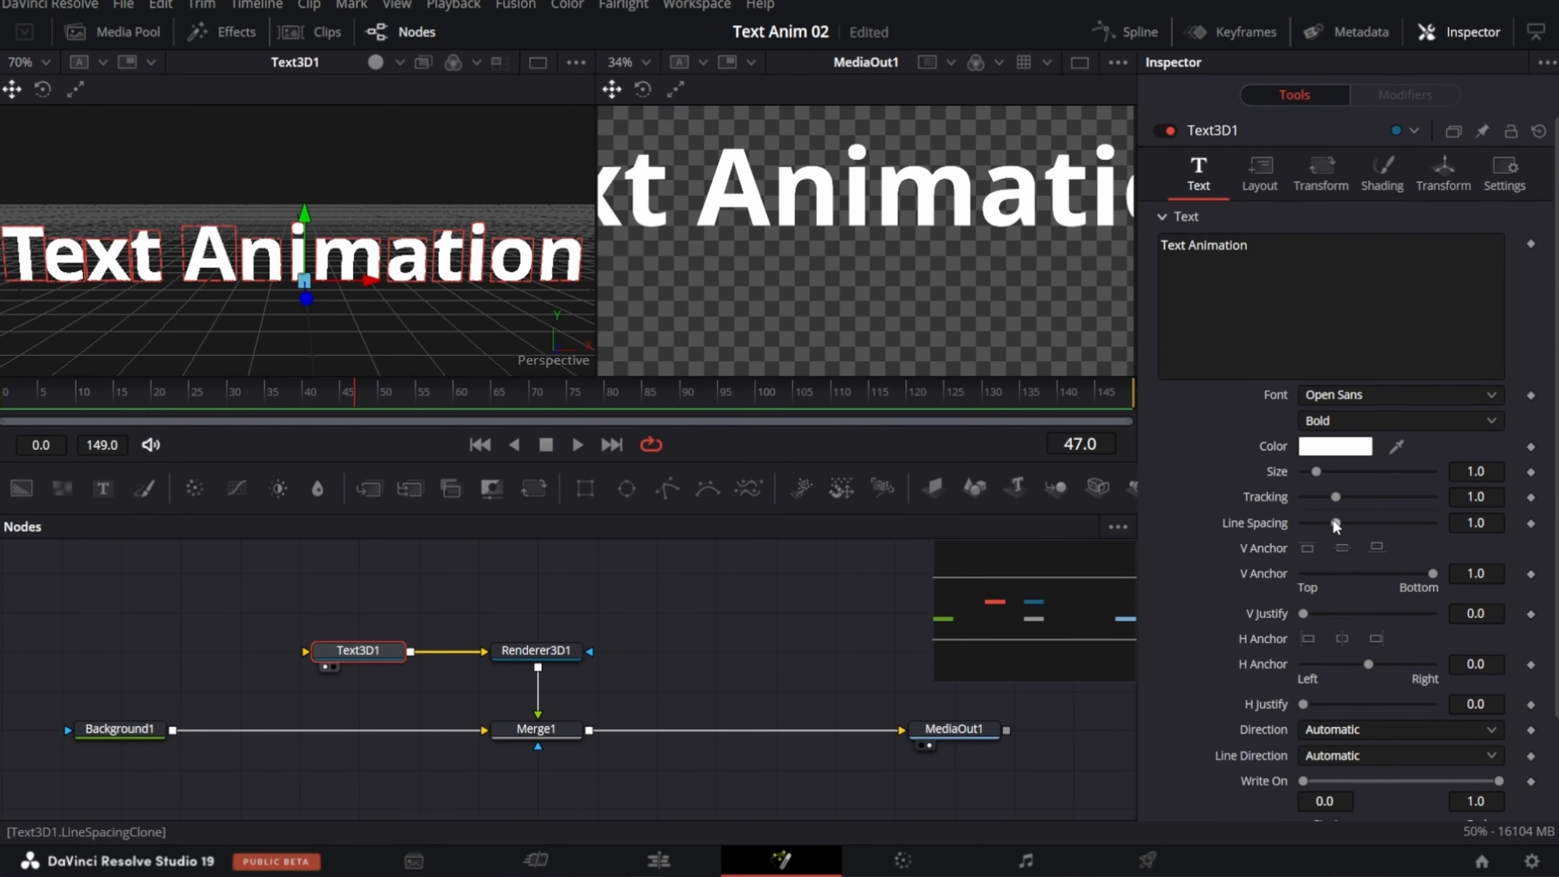
click(1271, 182)
drag(1475, 295, 1374, 296)
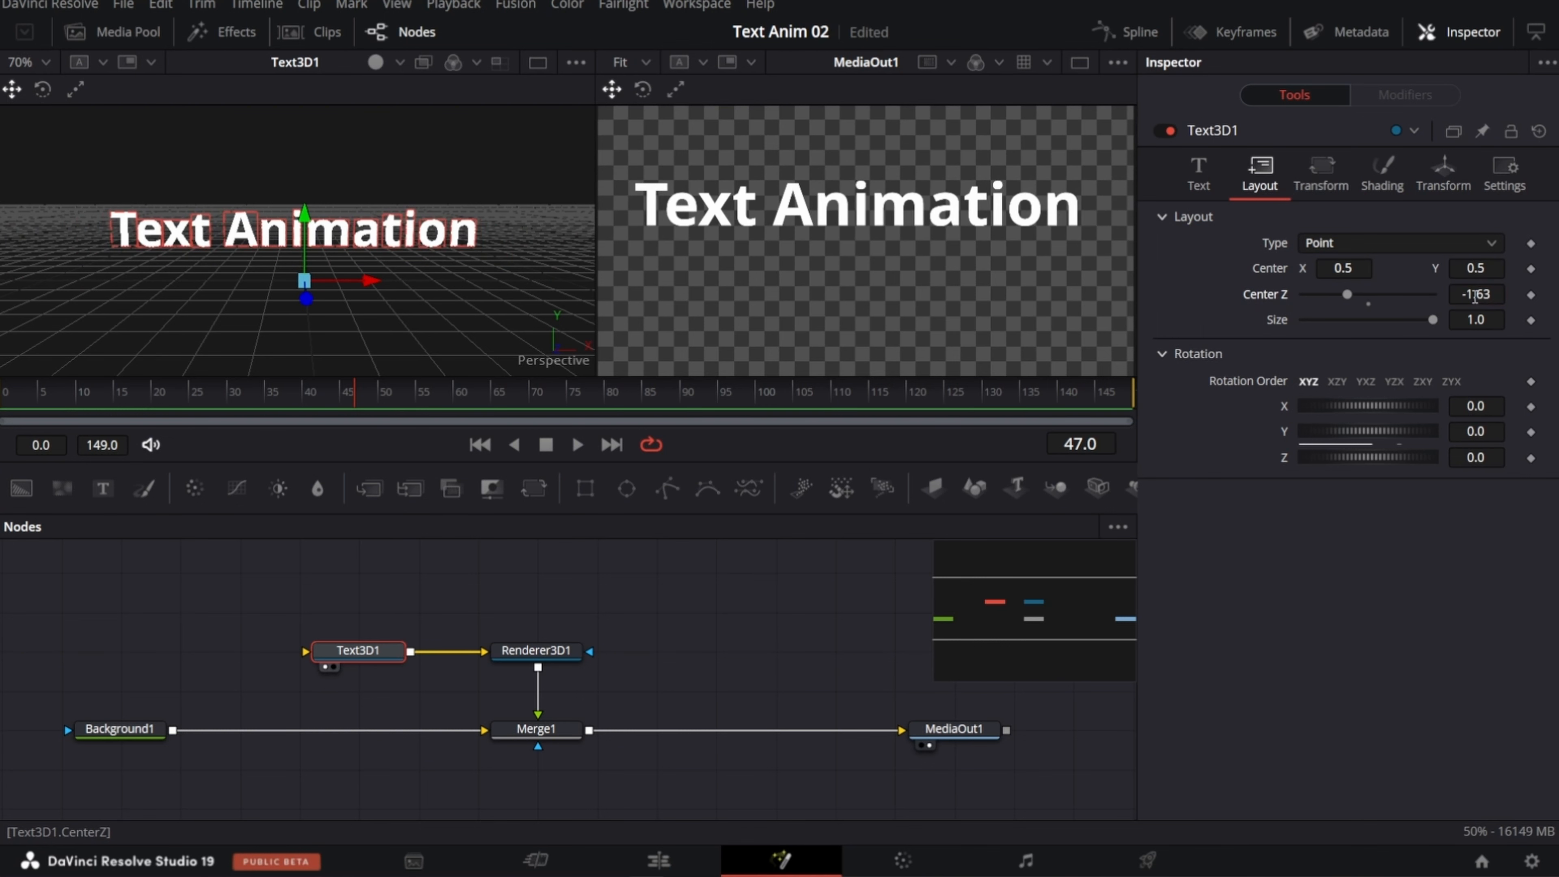
Step: Set the Open Sans style of the Text3D1 text to Extrabold
click(1197, 178)
click(1400, 421)
click(1331, 538)
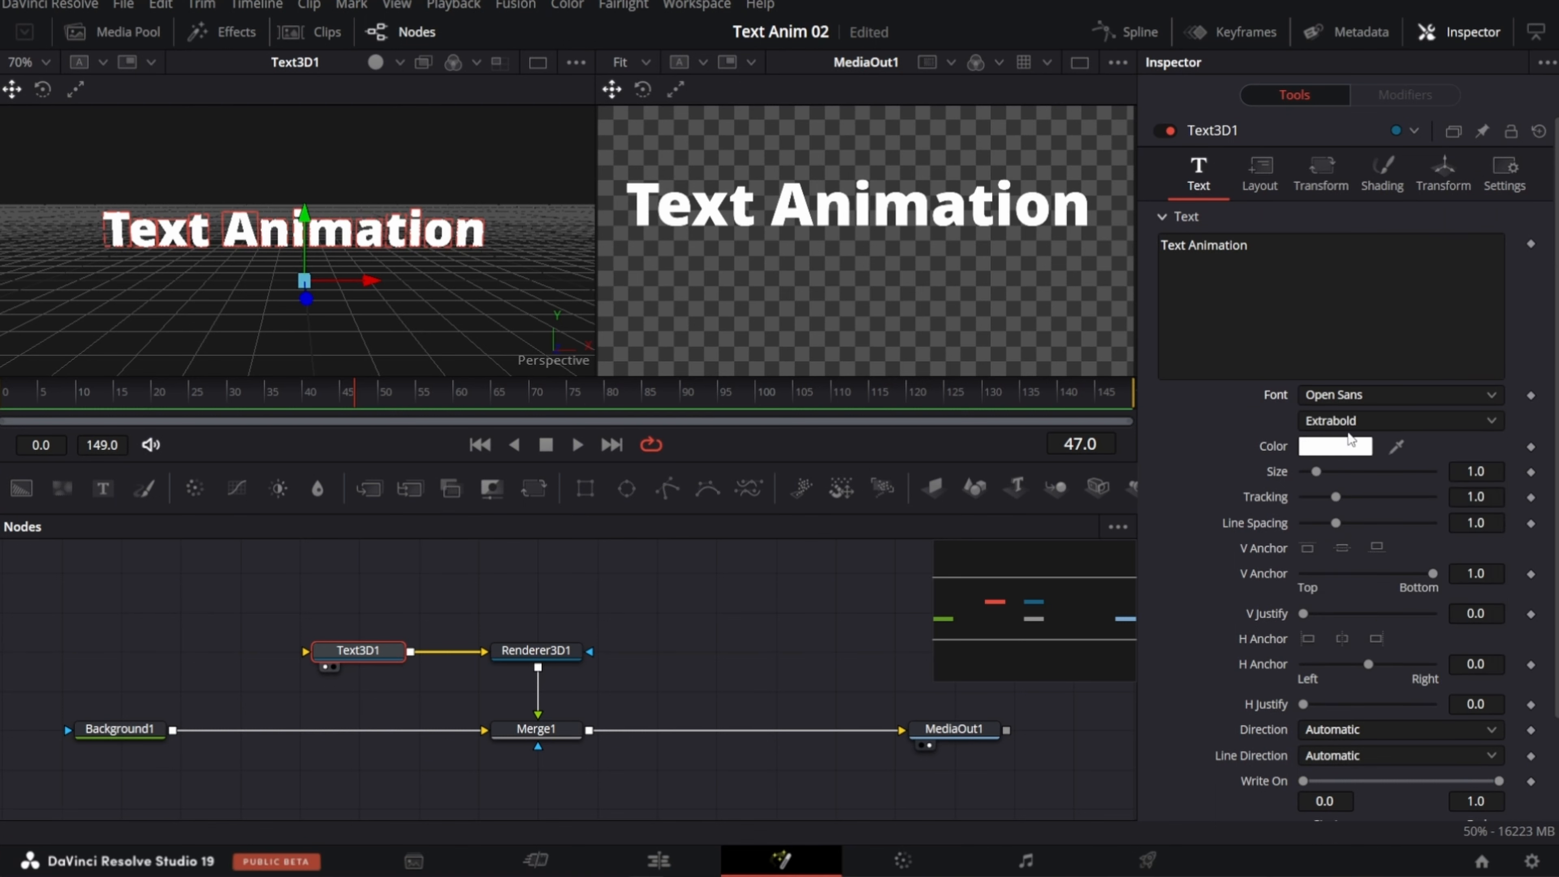
Step: In the Text3D1 extrusion settings, set Bevel Depth to 0.0001 and Bevel Width to 0.005
scroll(1234, 614, down, 3)
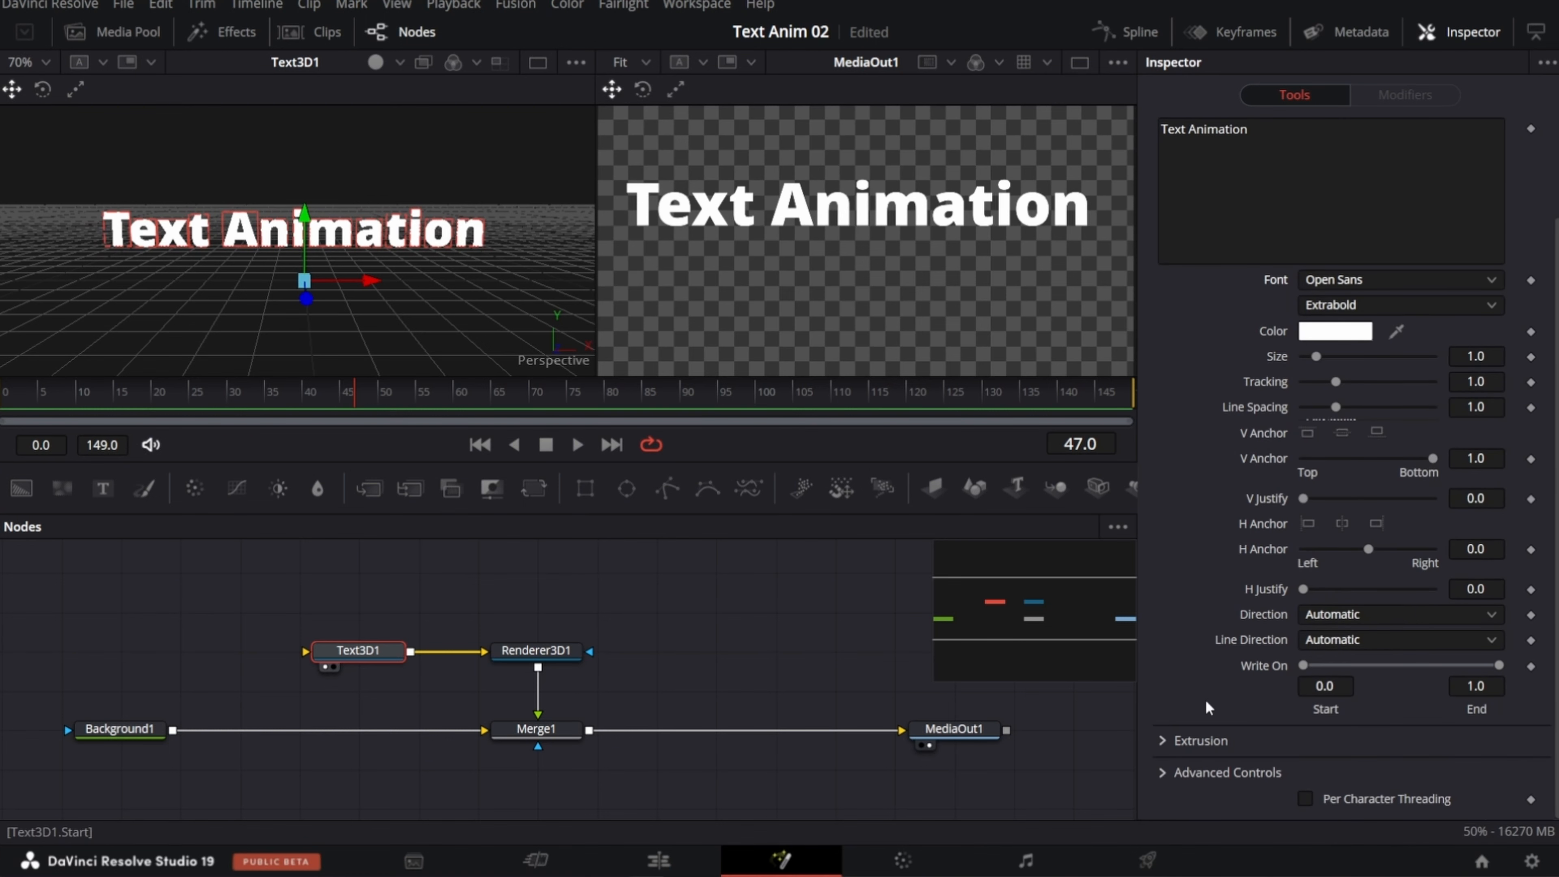
click(1164, 741)
scroll(1187, 700, down, 3)
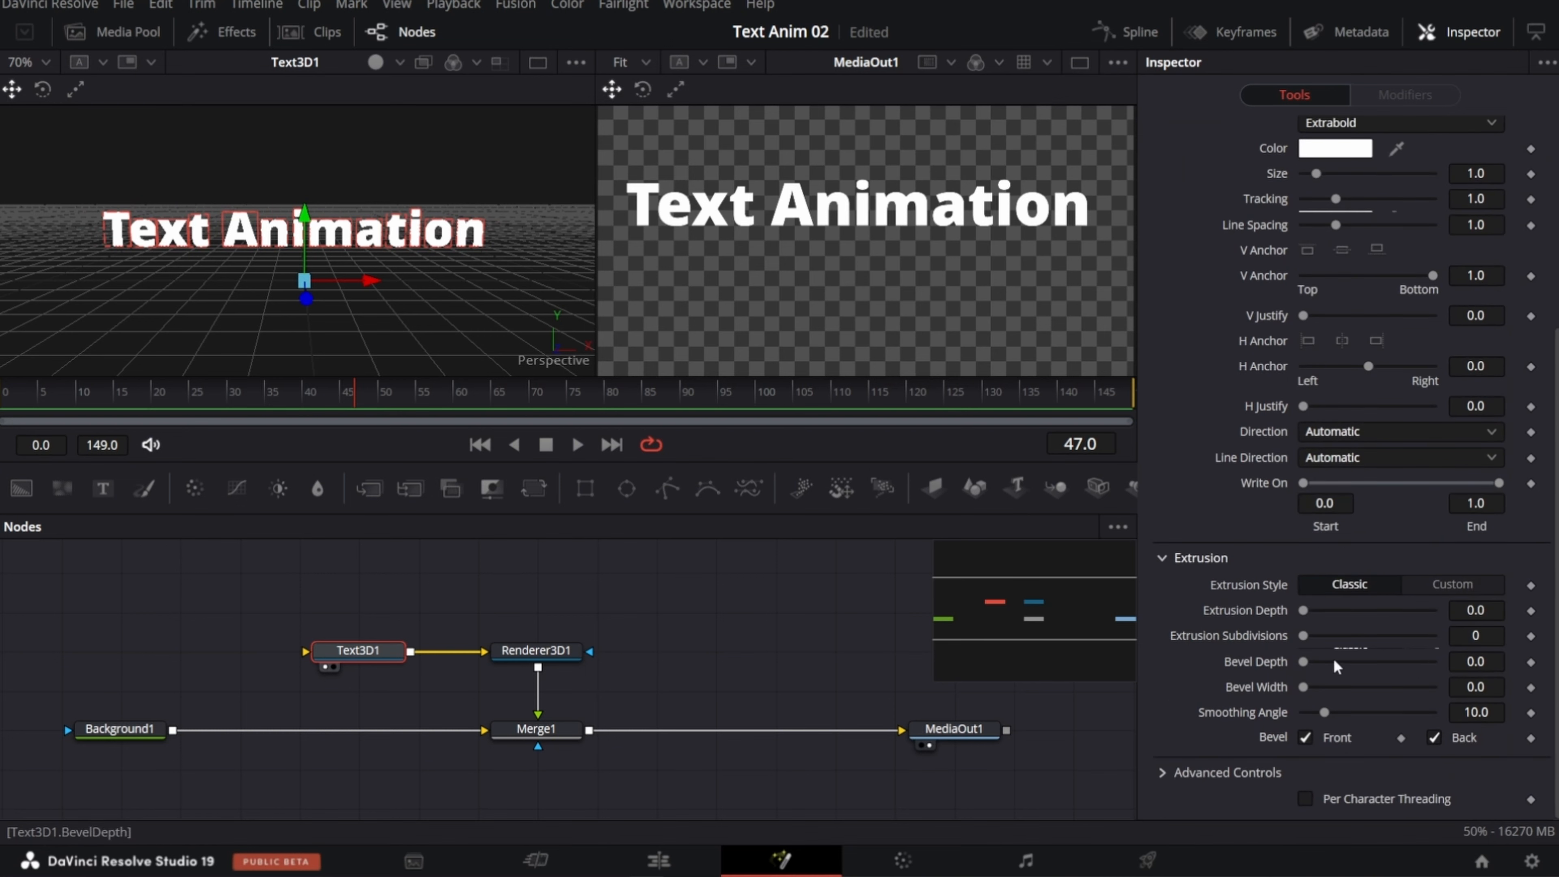
drag(1482, 663, 1498, 662)
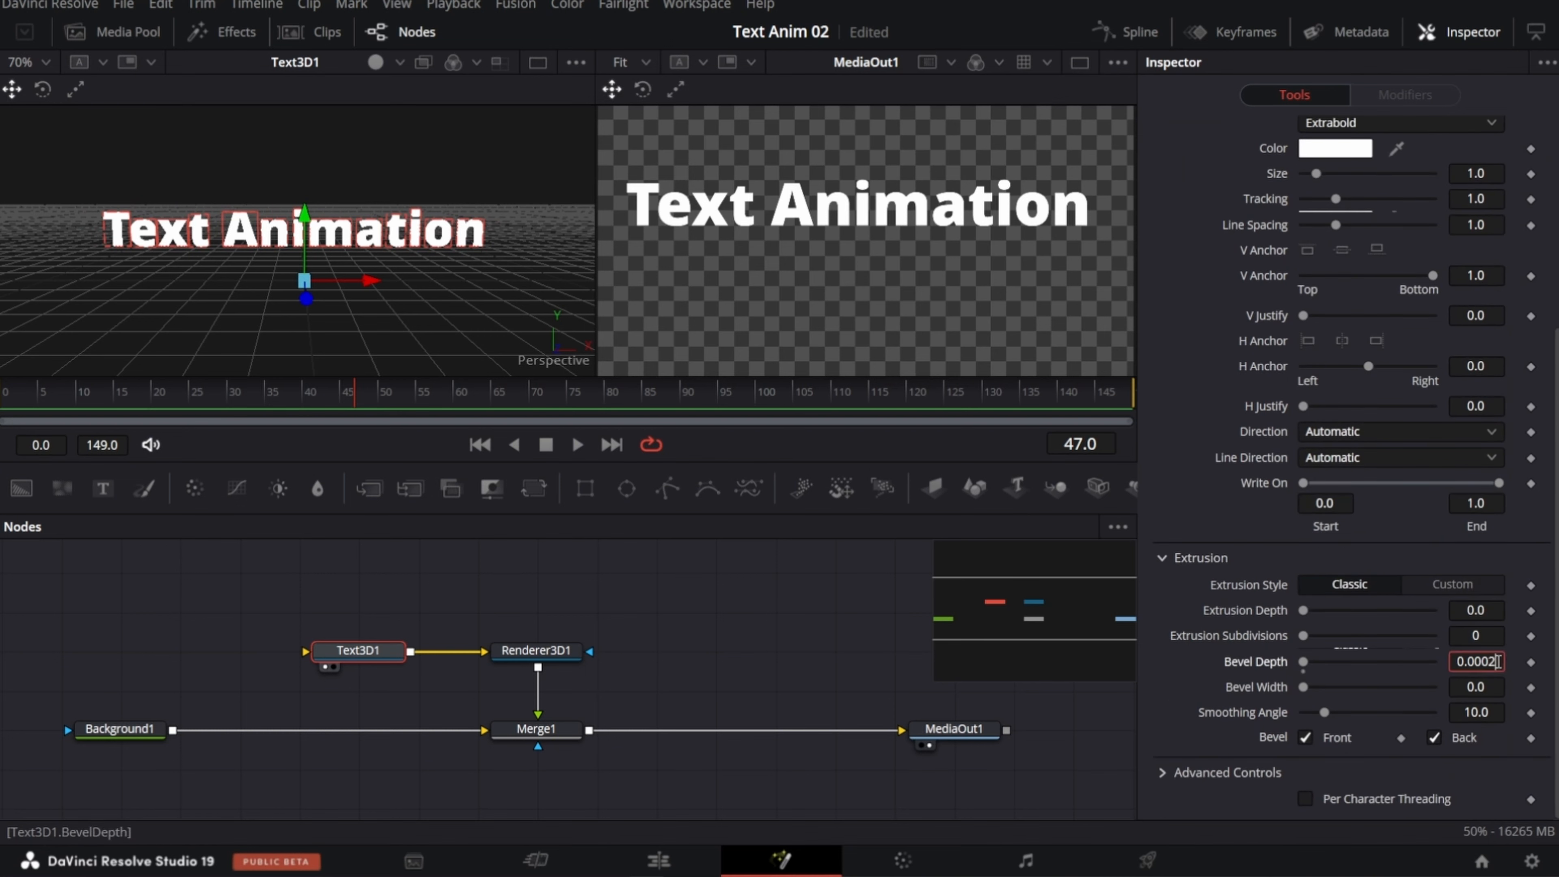
key(BackSpace)
text(1)
key(Tab)
click(1435, 717)
drag(1488, 693, 1497, 690)
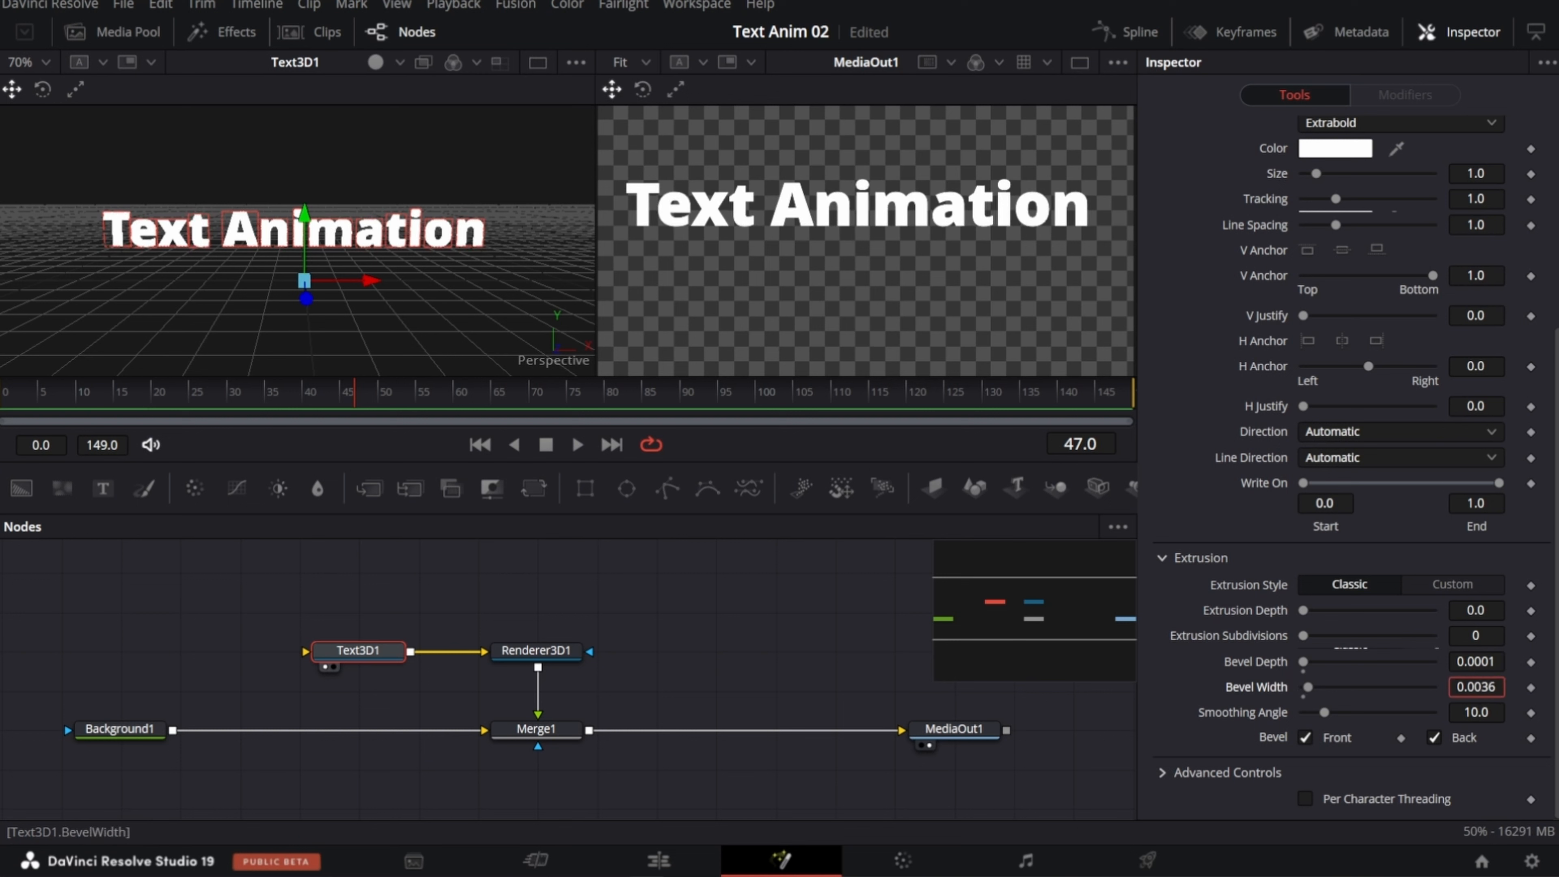
drag(1487, 689, 1490, 688)
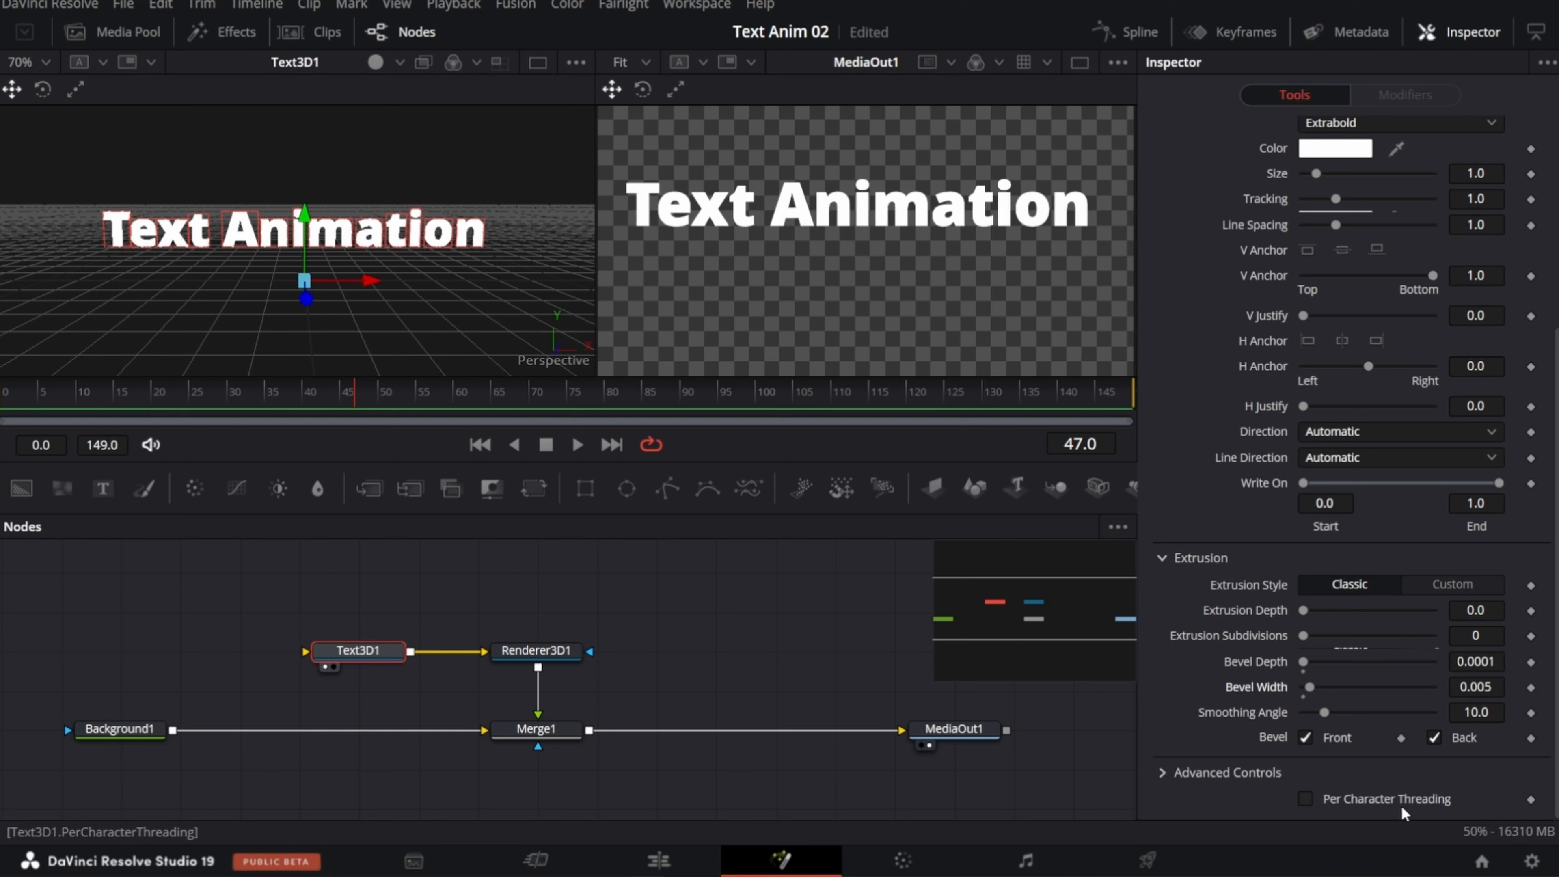
Step: Turn off Use One Material in the Text3D1 shading and set the bevel material type to Image
scroll(1328, 259, up, 5)
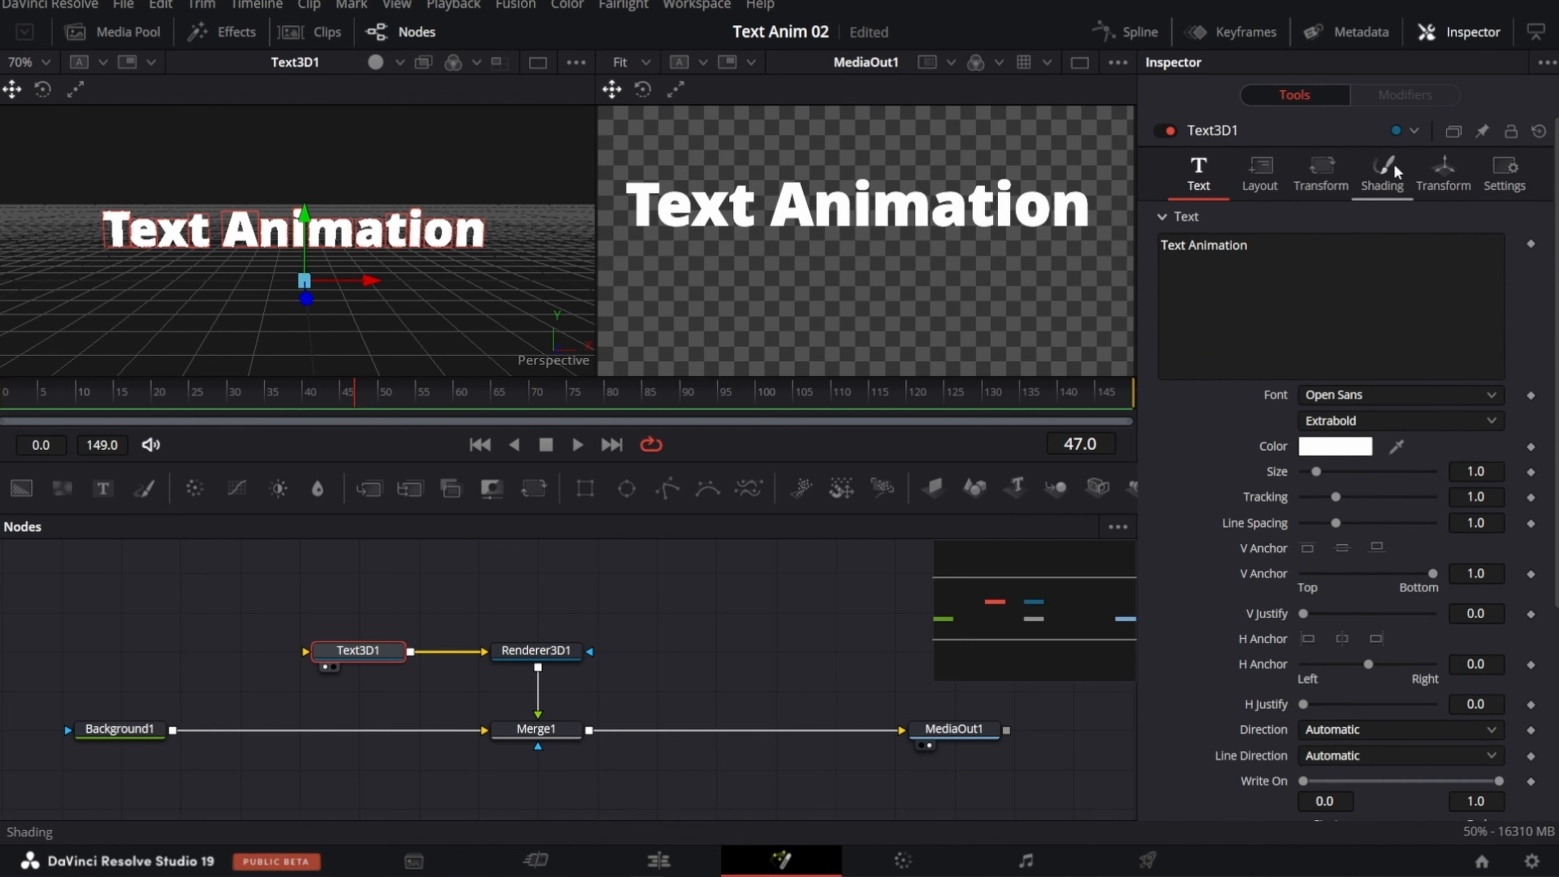
click(1389, 179)
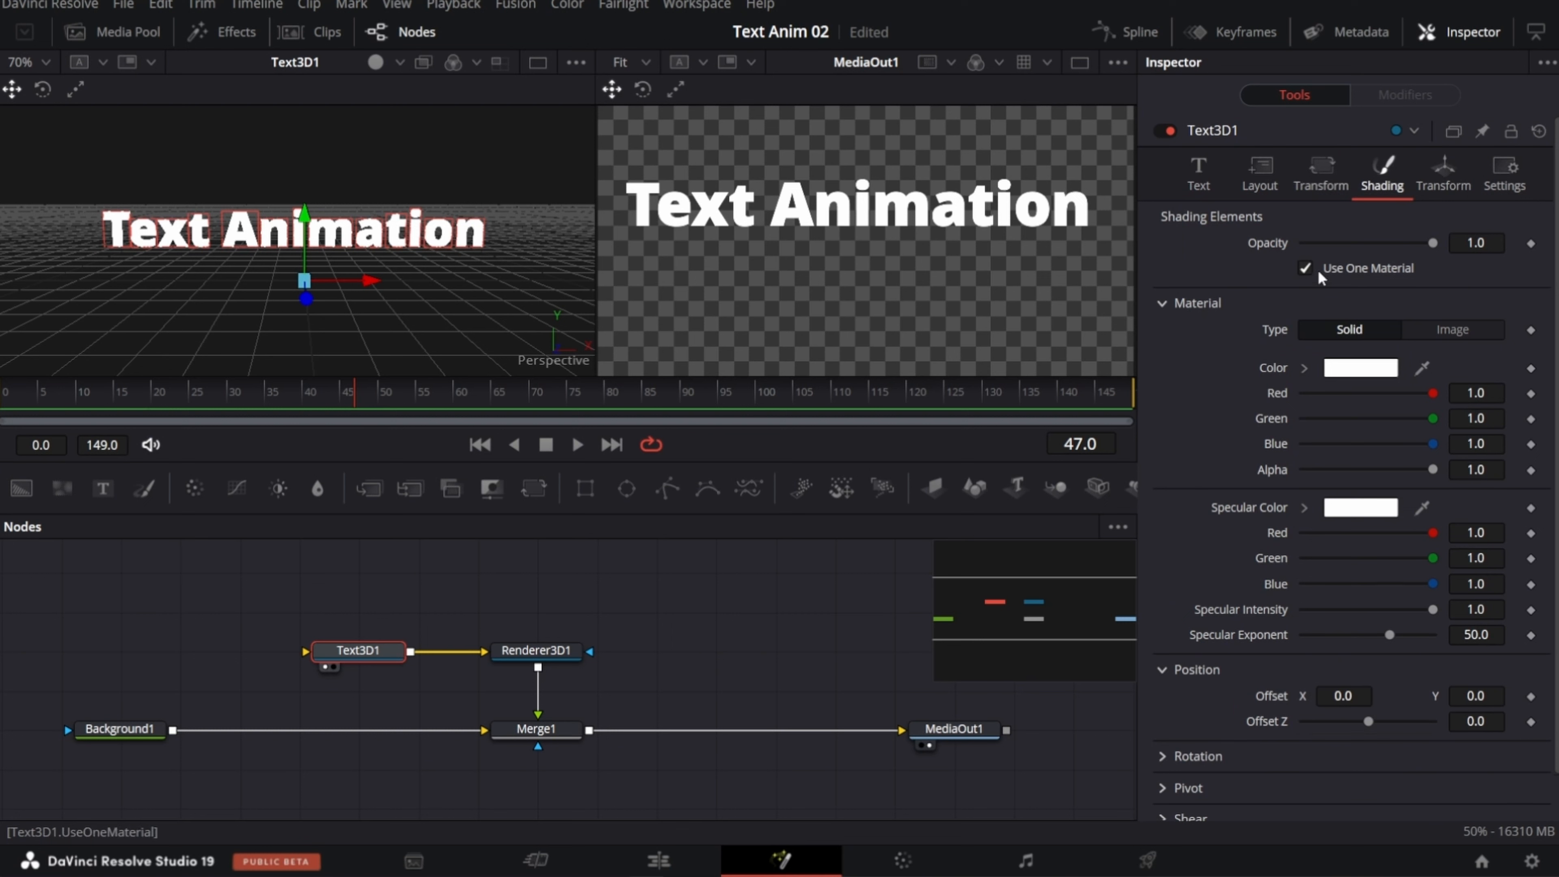
click(1305, 269)
scroll(1207, 445, down, 5)
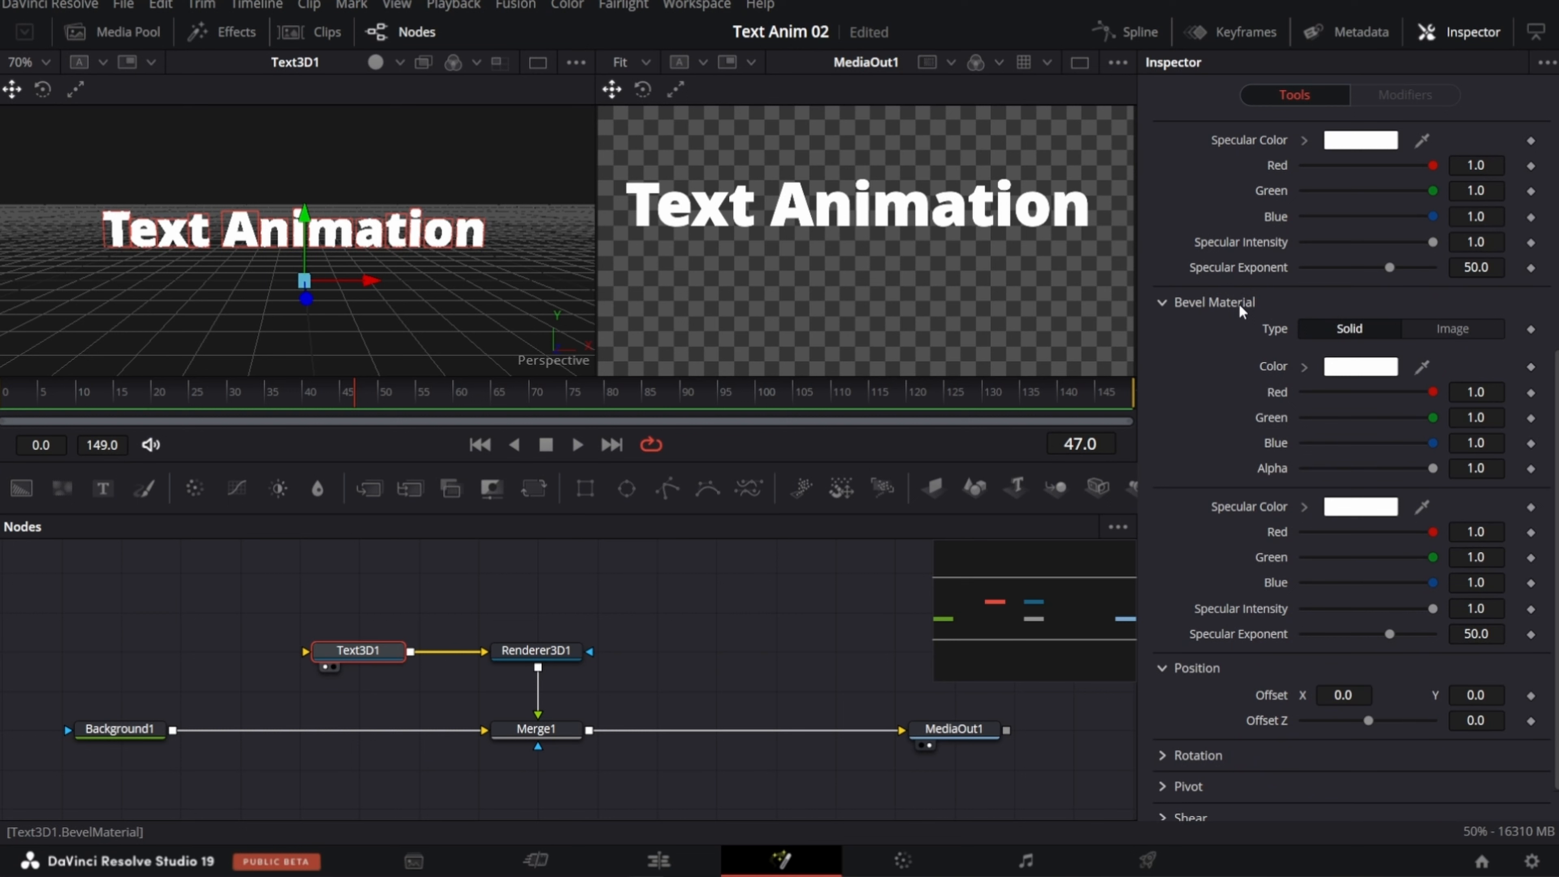
click(1453, 330)
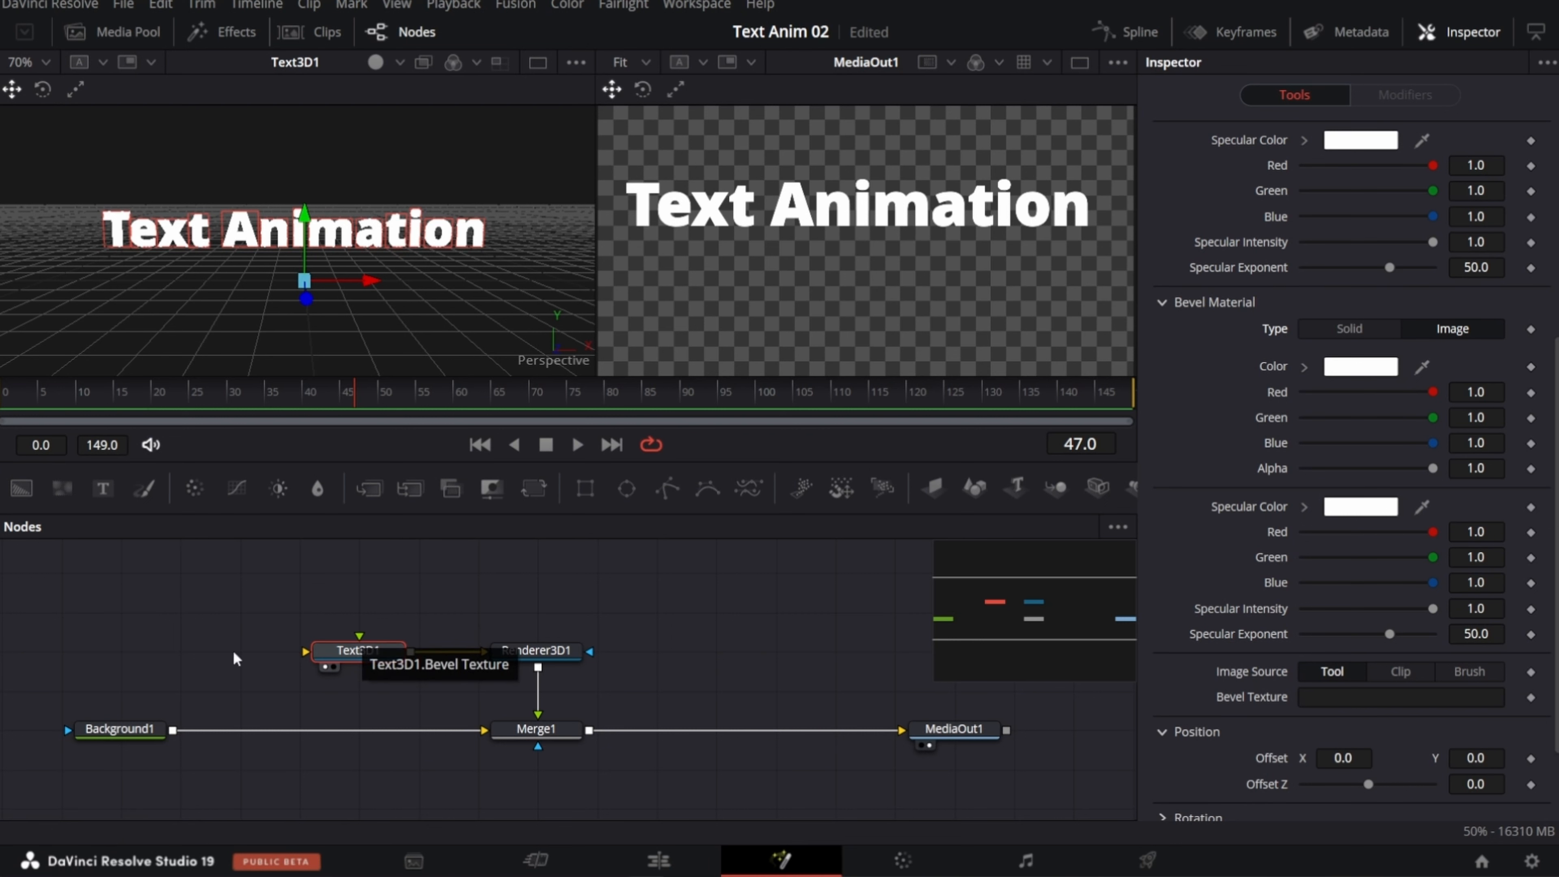
Step: Add a second Background node shown in the first viewer, with a Gradient fill whose white stop sits at 0.022776 with alpha 0.0
drag(20, 488, 112, 595)
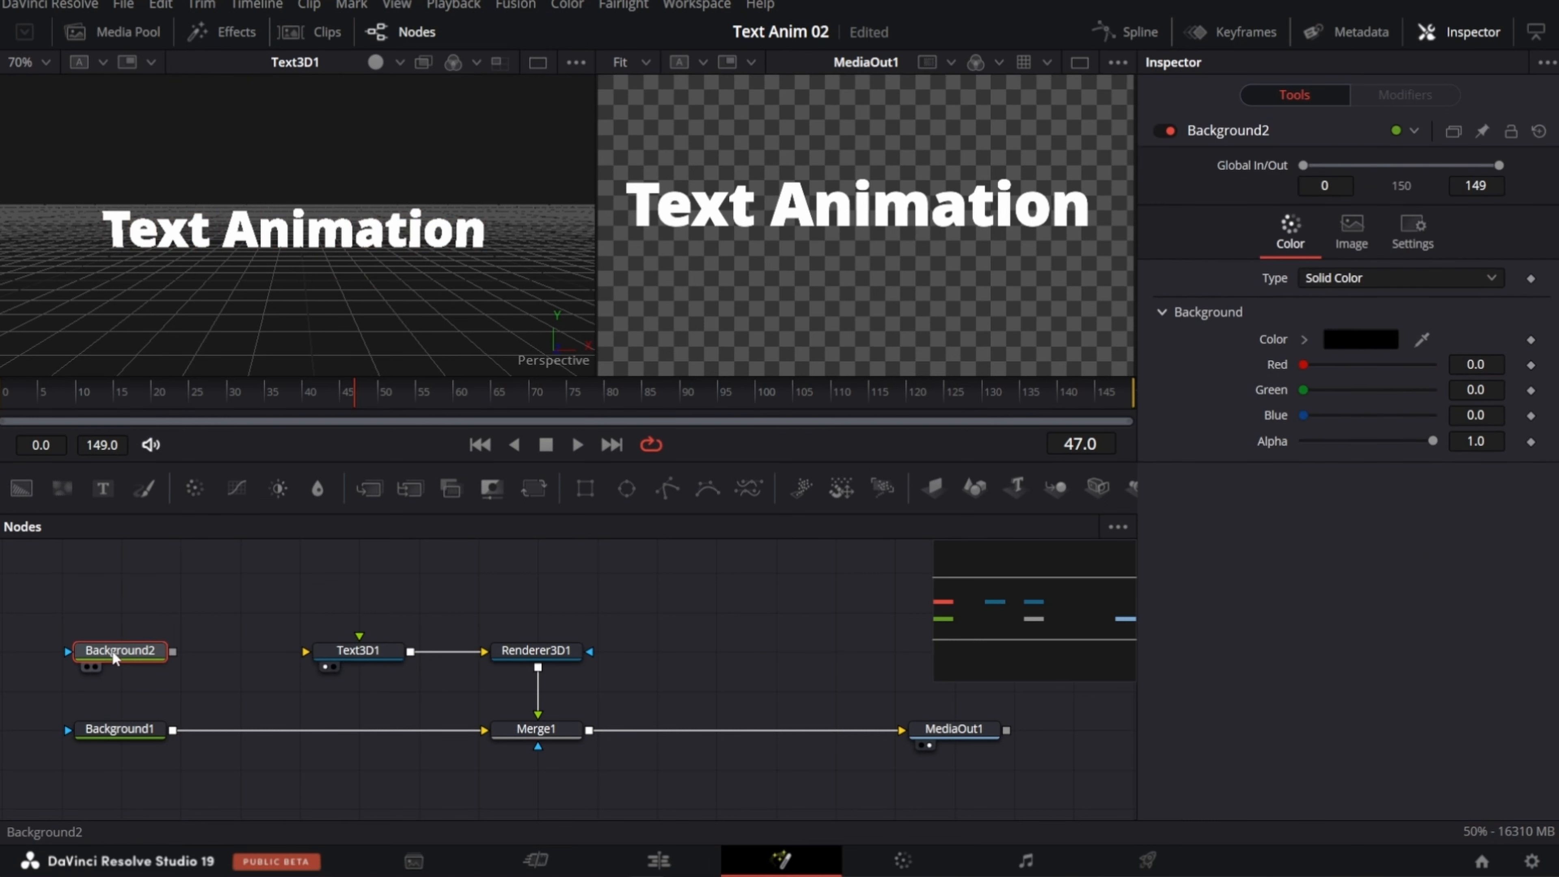
key(1)
click(1394, 279)
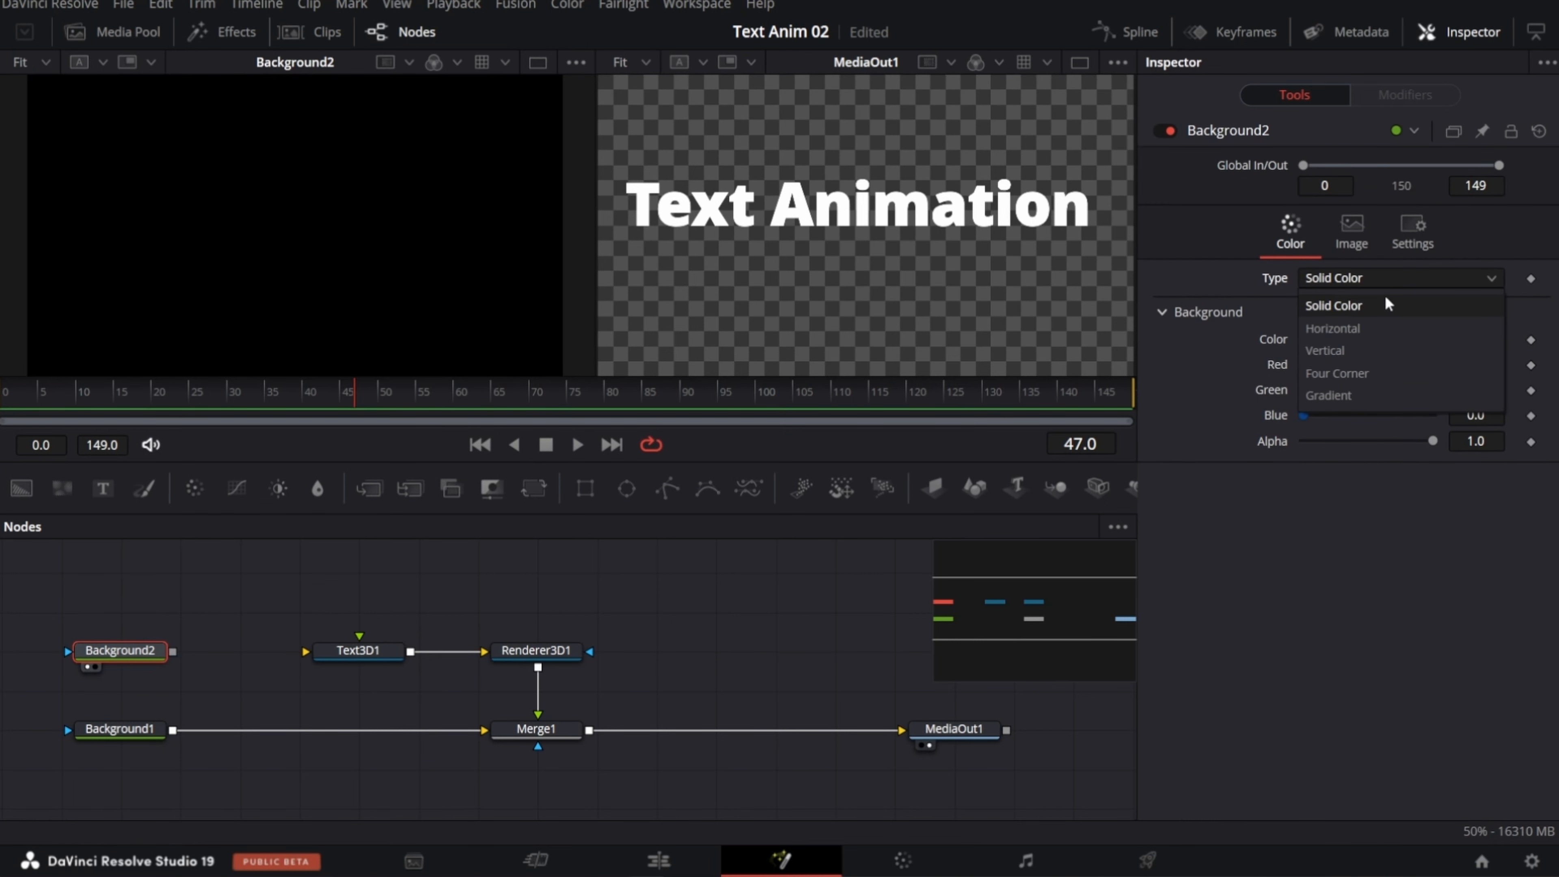
click(1368, 395)
drag(1502, 429, 1299, 428)
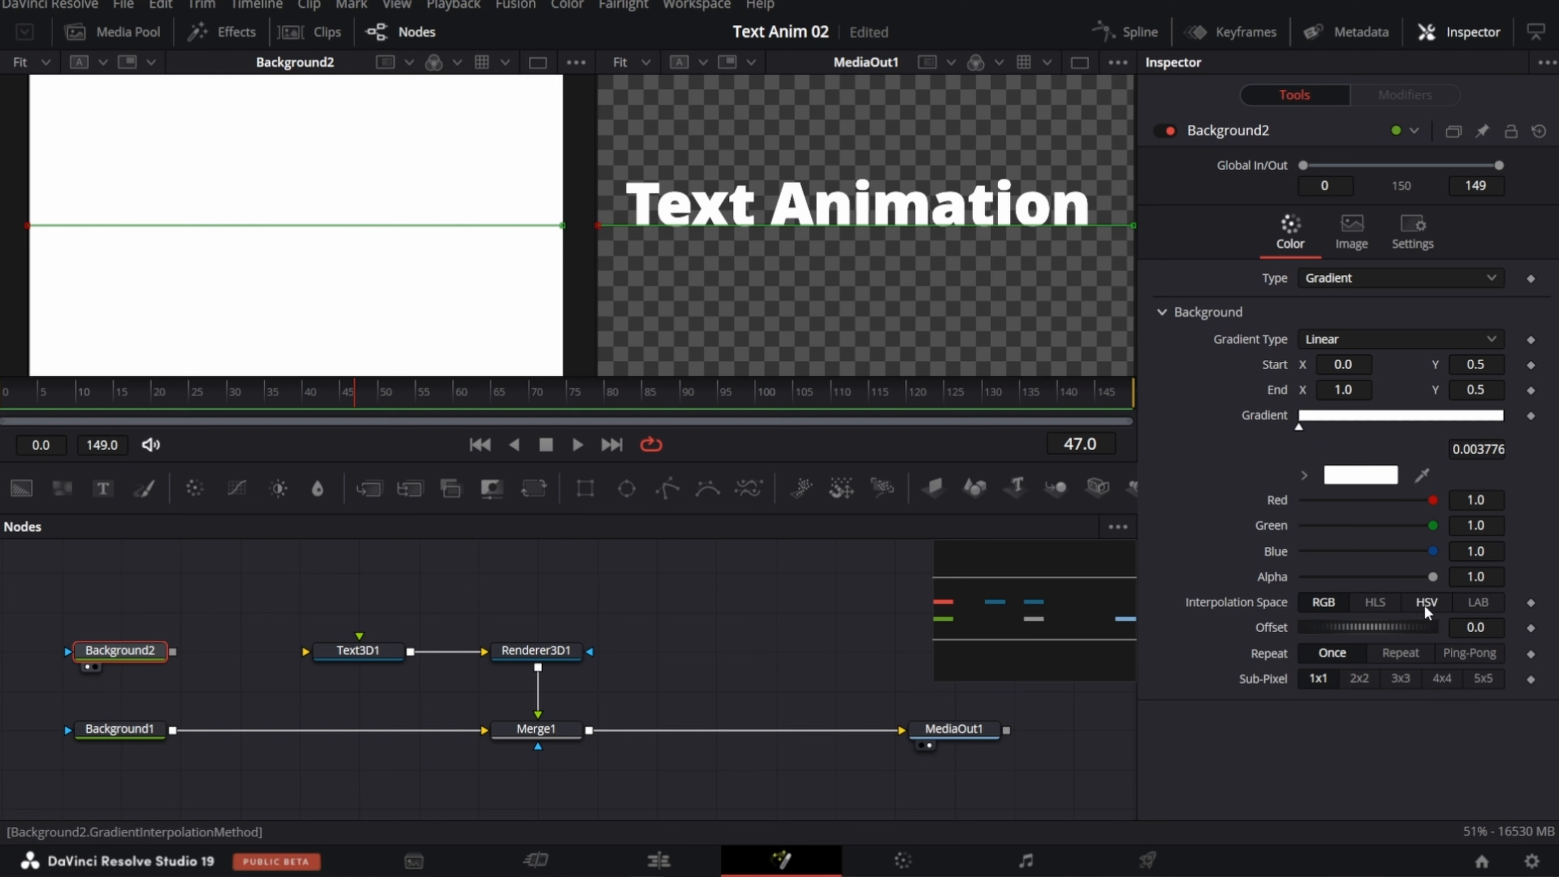
drag(1432, 577, 1253, 579)
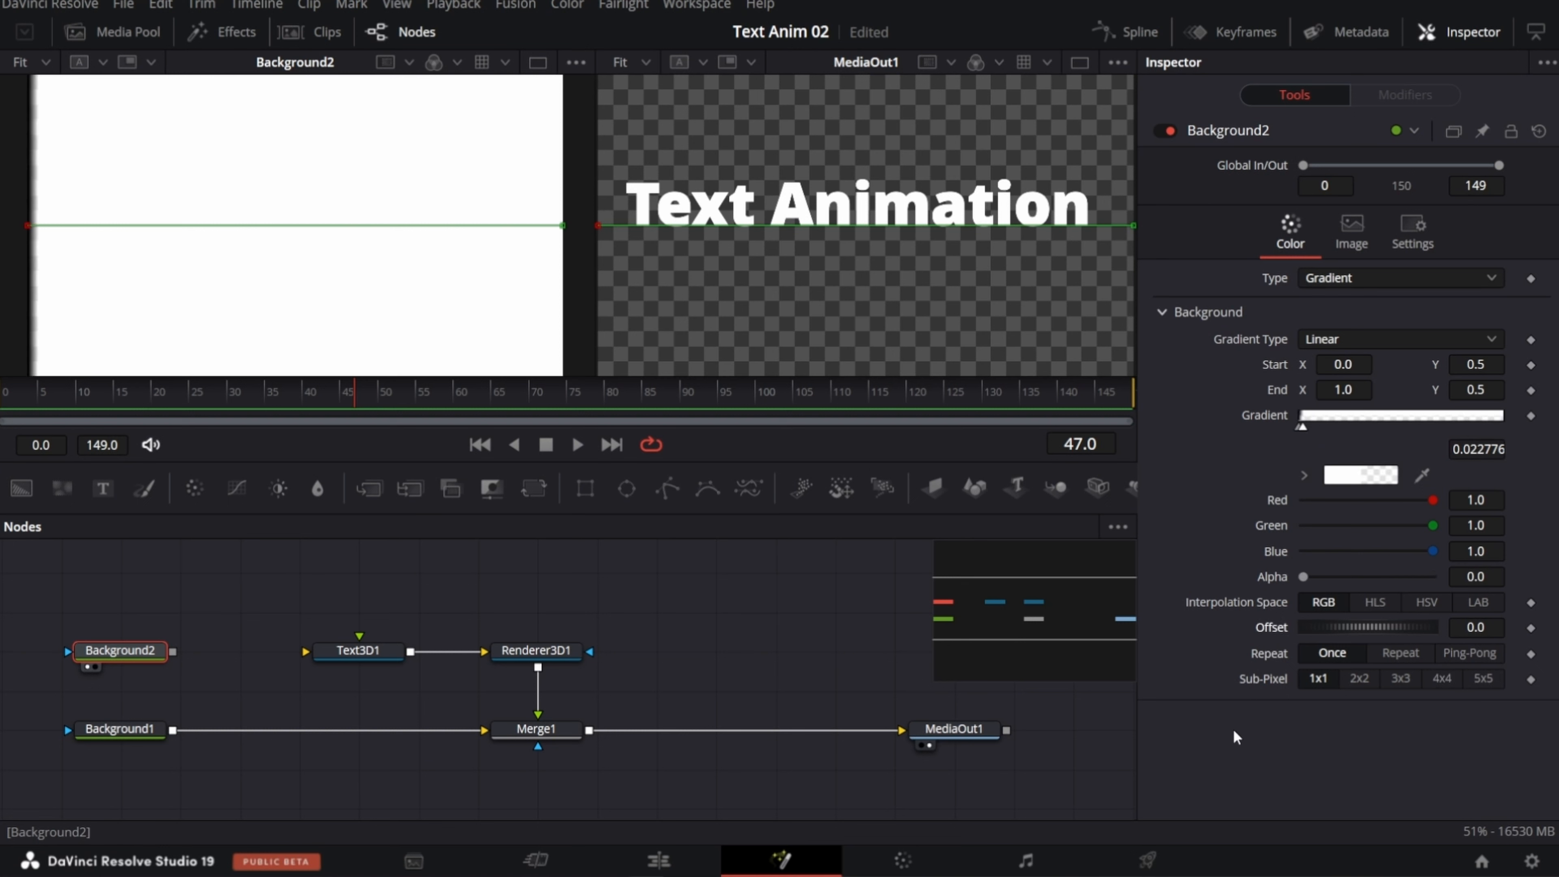
Step: Connect Background2 to the Bevel Texture input of Text3D1 and check the texture source in the bevel material
drag(177, 655, 359, 650)
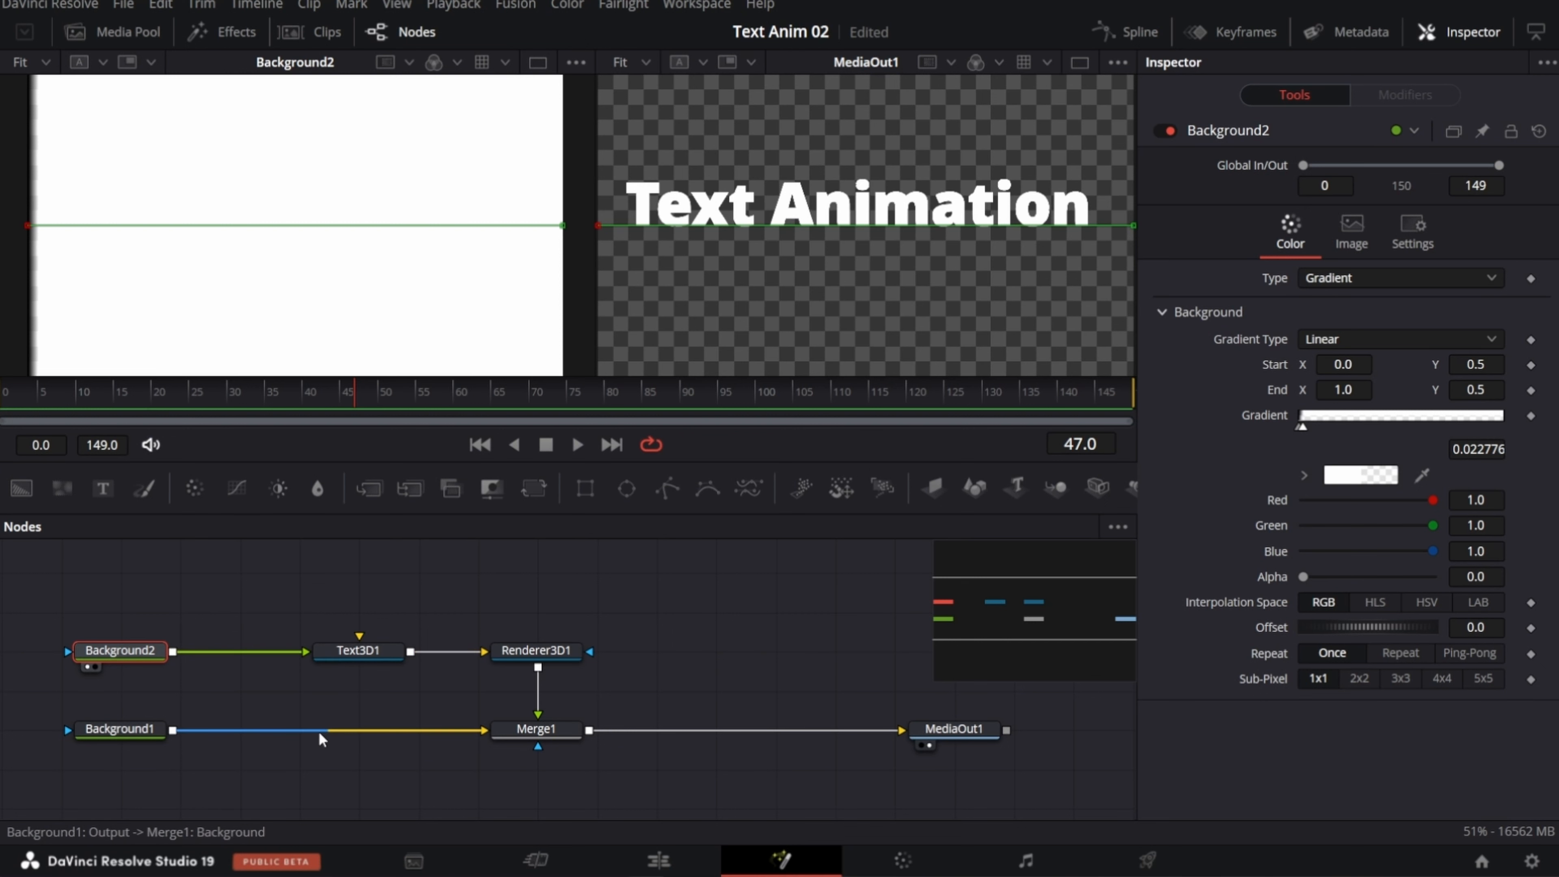
click(365, 656)
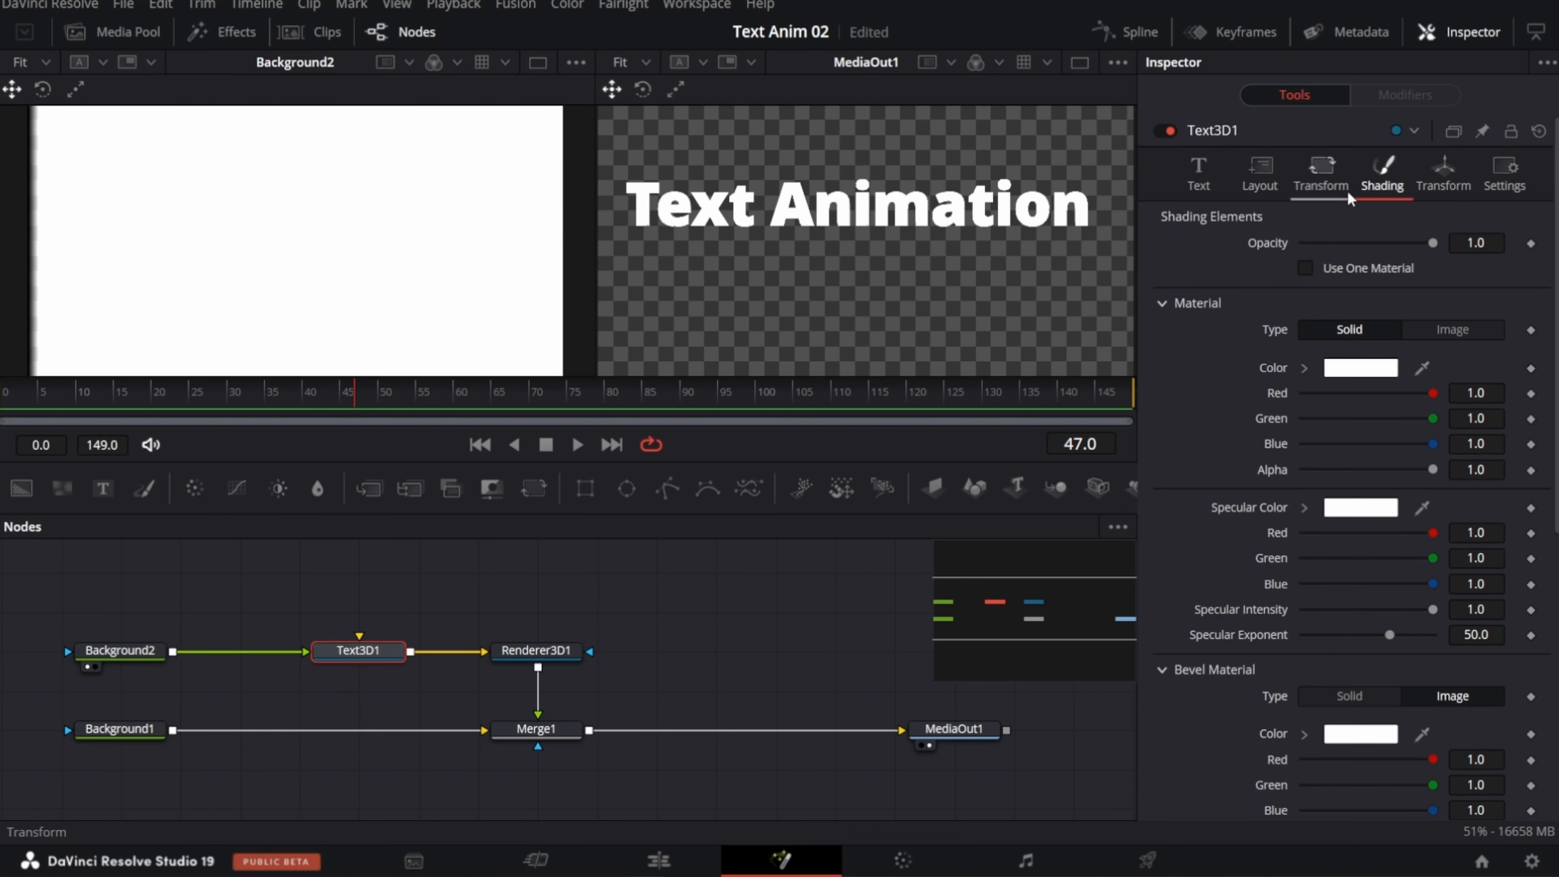
scroll(1337, 348, down, 5)
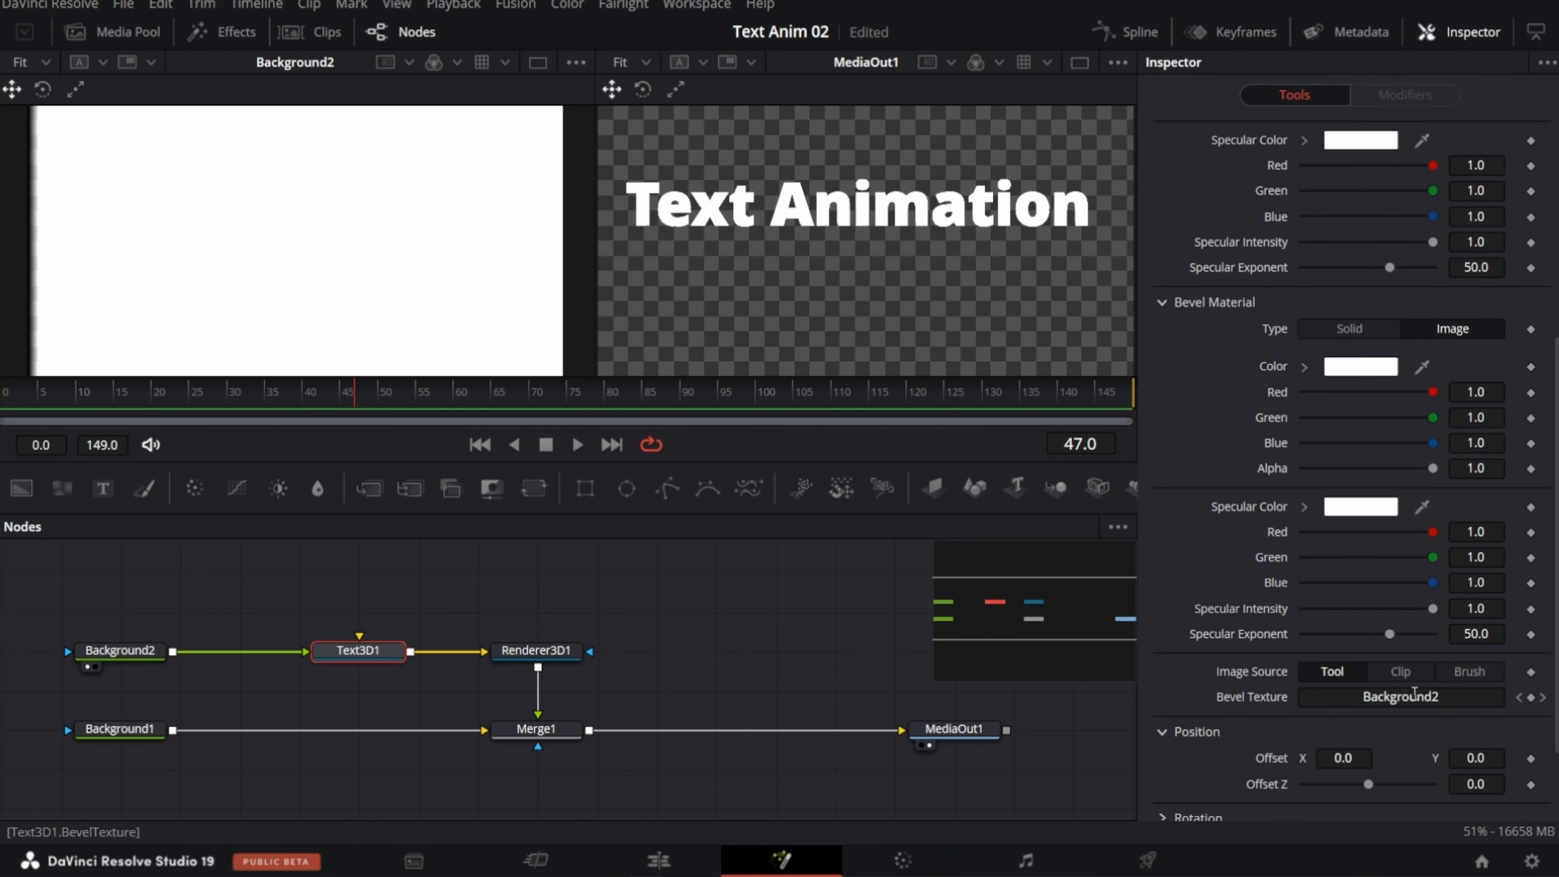
scroll(1338, 376, up, 5)
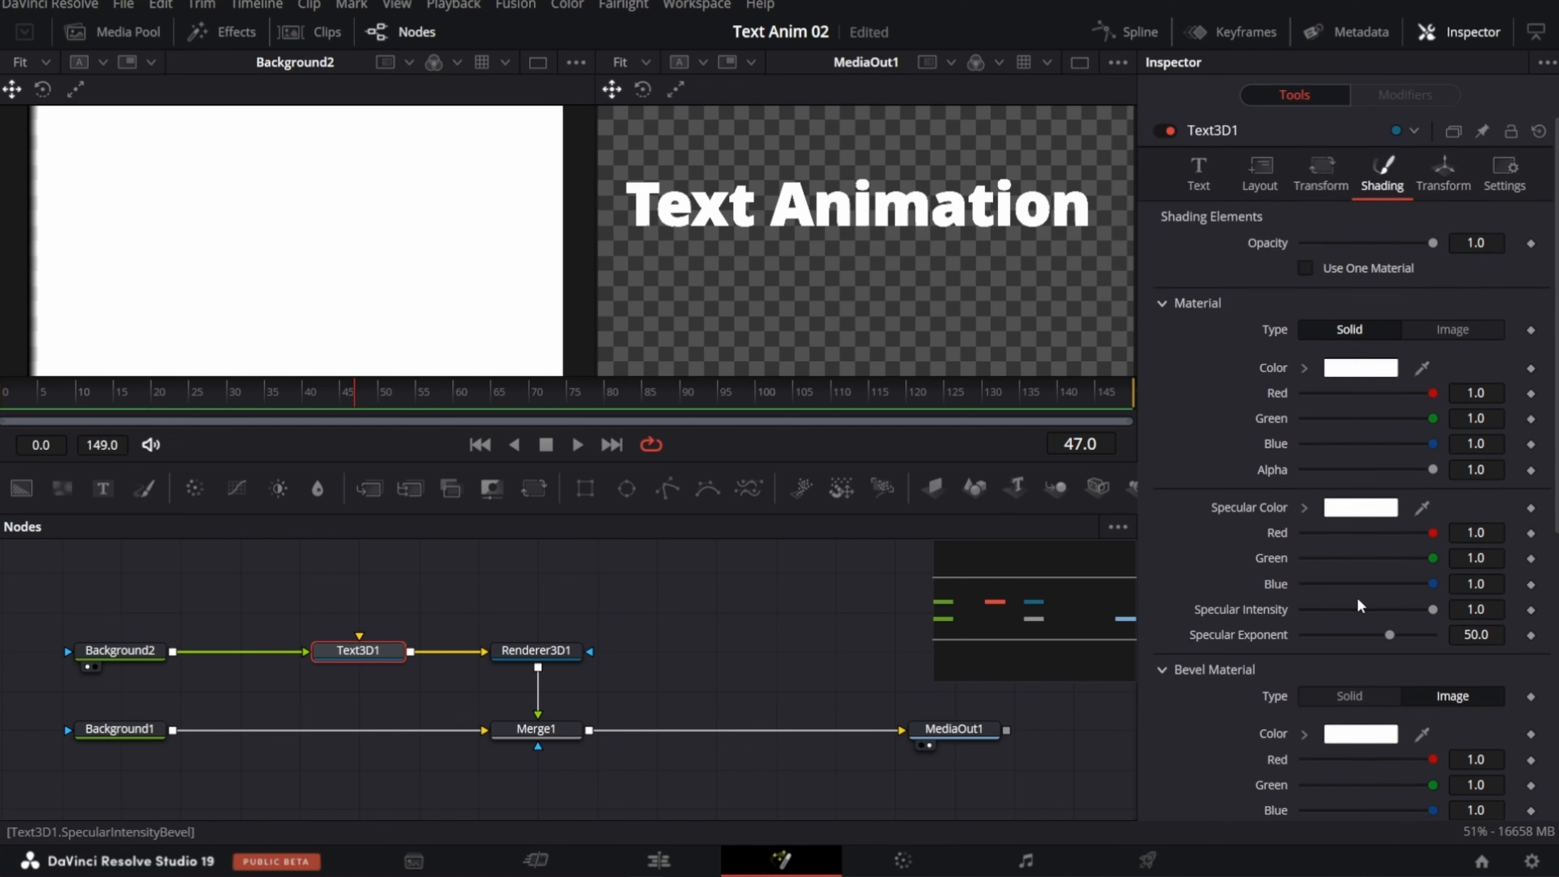
Step: Set the main material color of Text3D1 to black (#000000) and its alpha to 0.0
click(1351, 369)
click(533, 280)
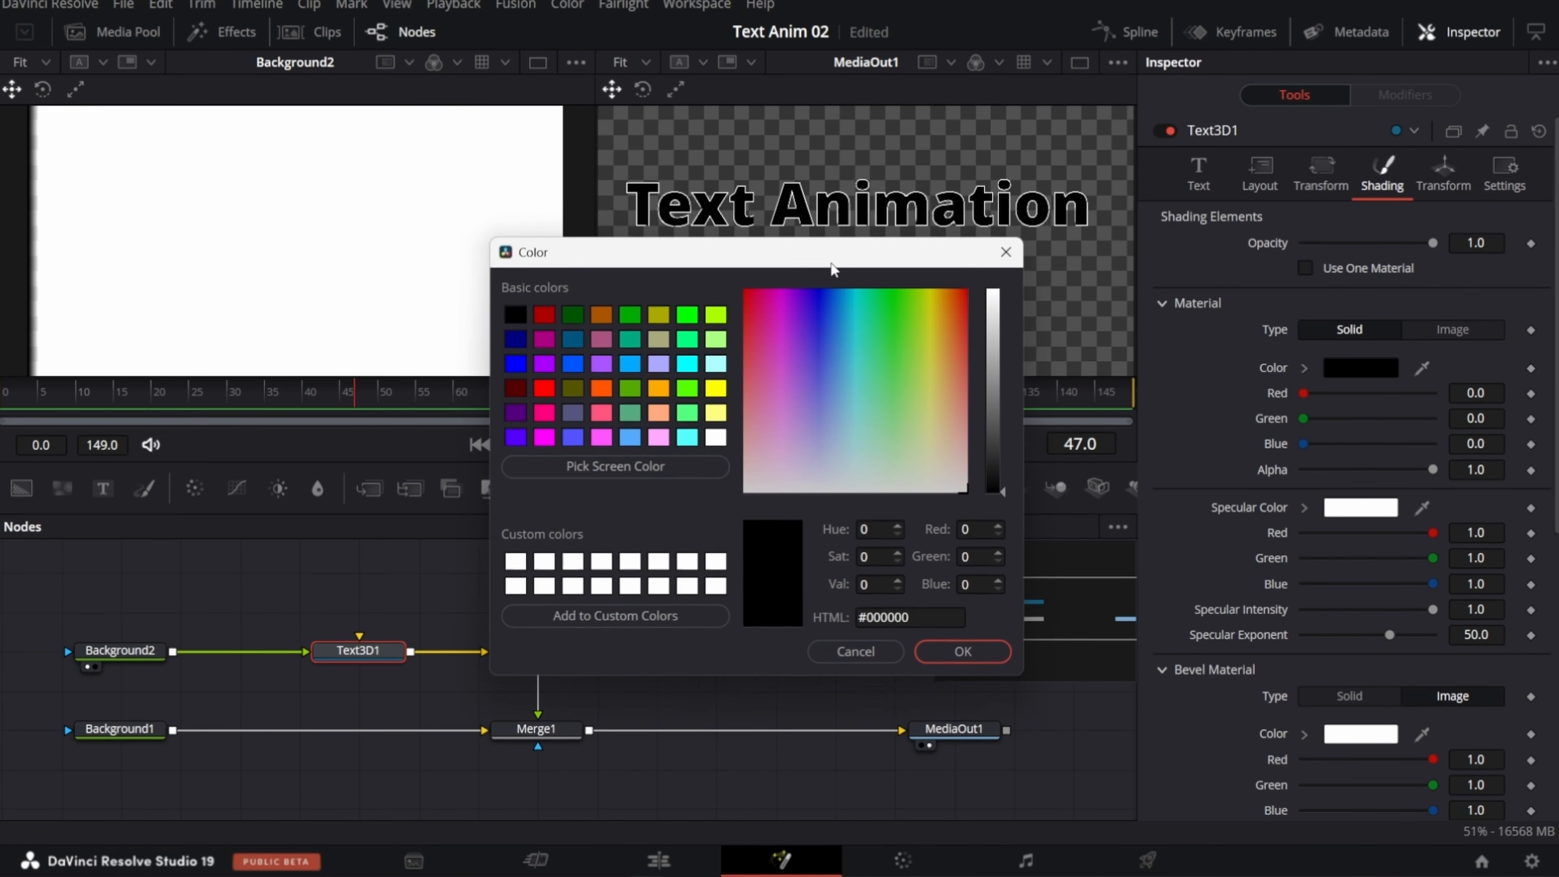
click(946, 767)
drag(1433, 470, 1301, 470)
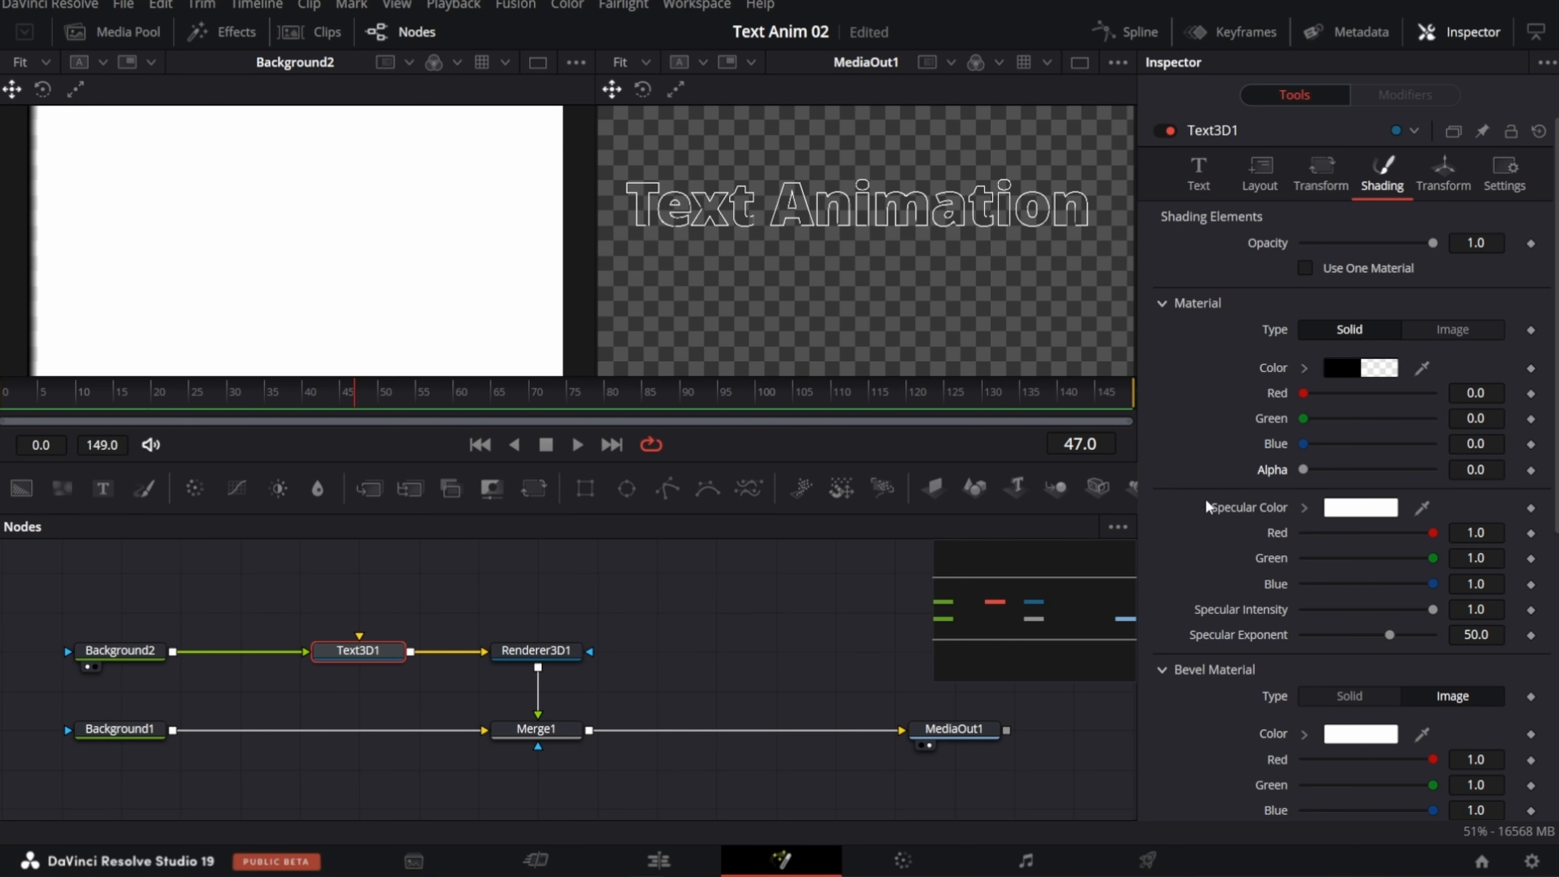
Step: Thicken the text outline by setting the Text3D1 Bevel Width to 0.0139
click(1196, 167)
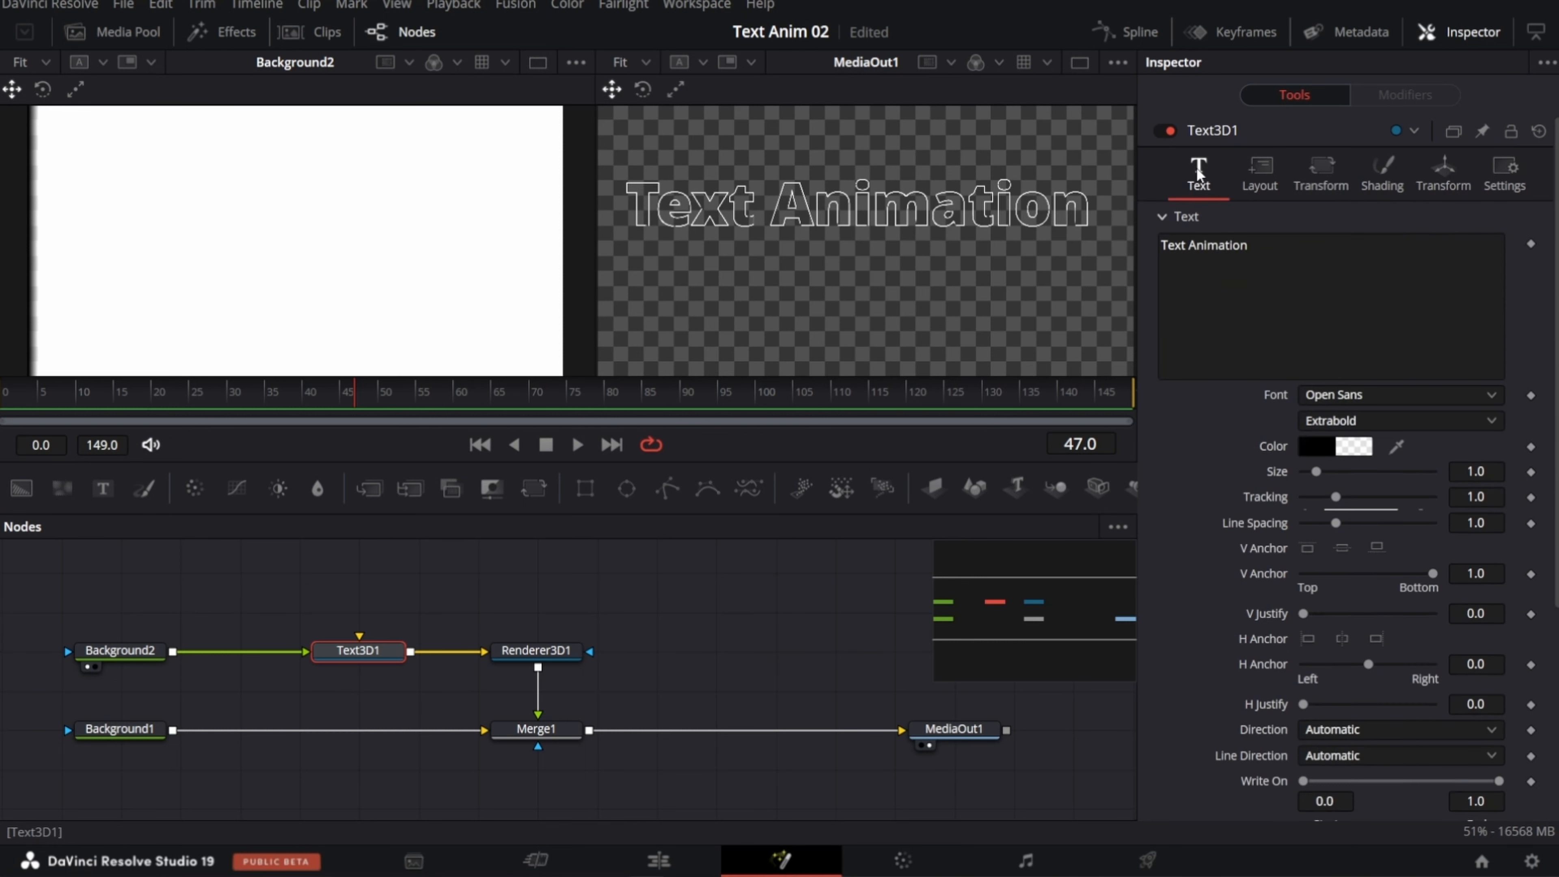
scroll(1223, 447, down, 6)
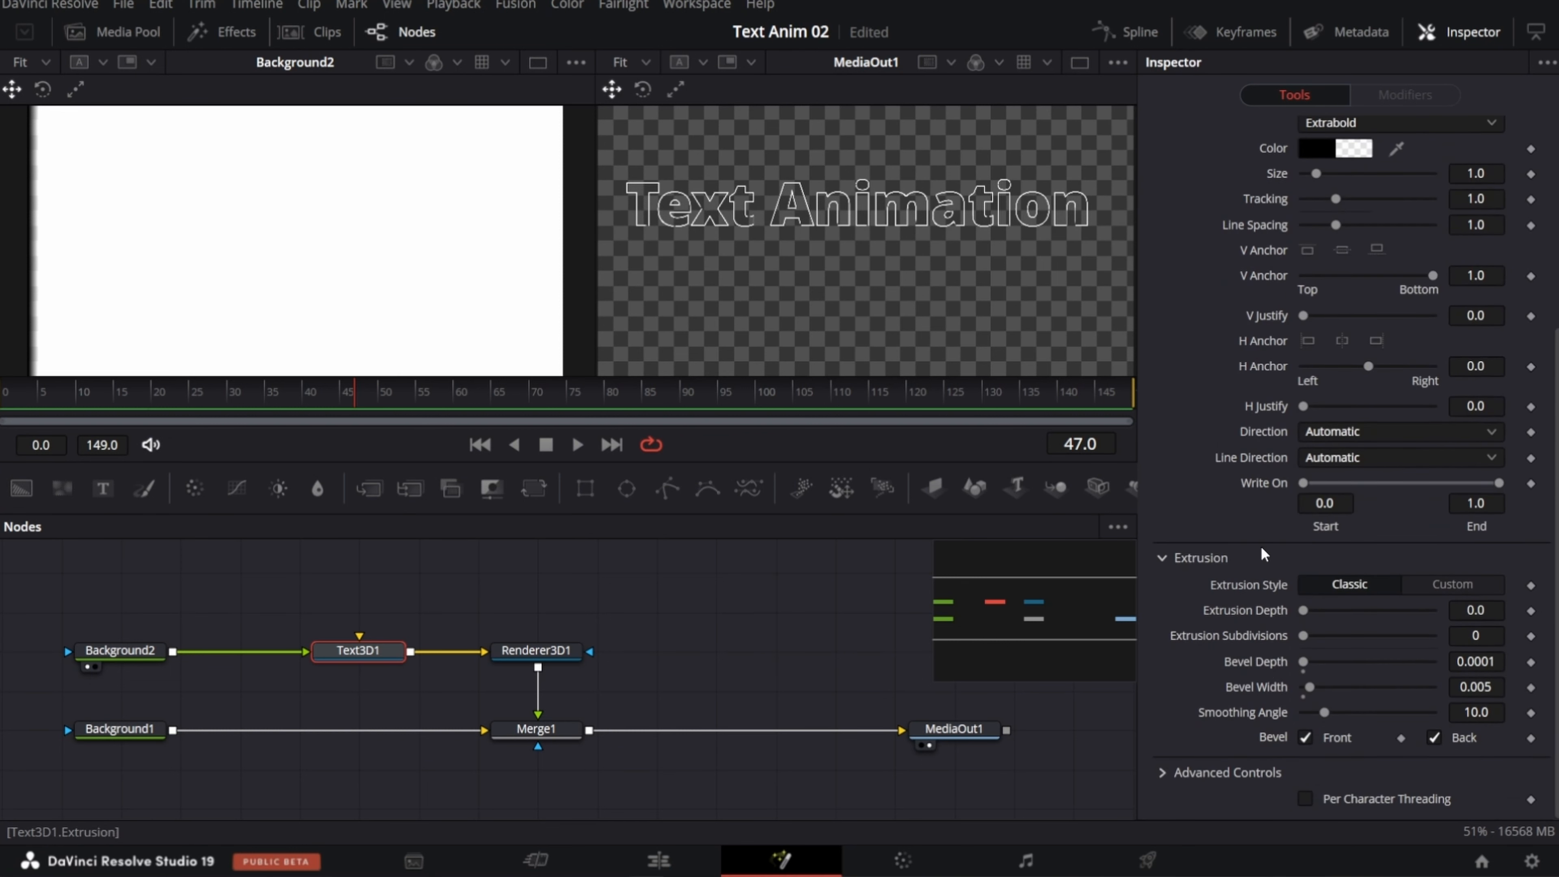
drag(1480, 693, 1519, 693)
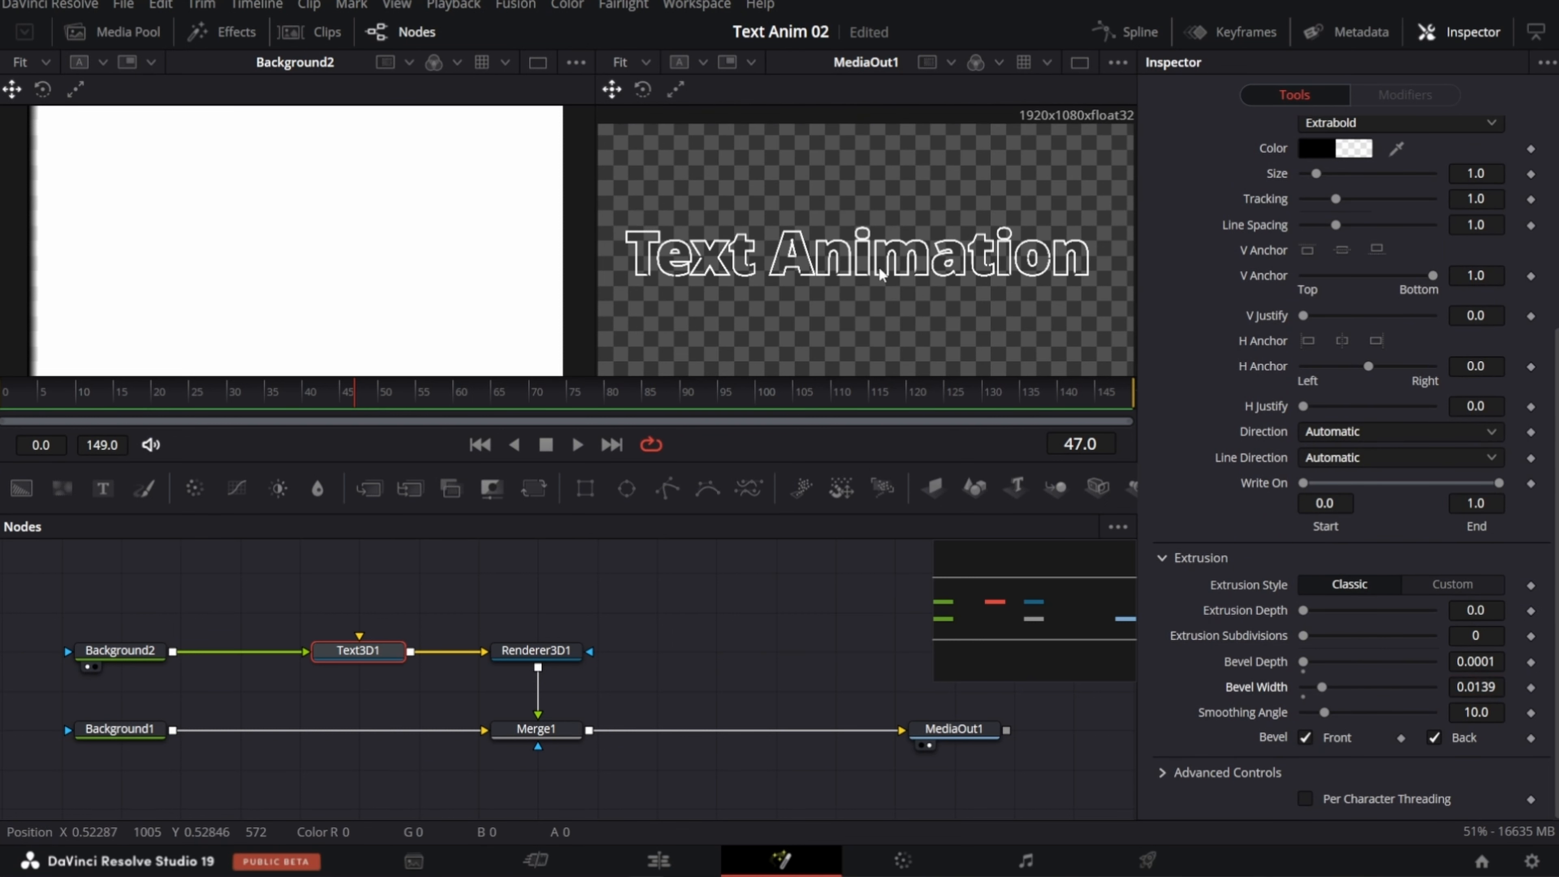
Step: Set the Background2 gradient offset to 0.37 and inspect the text outline up close in the second viewer
click(104, 659)
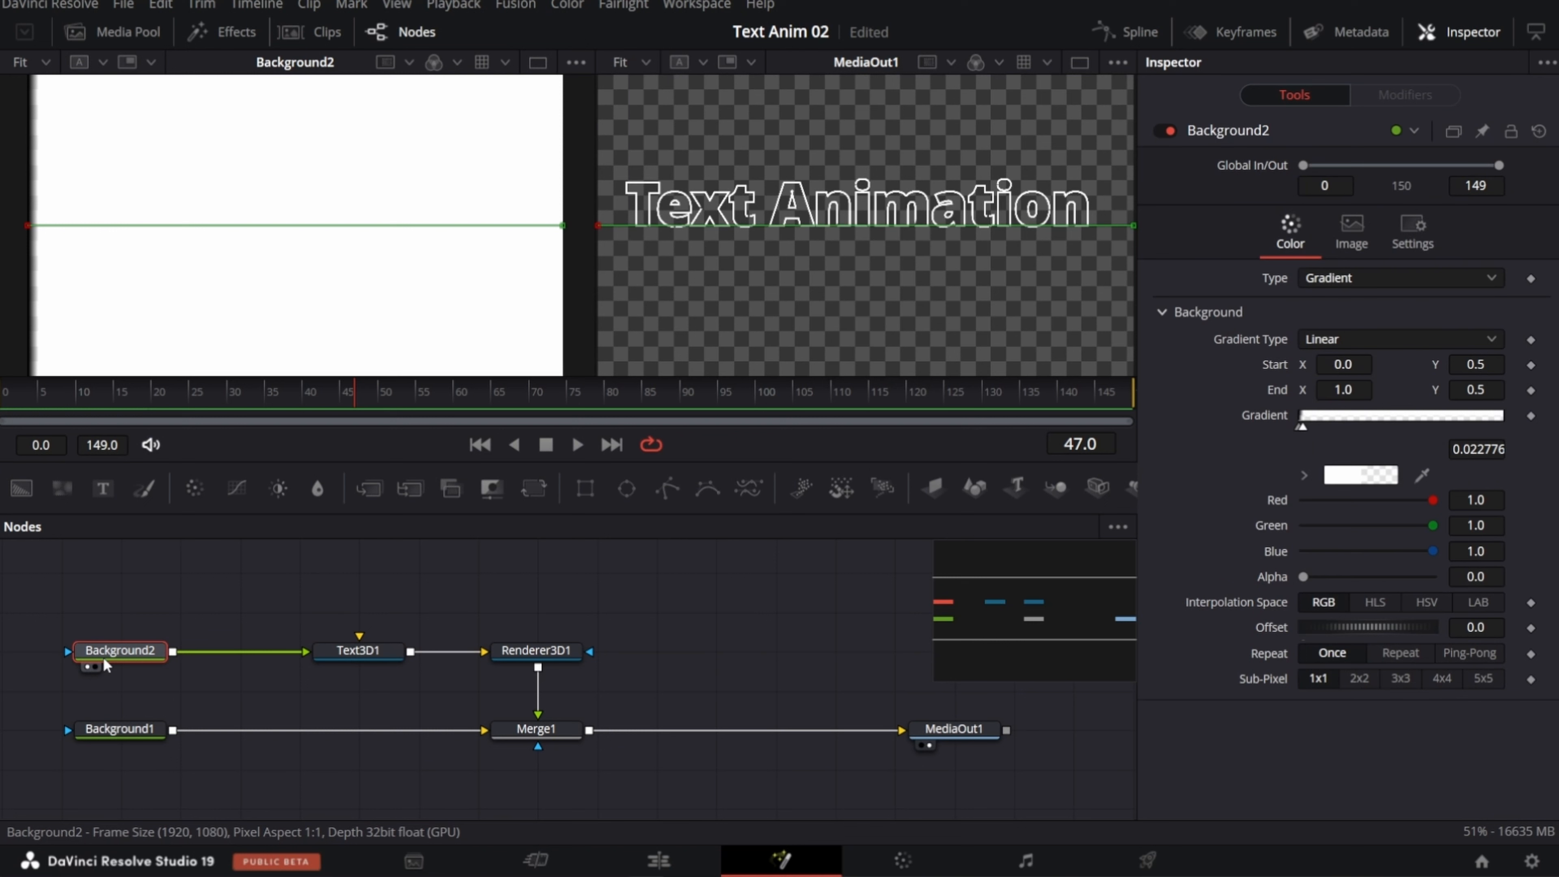
drag(1338, 628, 1393, 627)
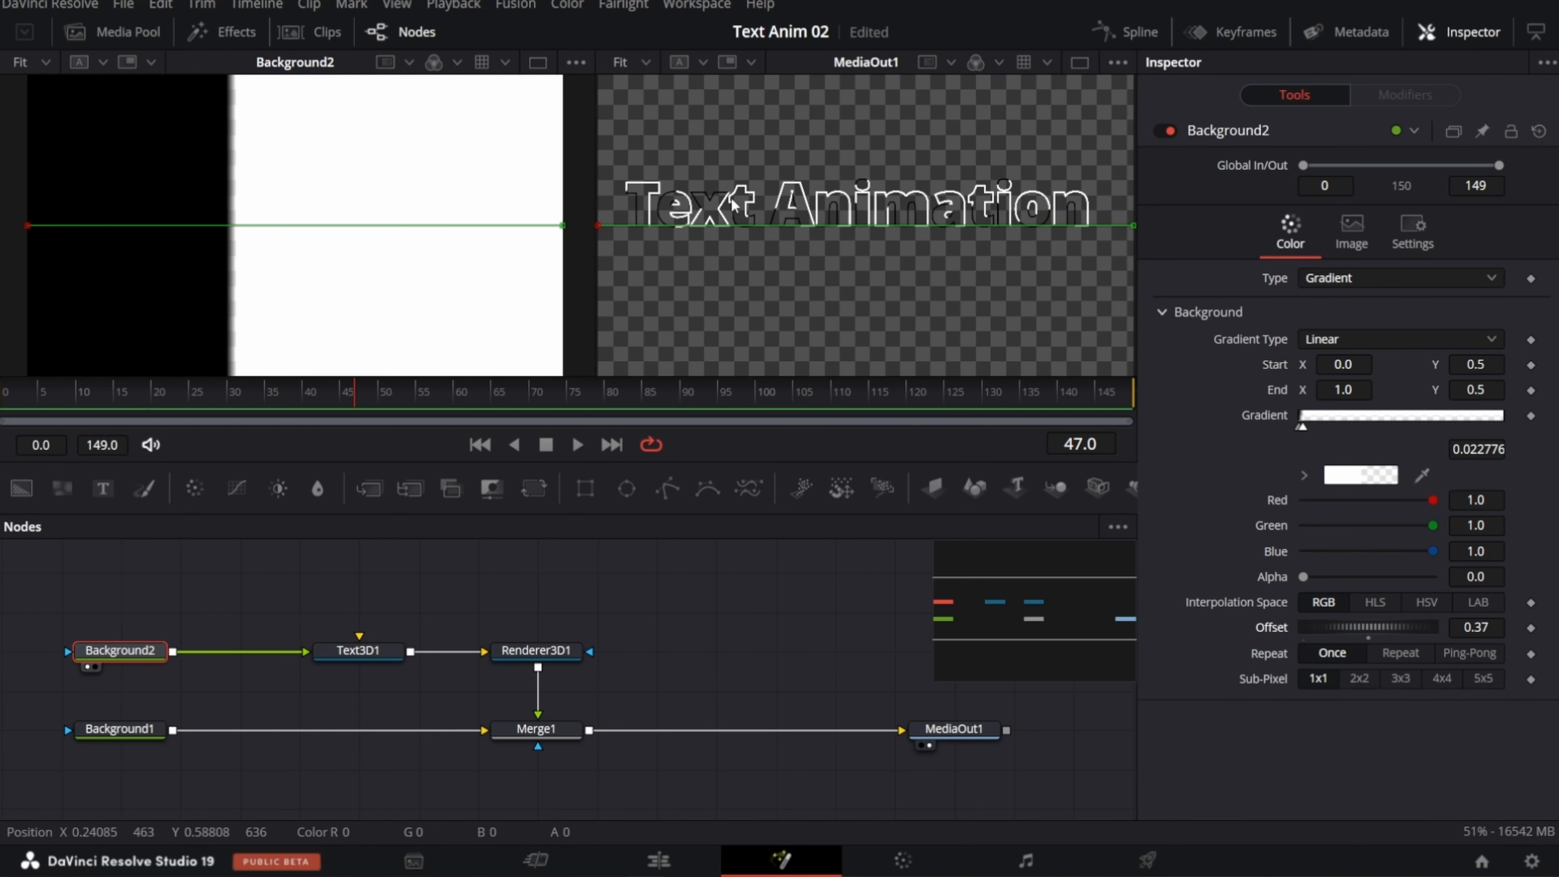
scroll(732, 204, up, 3)
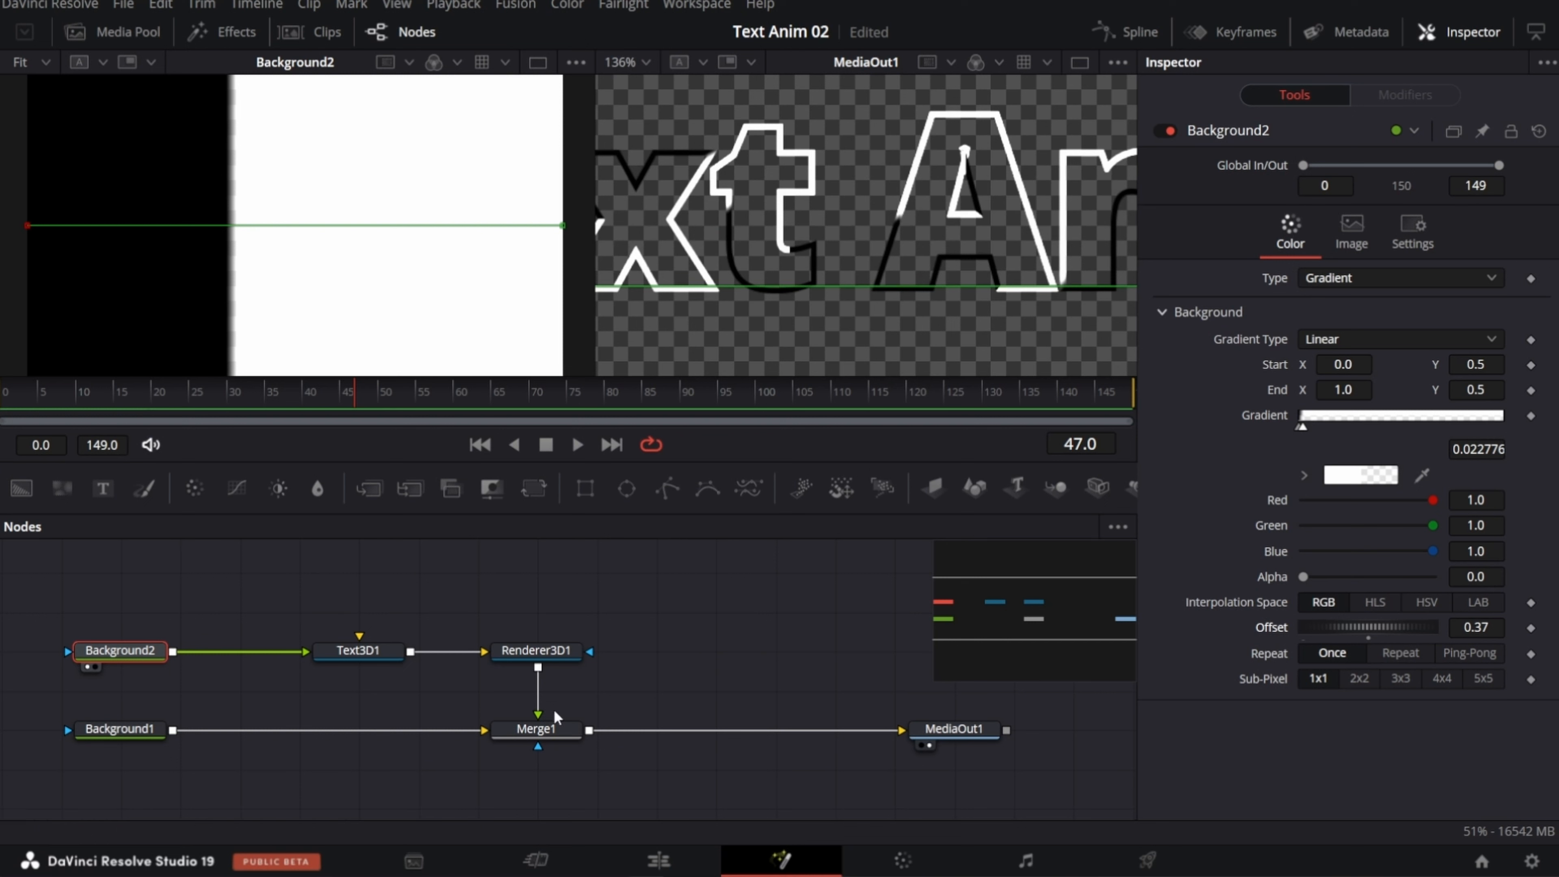
Step: Set the alpha of the Text3D1 bevel material to 0.0
click(355, 660)
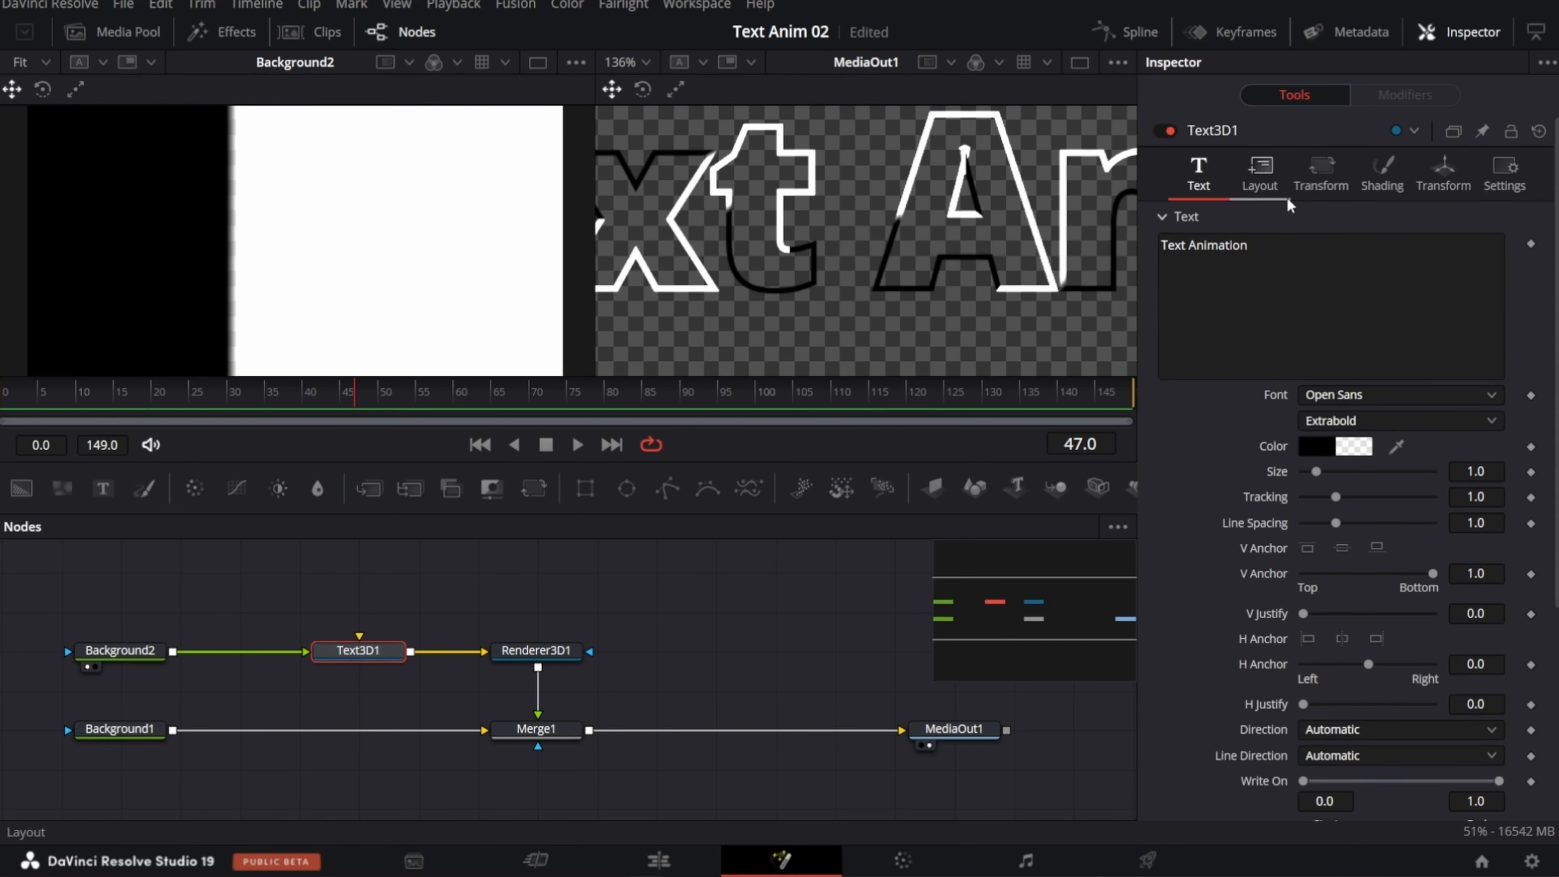
click(1382, 172)
scroll(1289, 307, down, 5)
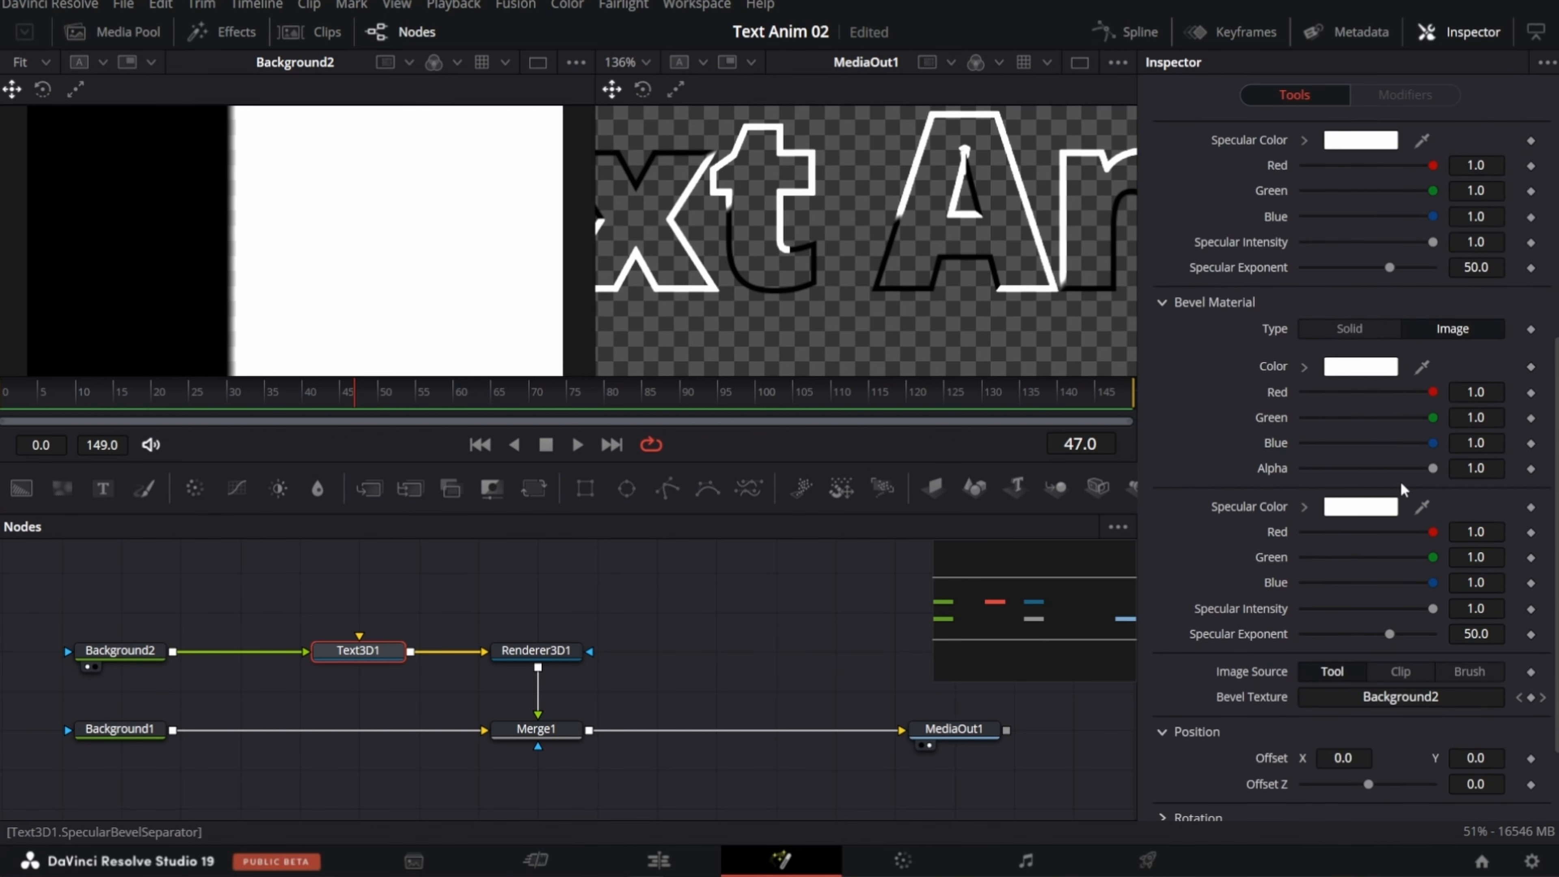
drag(1433, 468, 1277, 467)
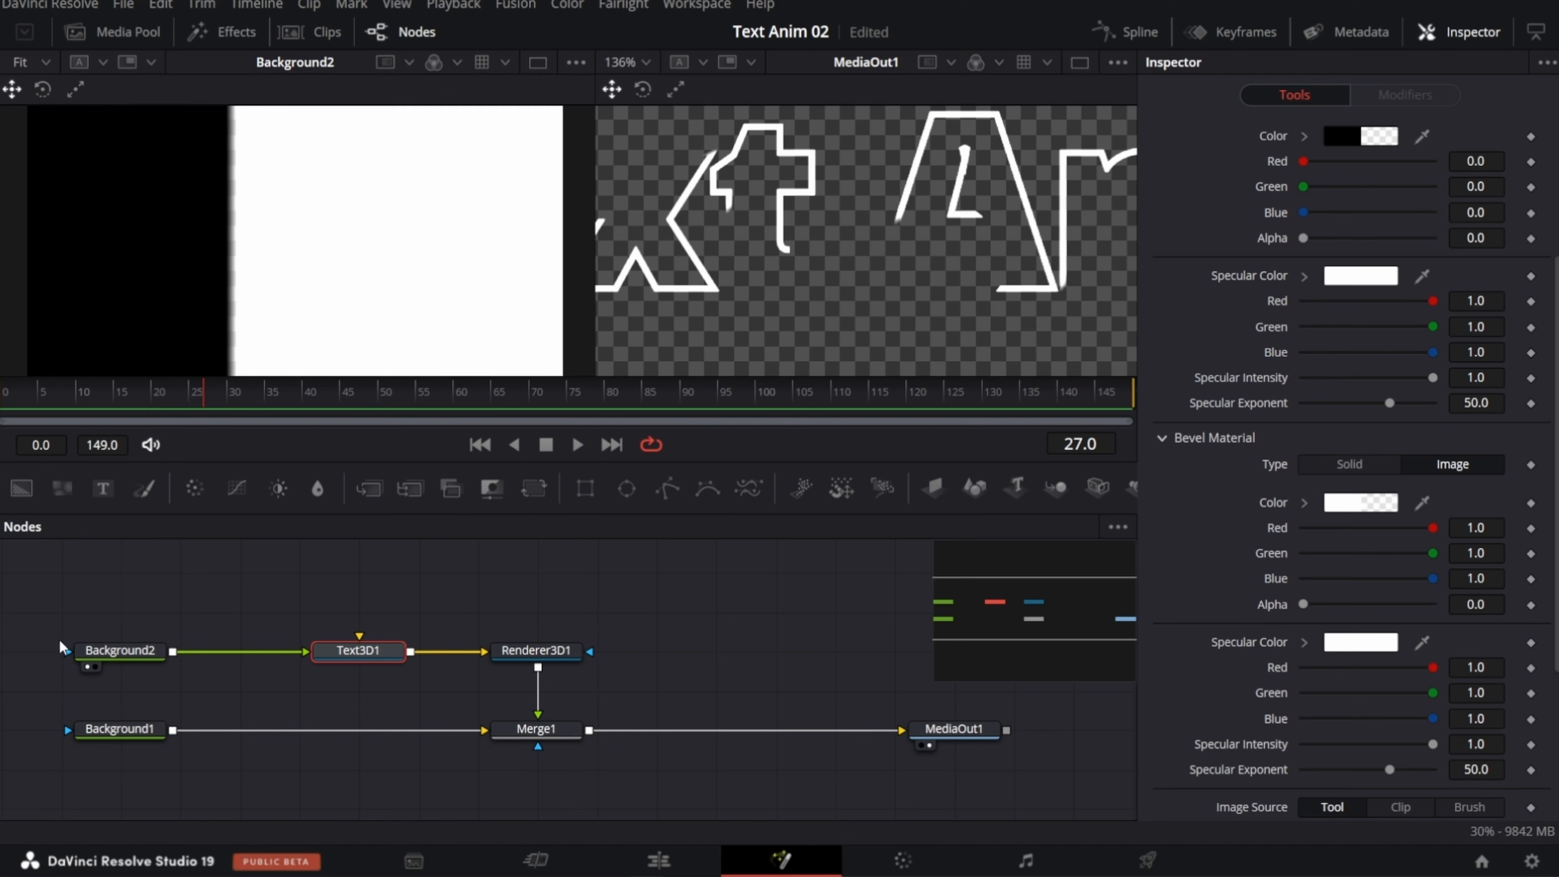
Step: Vary Background2's gradient offset to watch the outline draw on, with the full text fitted in the MediaOut1 viewer
click(68, 648)
drag(1335, 629, 1160, 615)
click(642, 63)
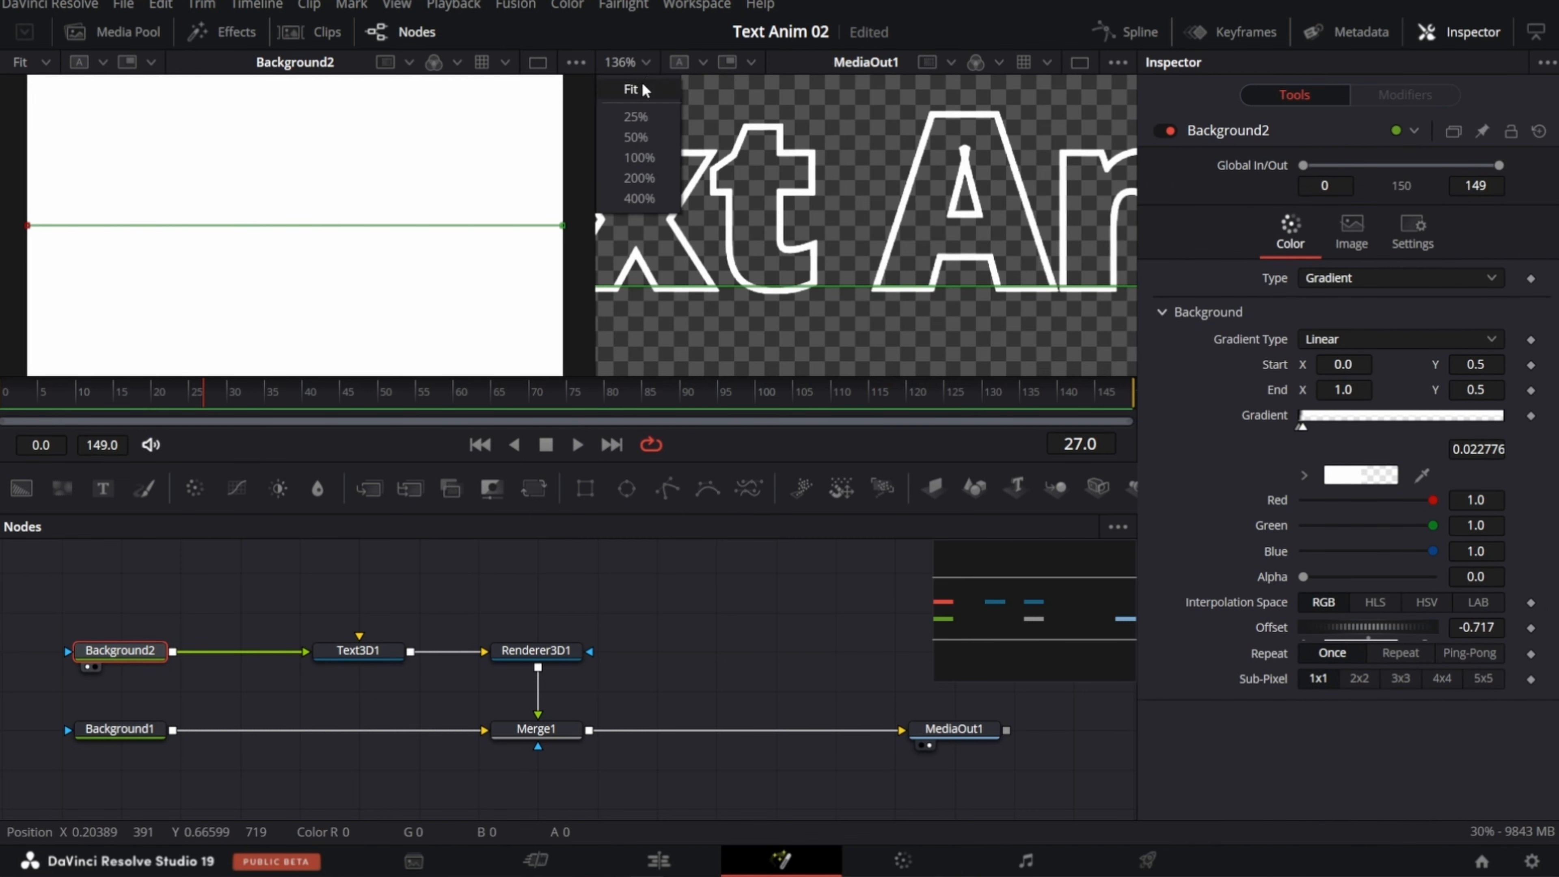
click(644, 90)
drag(1326, 632, 1424, 637)
Step: Reverse Background2's gradient direction to start at X 1.0, Y 0.5 and end at X 0.0, Y 0.5, and test its offset
drag(560, 228, 222, 289)
drag(27, 225, 501, 185)
drag(223, 291, 27, 192)
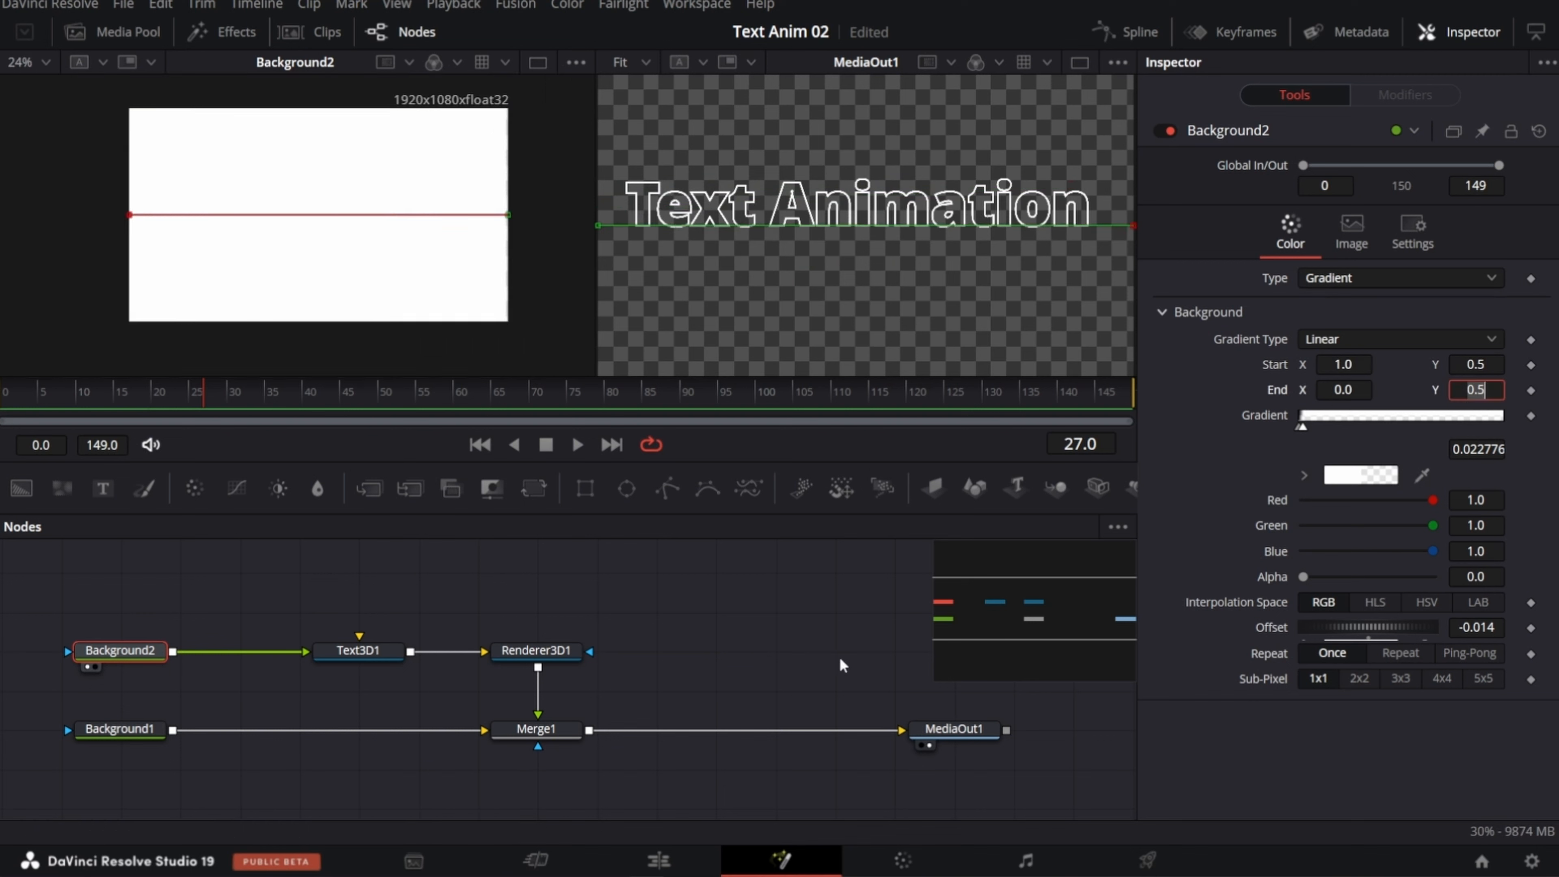
drag(1307, 634, 1391, 629)
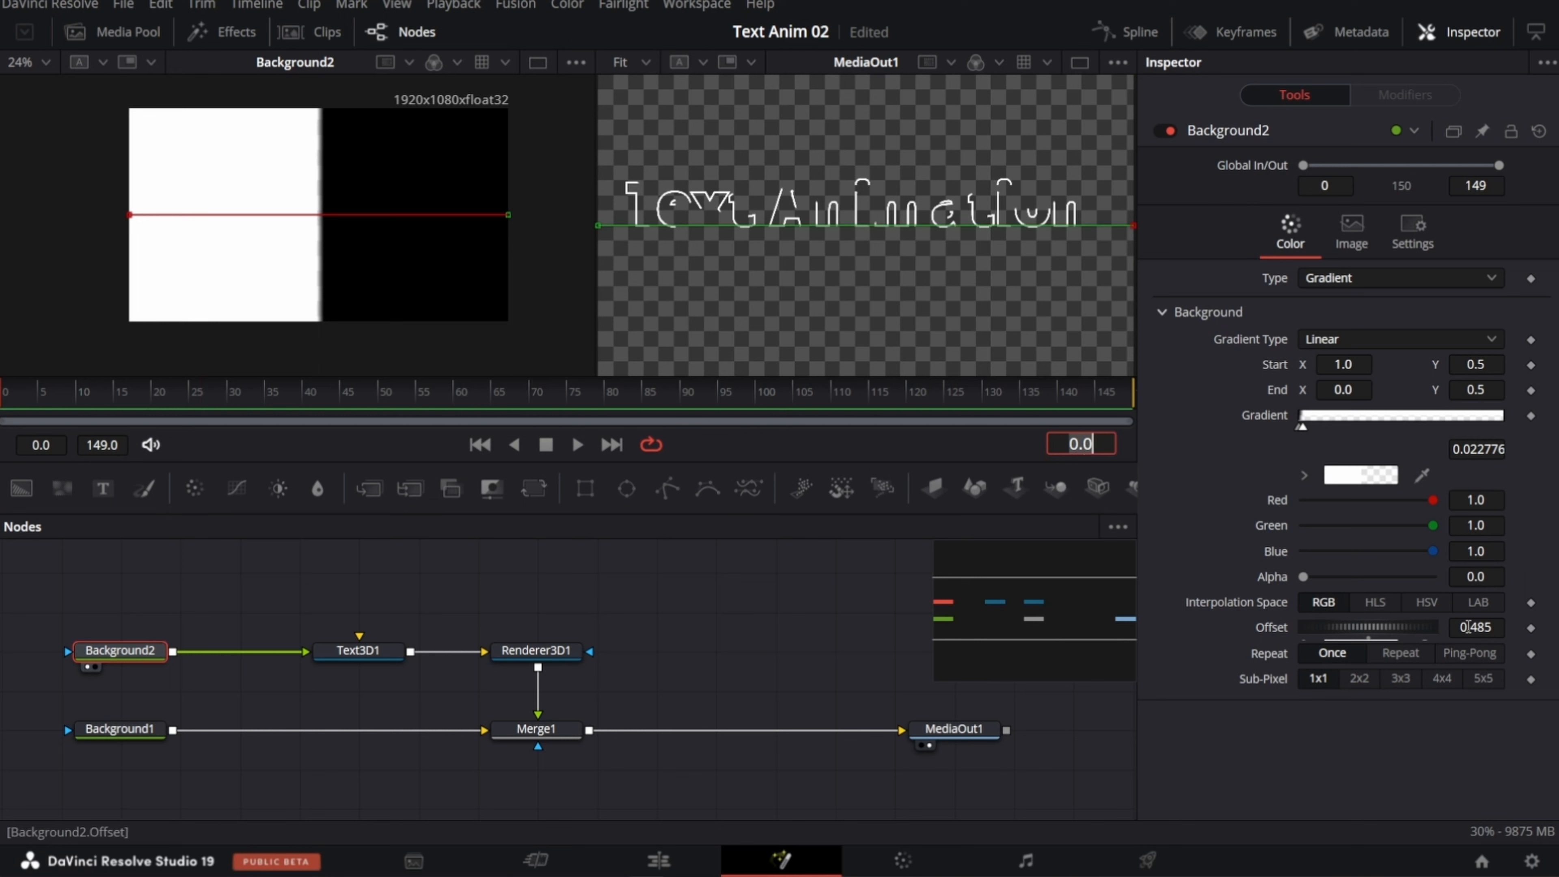
Step: Set Background2's gradient offset to 1.0 and keyframe it at frame 0
click(1470, 627)
text(1)
key(Tab)
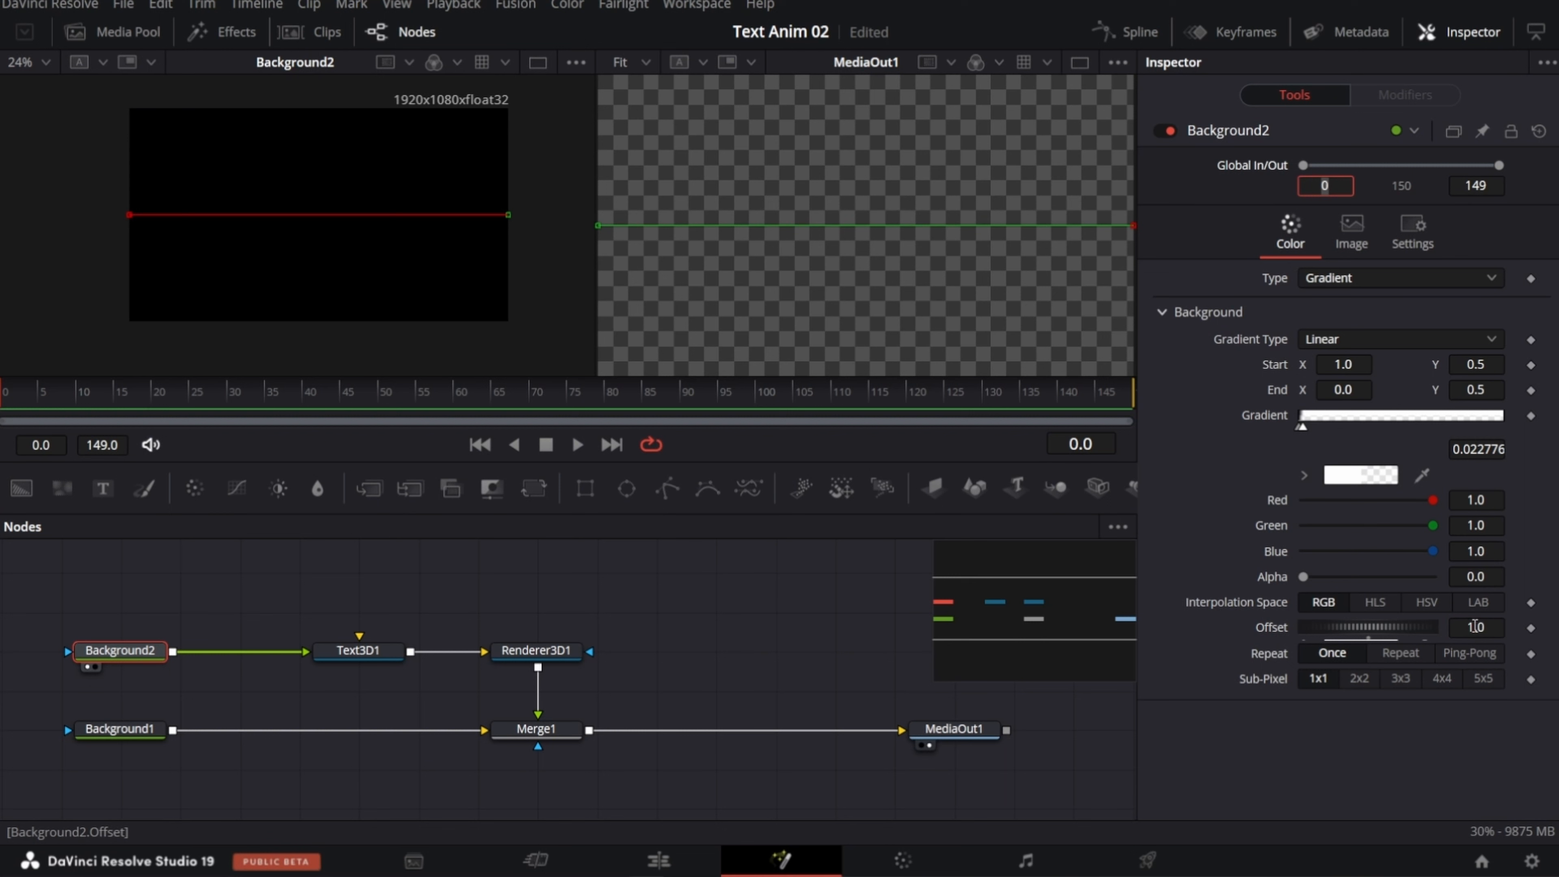
click(1531, 627)
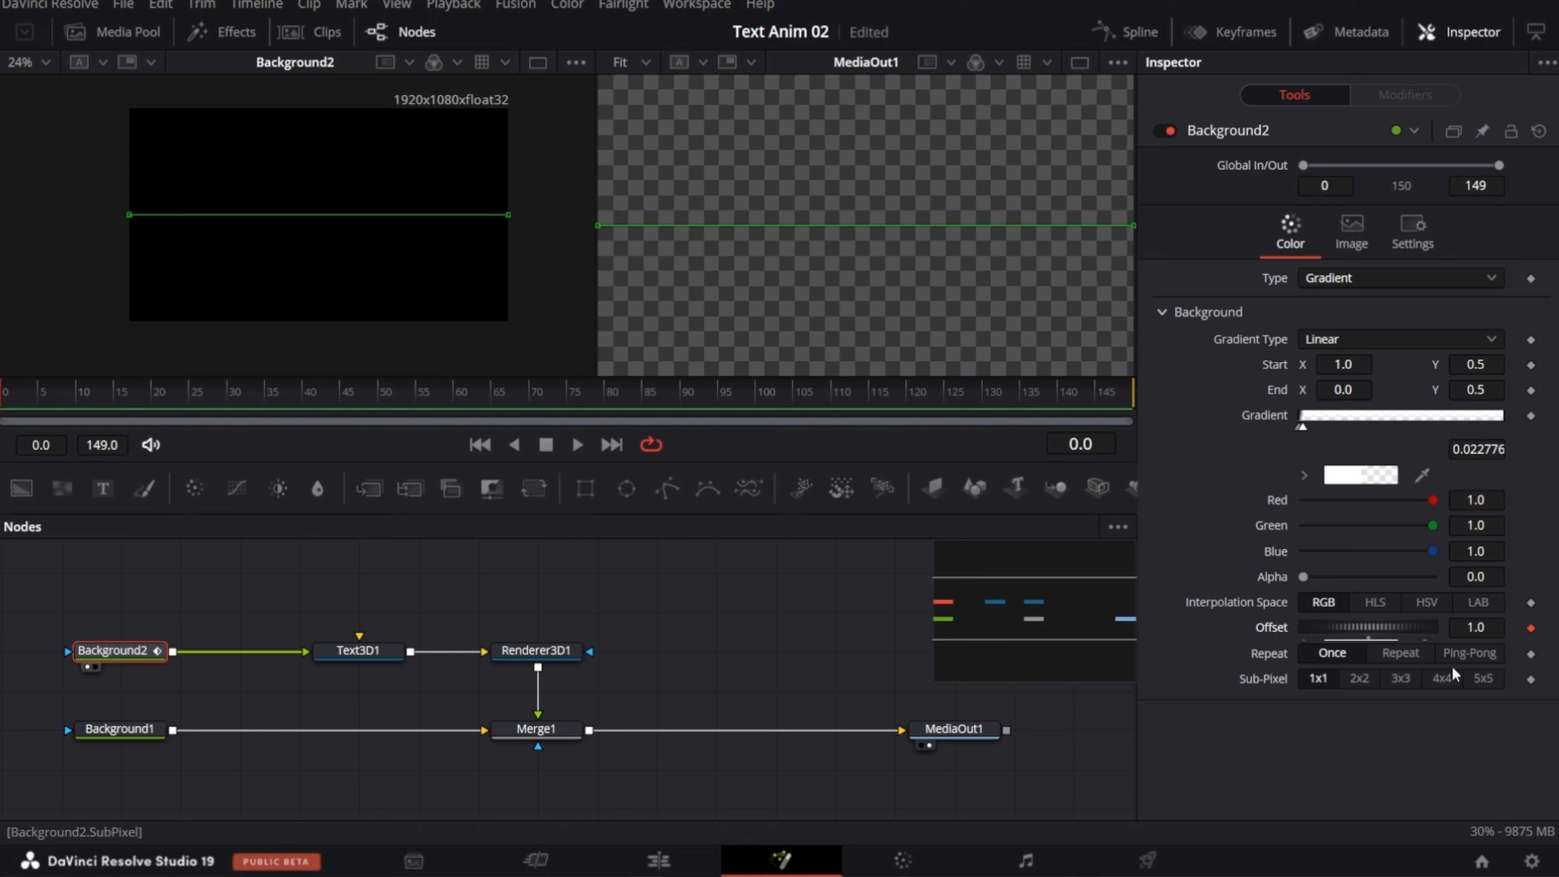
Step: Keyframe Background2's gradient offset at 0.0 on frame 15
click(1103, 444)
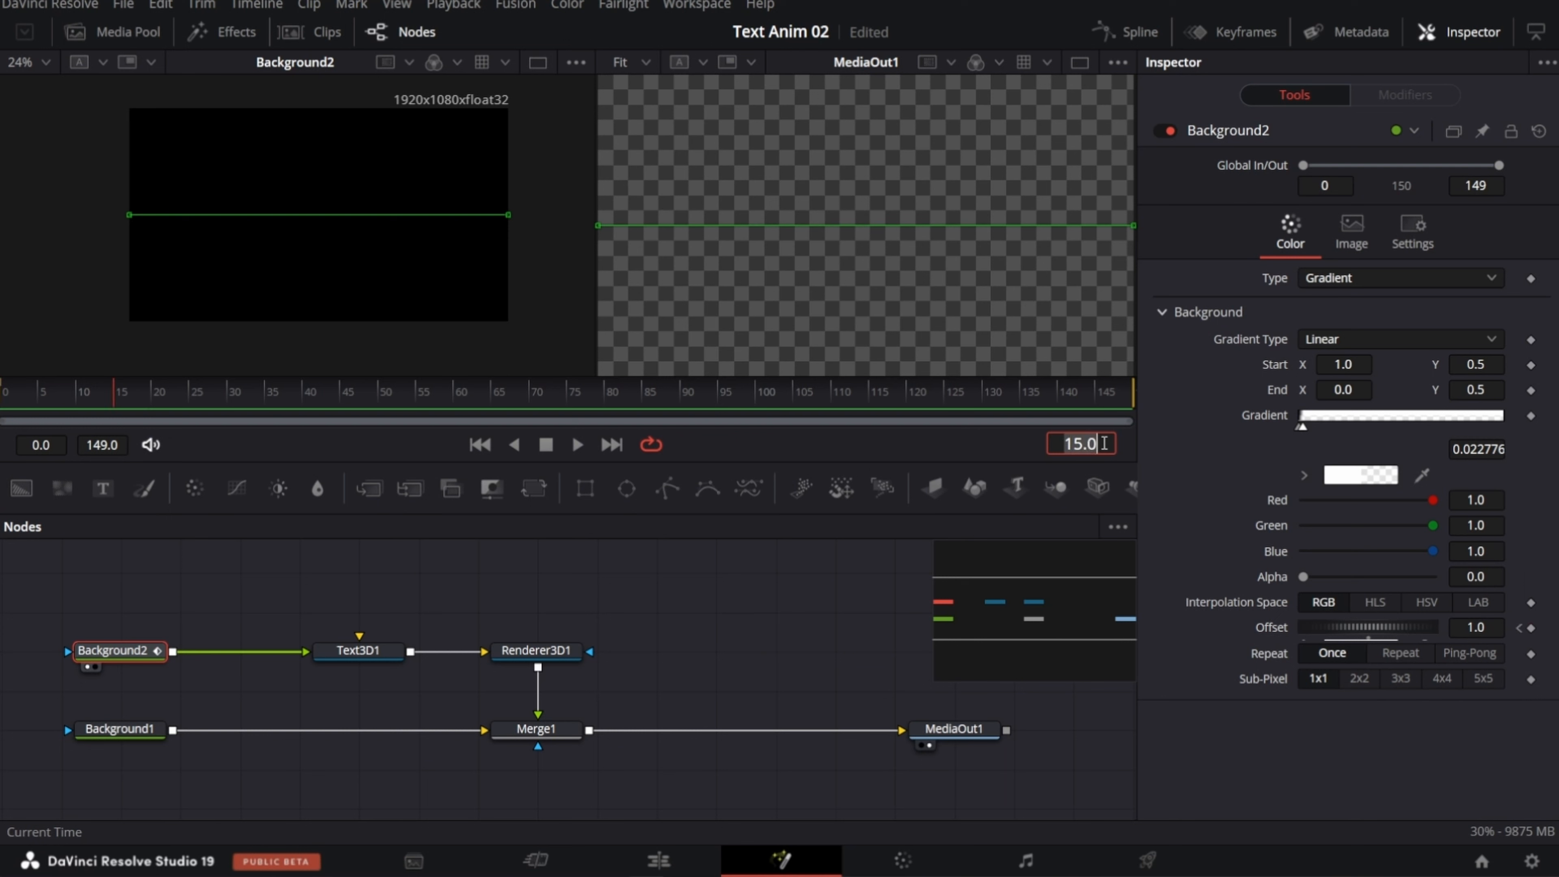
click(1474, 626)
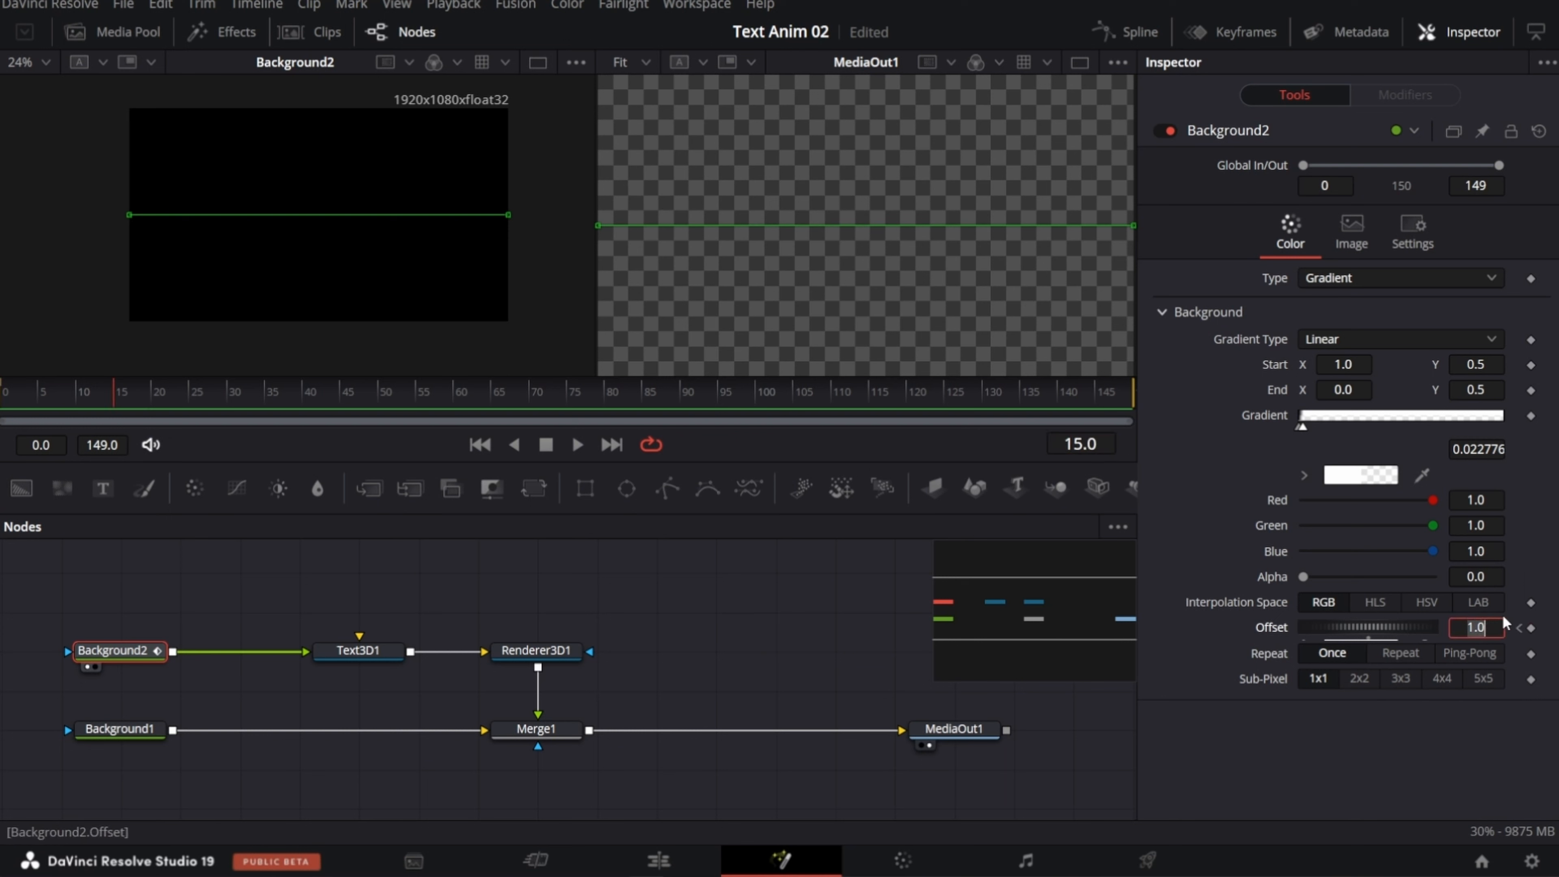
key(Tab)
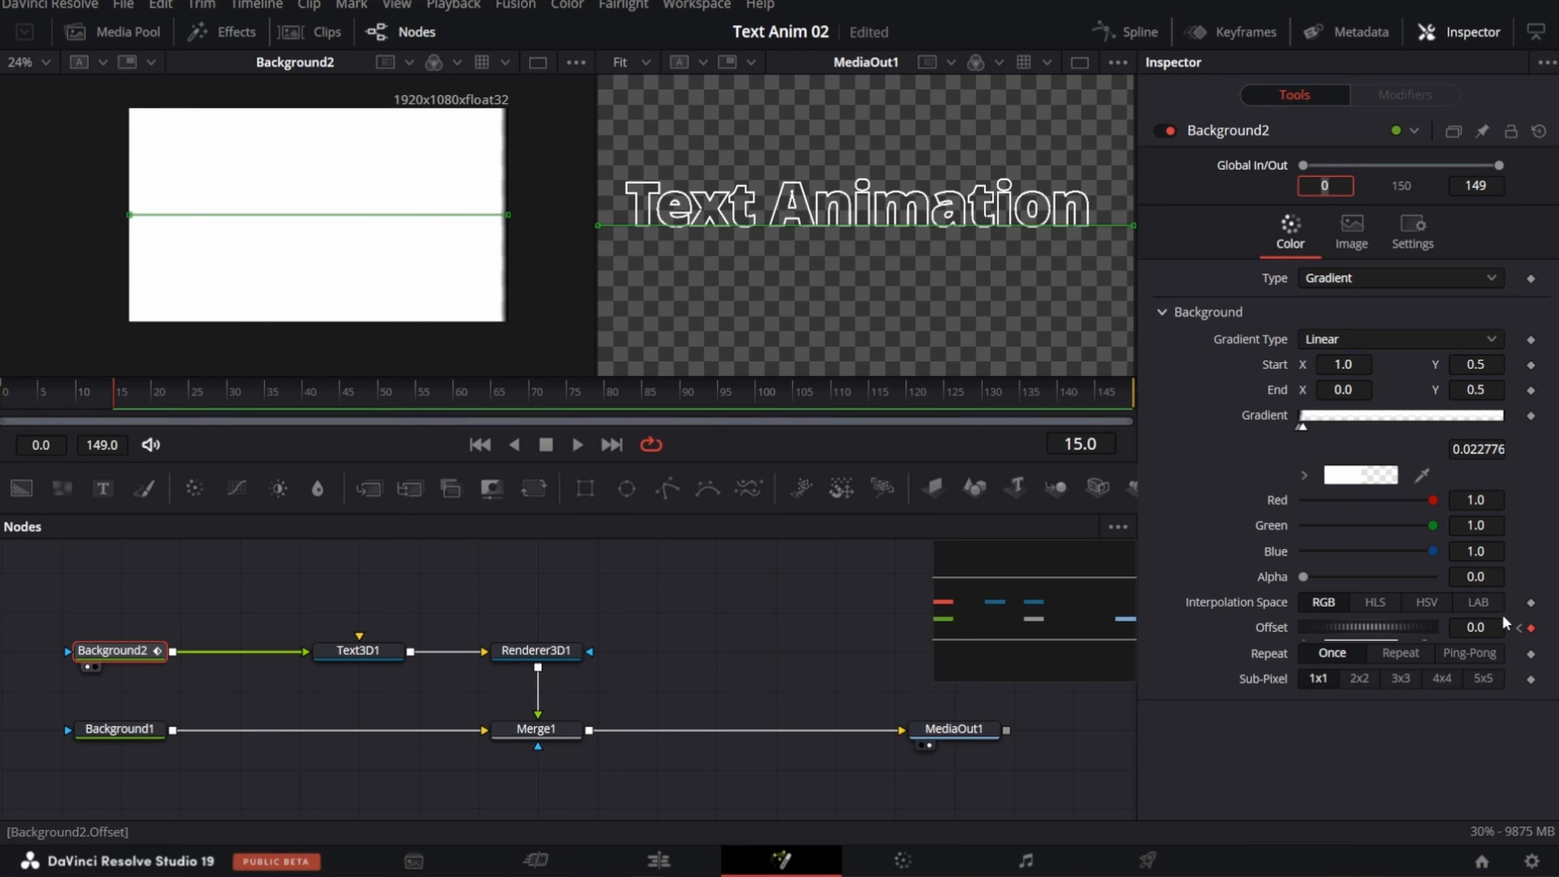
Step: Play back the outline reveal from the start and examine it frame by frame between the two offset keyframes
click(5, 401)
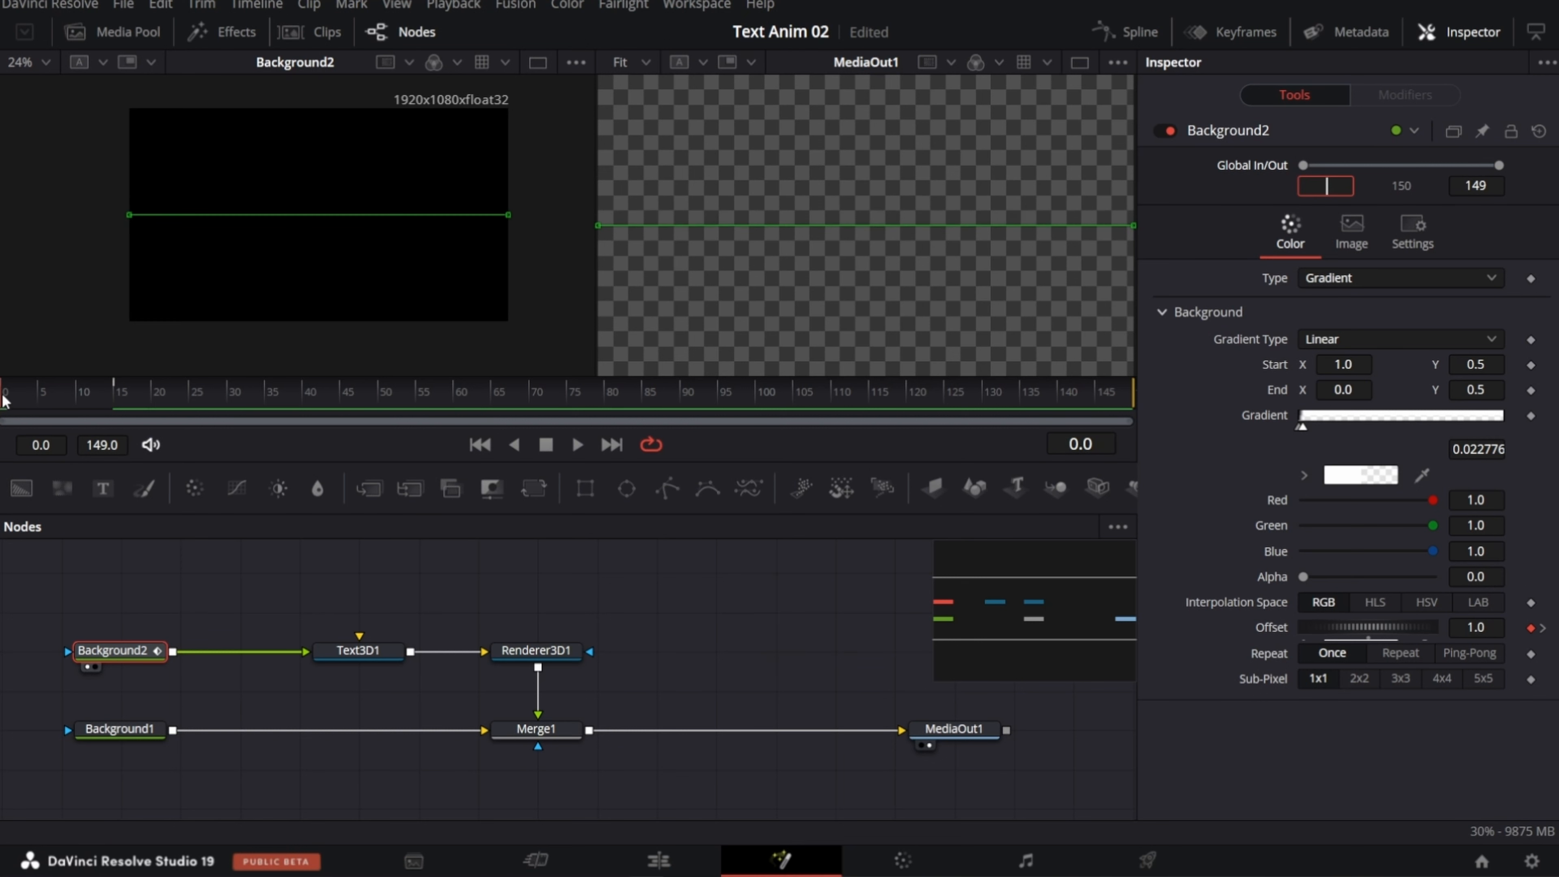
key(space)
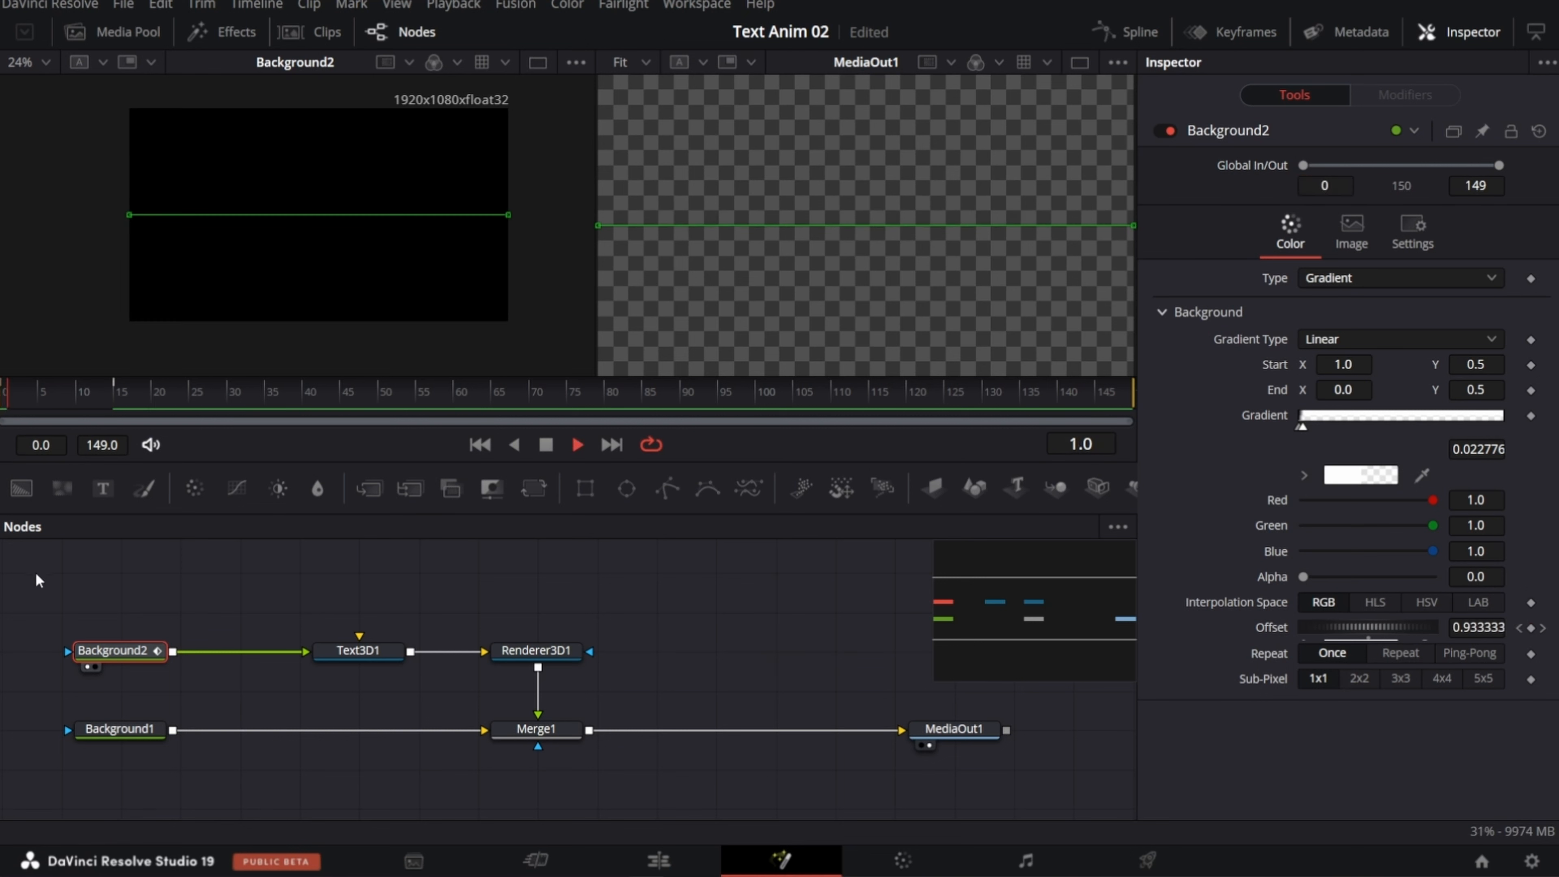
click(9, 400)
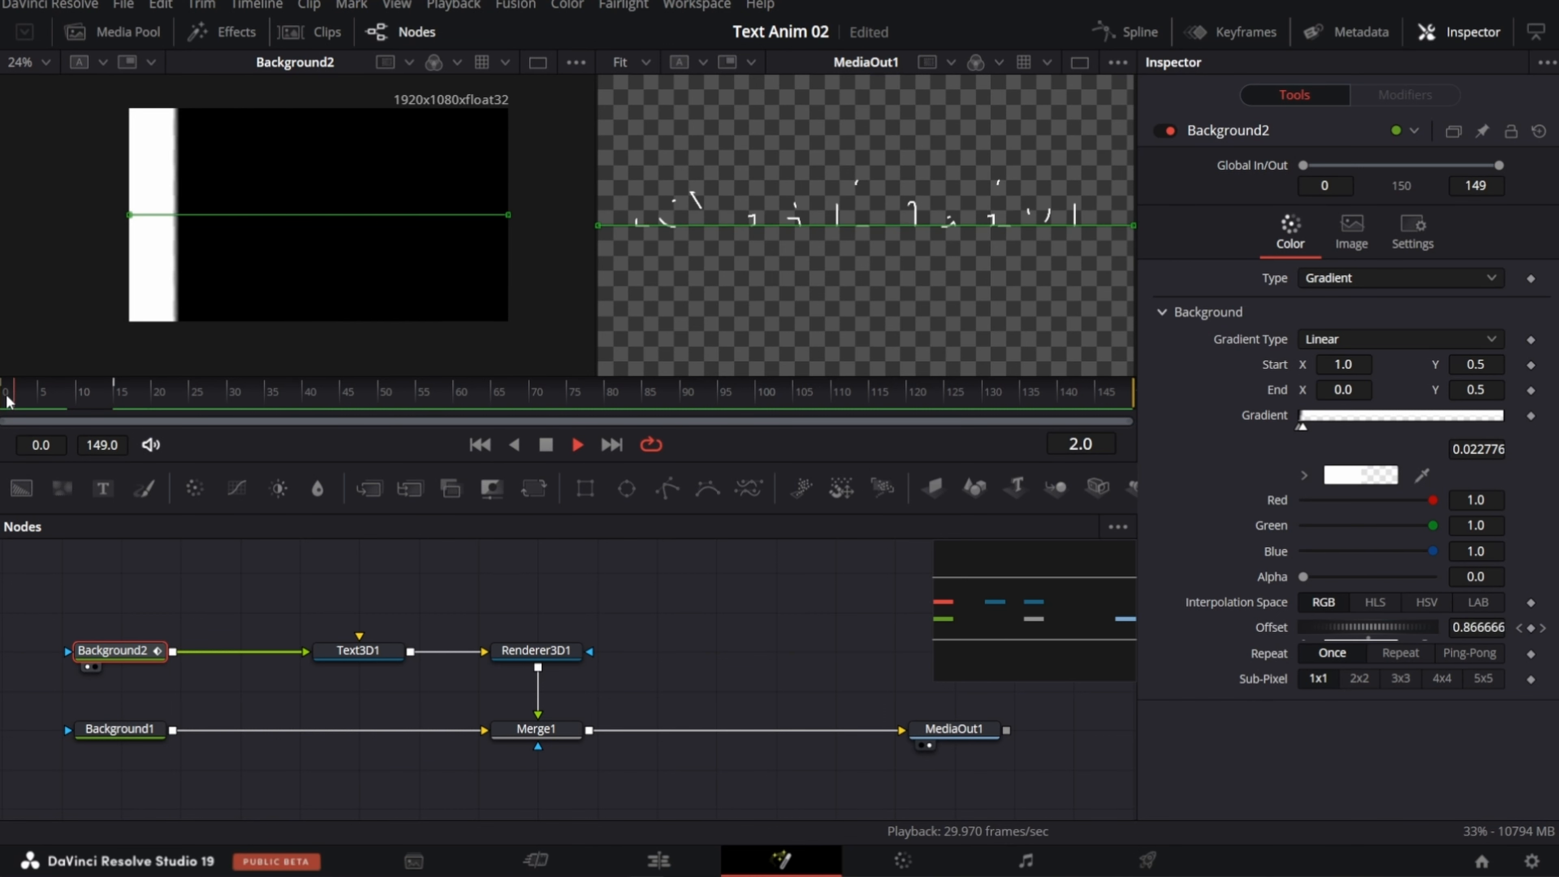
click(8, 400)
key(space)
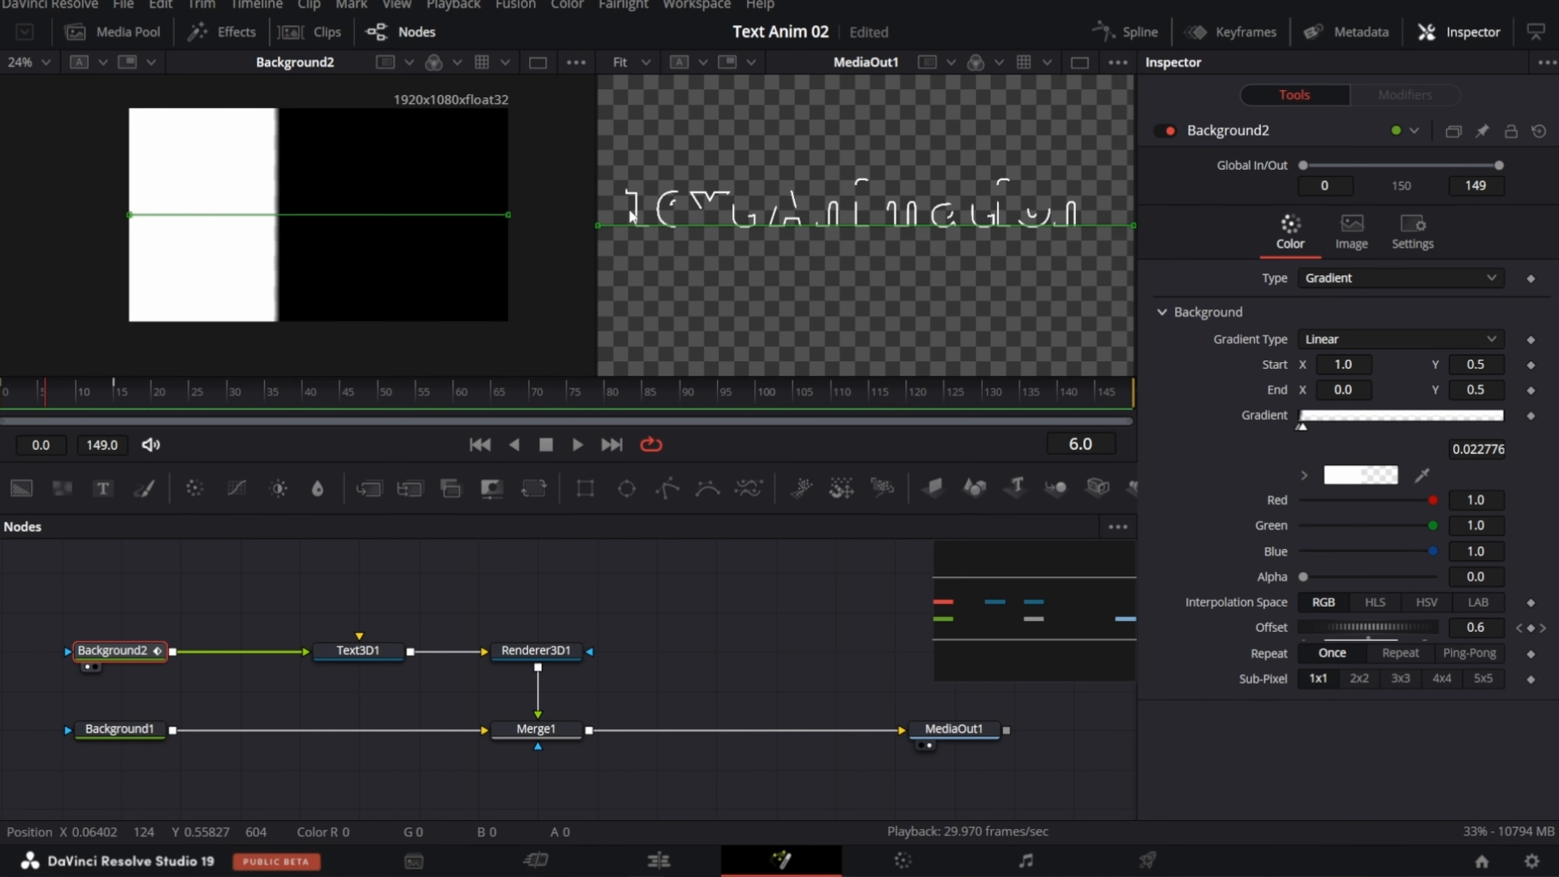
click(27, 401)
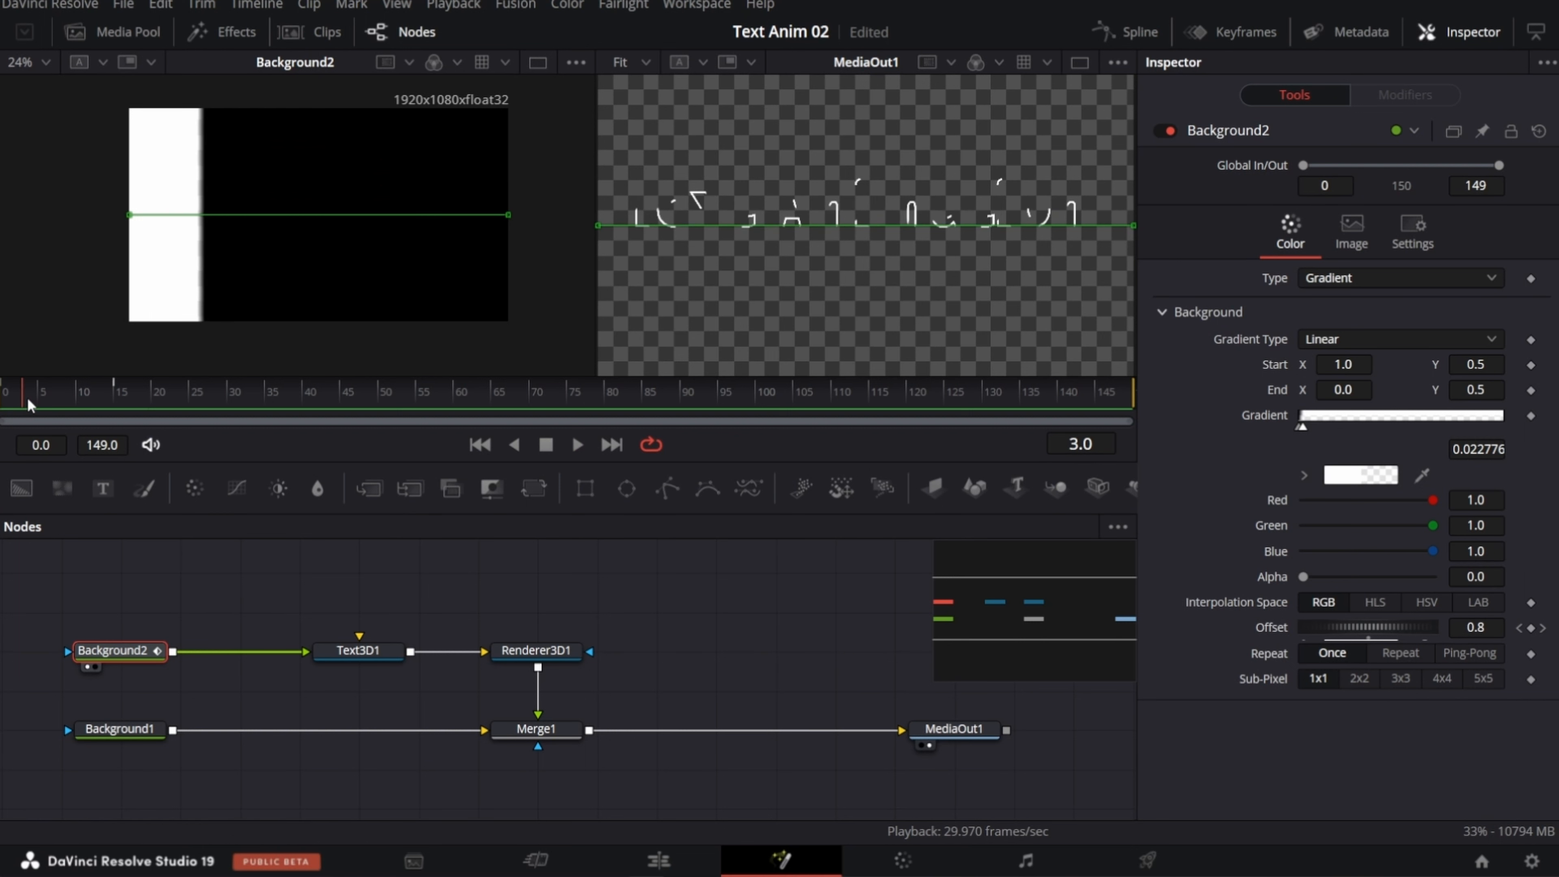
key(Right)
key(Right)
key(Right)
key(Right)
key(Right)
key(Right)
key(Right)
key(Right)
key(Right)
key(Right)
key(Right)
key(Right)
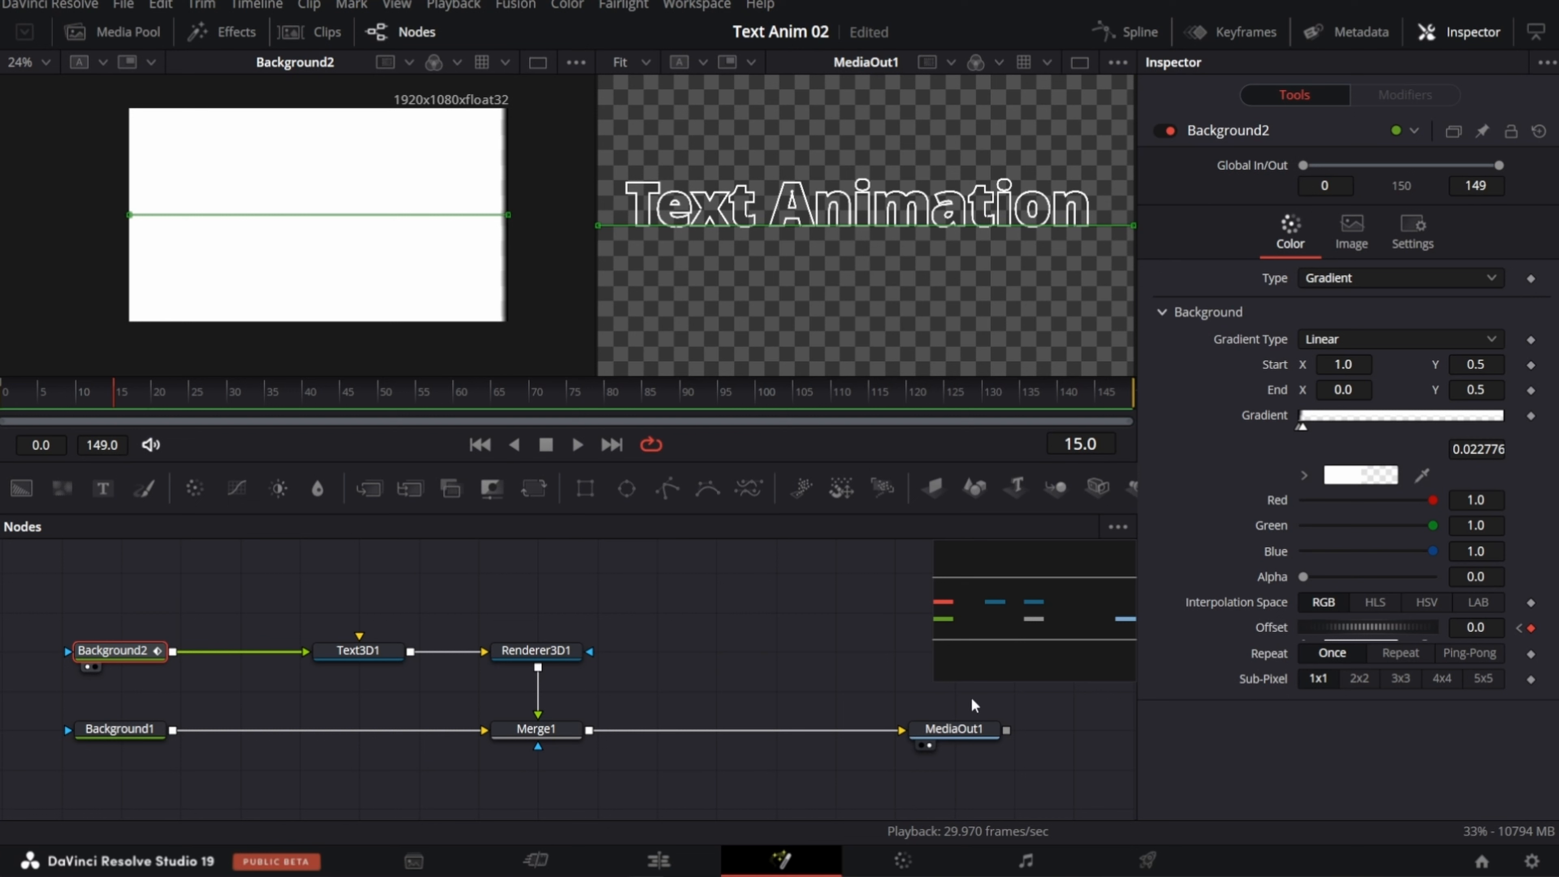
Step: Display the Background2 Offset curve in the Spline editor and fit it to the graph
click(1134, 33)
drag(226, 611, 99, 590)
click(341, 605)
click(1043, 528)
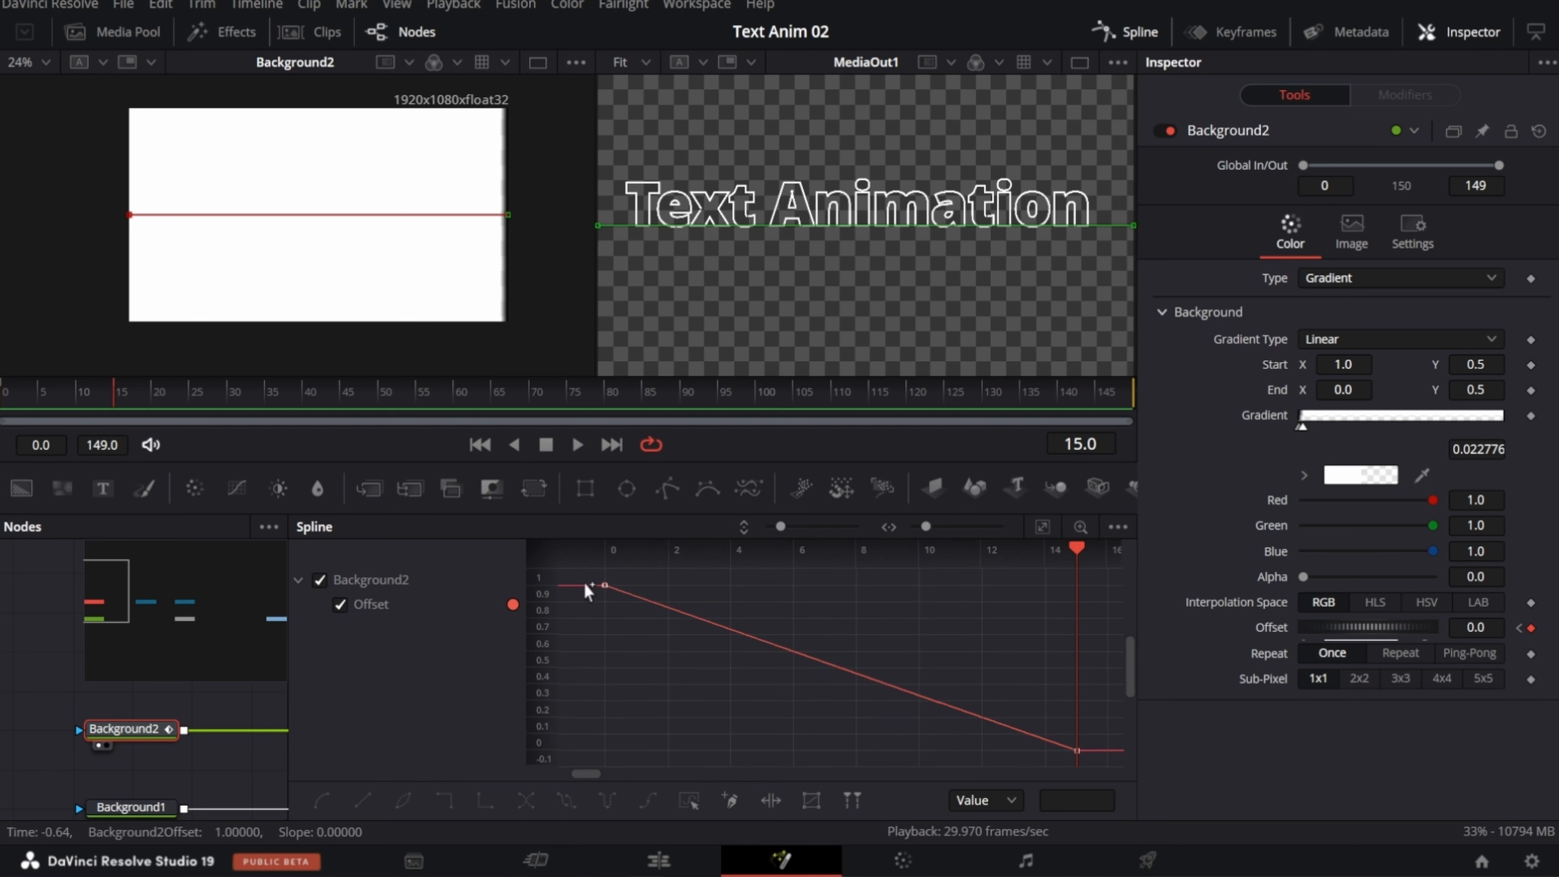
Step: Select both Offset keyframes and set the curve to Loop, checking how it repeats
drag(585, 575, 1090, 762)
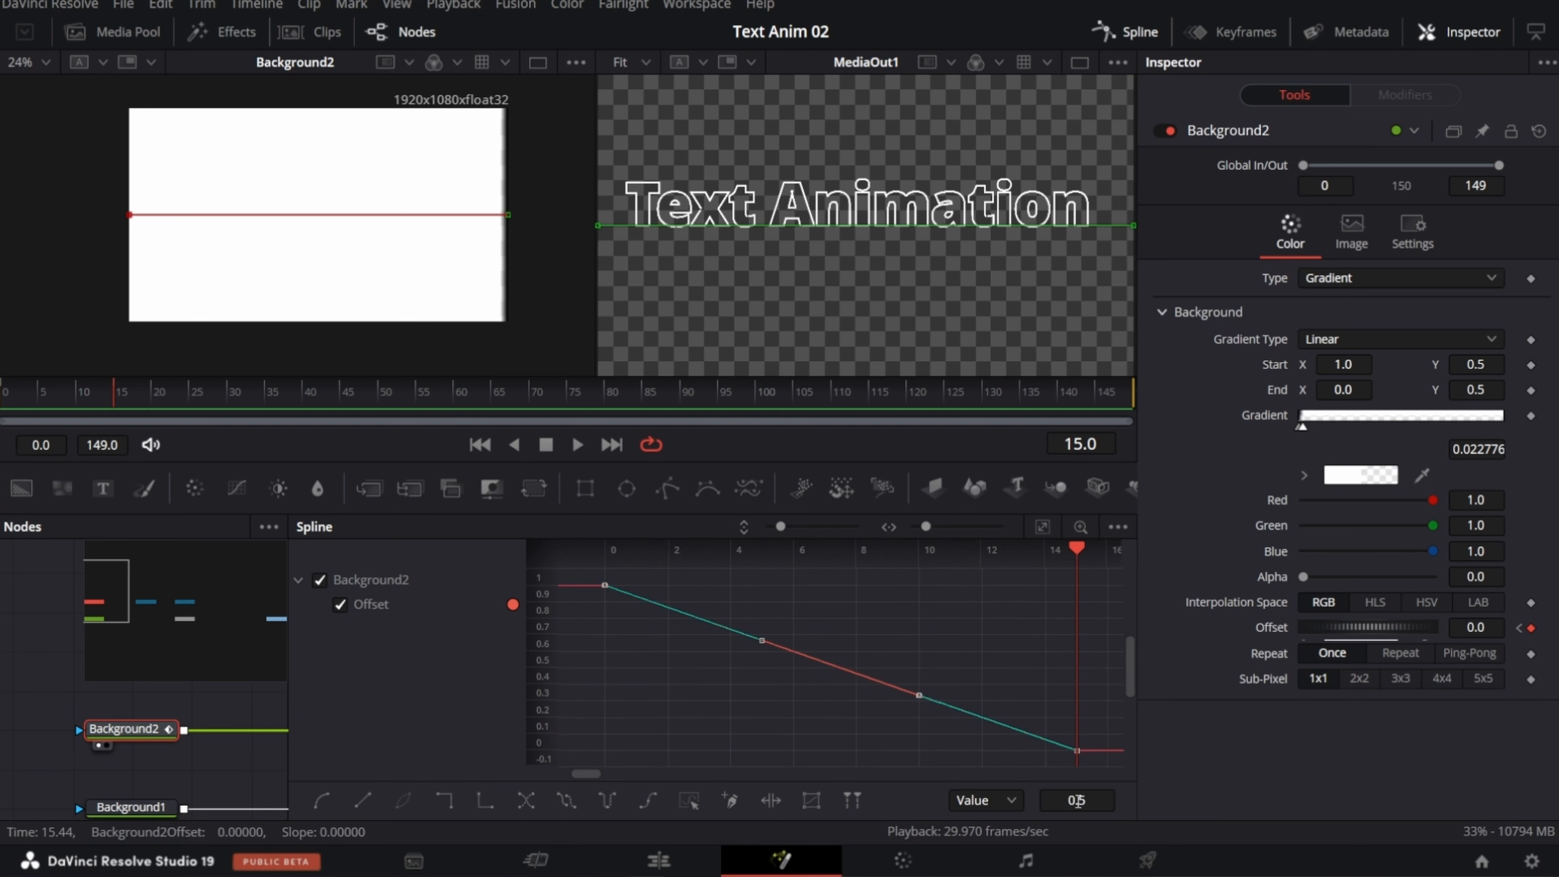
right_click(850, 632)
mouse_move(970, 425)
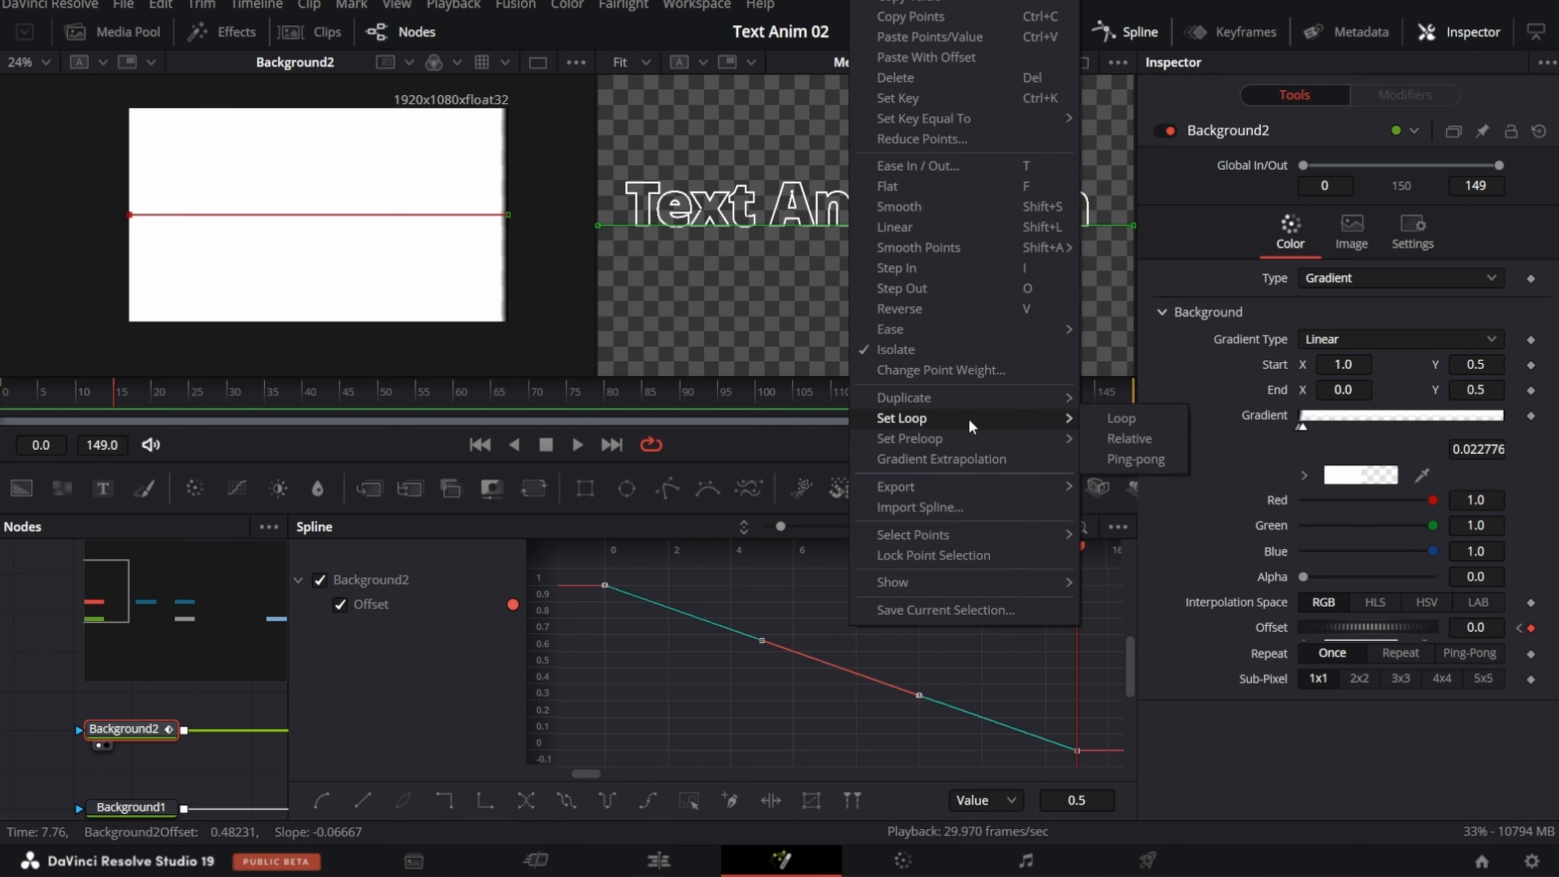
click(1131, 419)
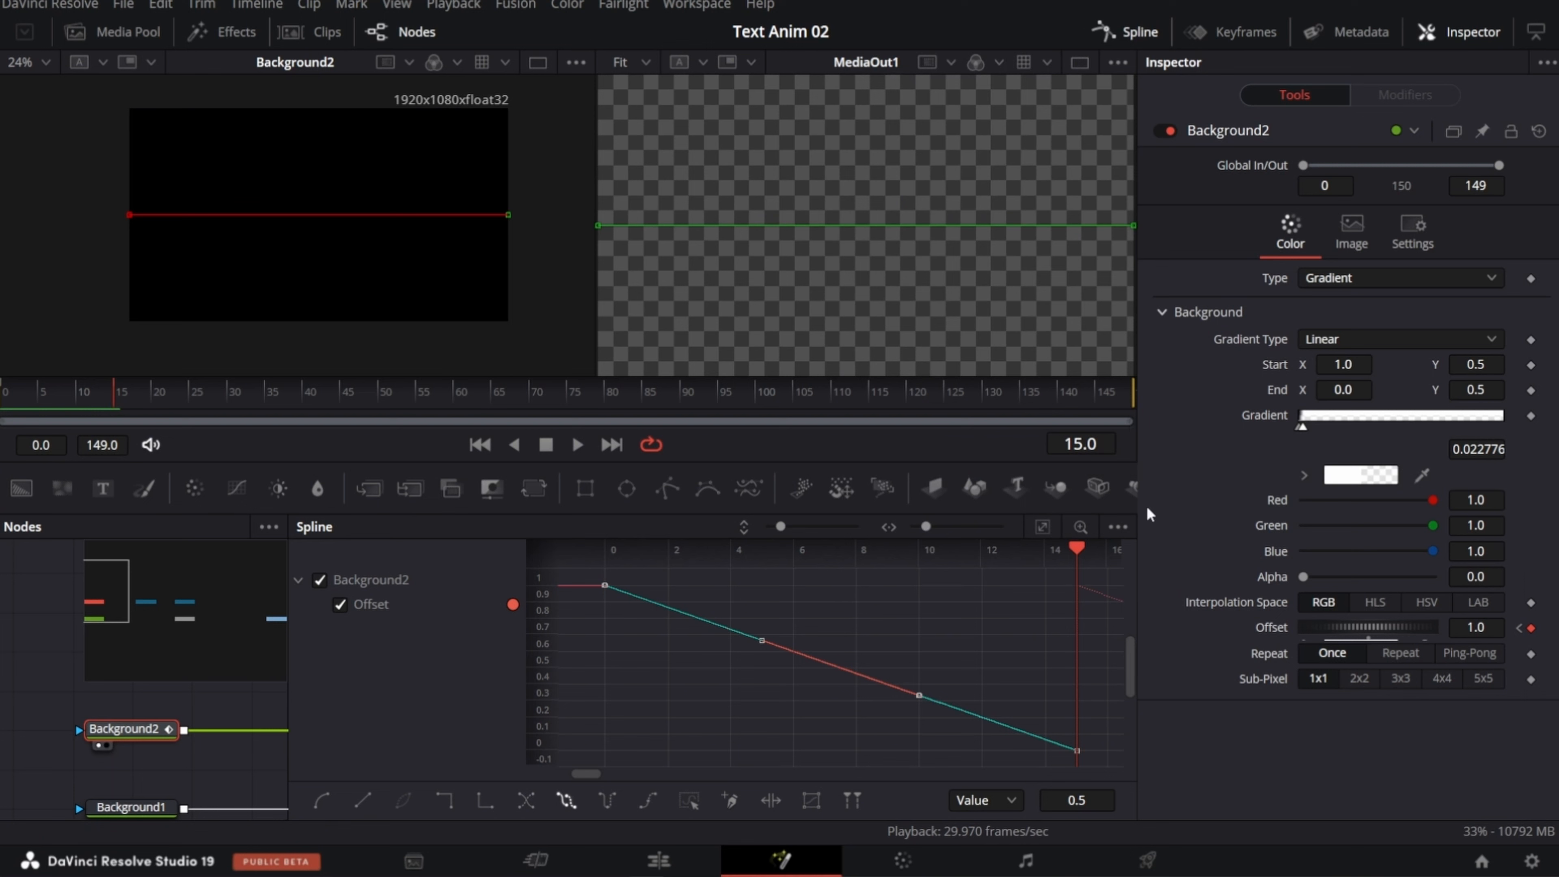
drag(593, 775, 706, 788)
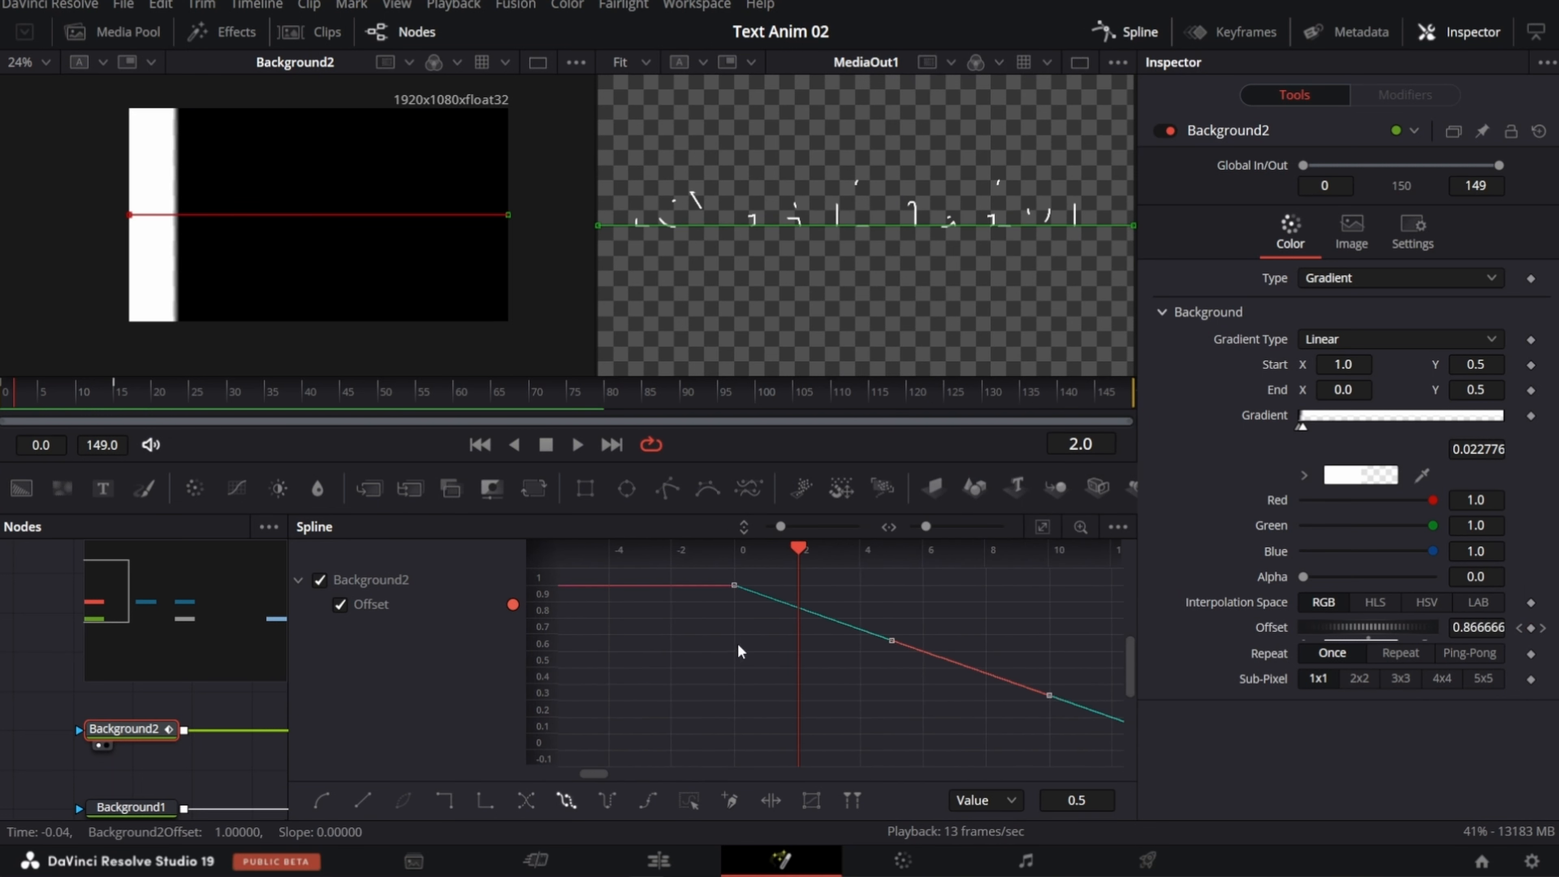
Step: Smooth the looping Offset curve, play back the animation, and close the Spline editor
click(1042, 529)
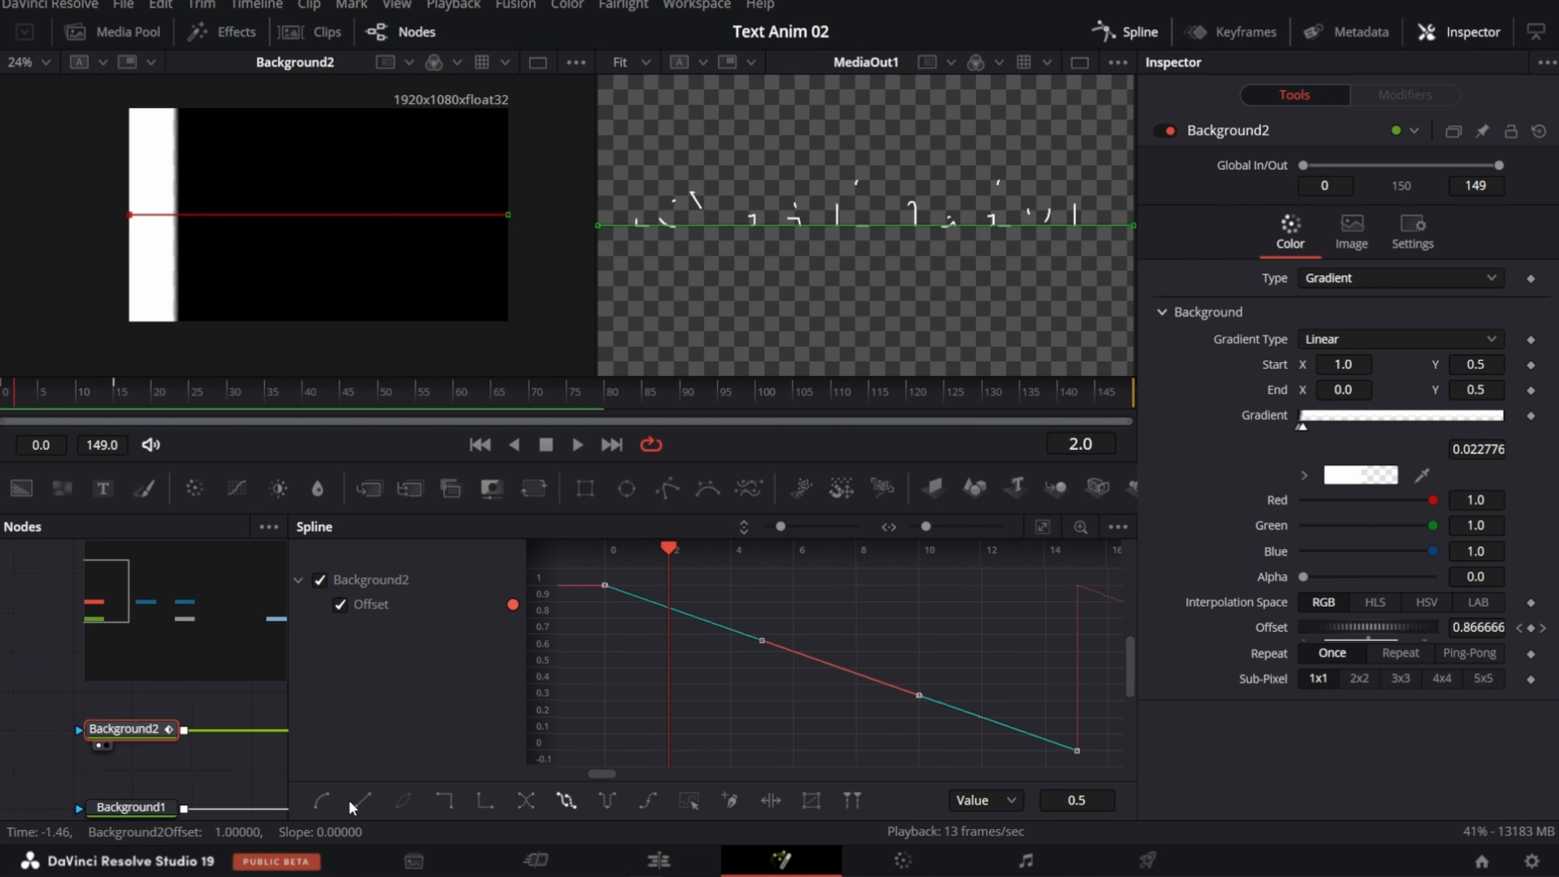
click(322, 801)
key(space)
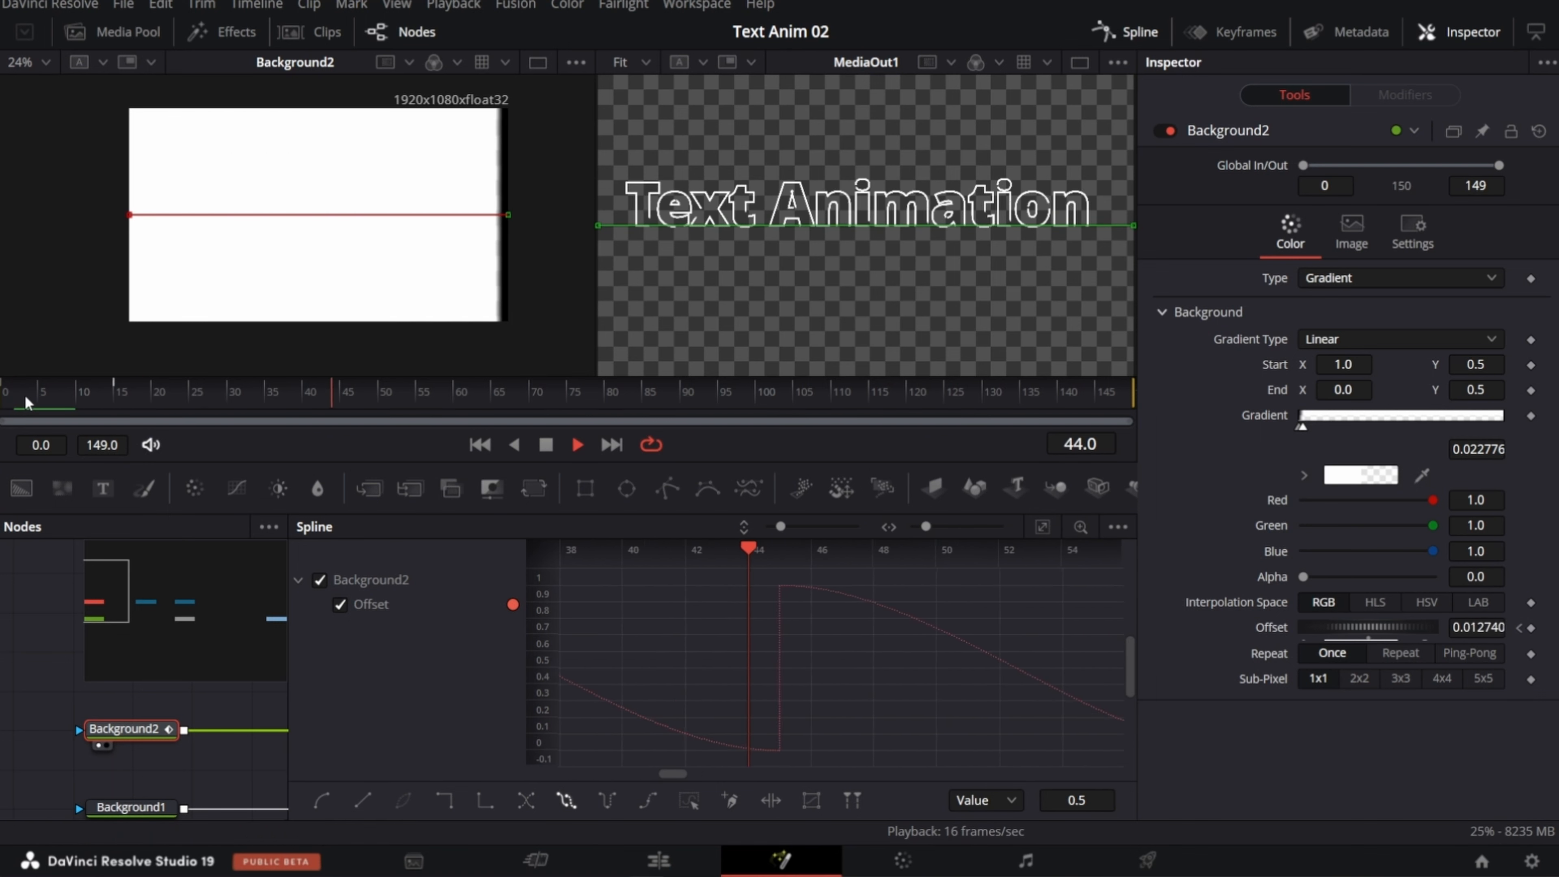
click(26, 398)
key(space)
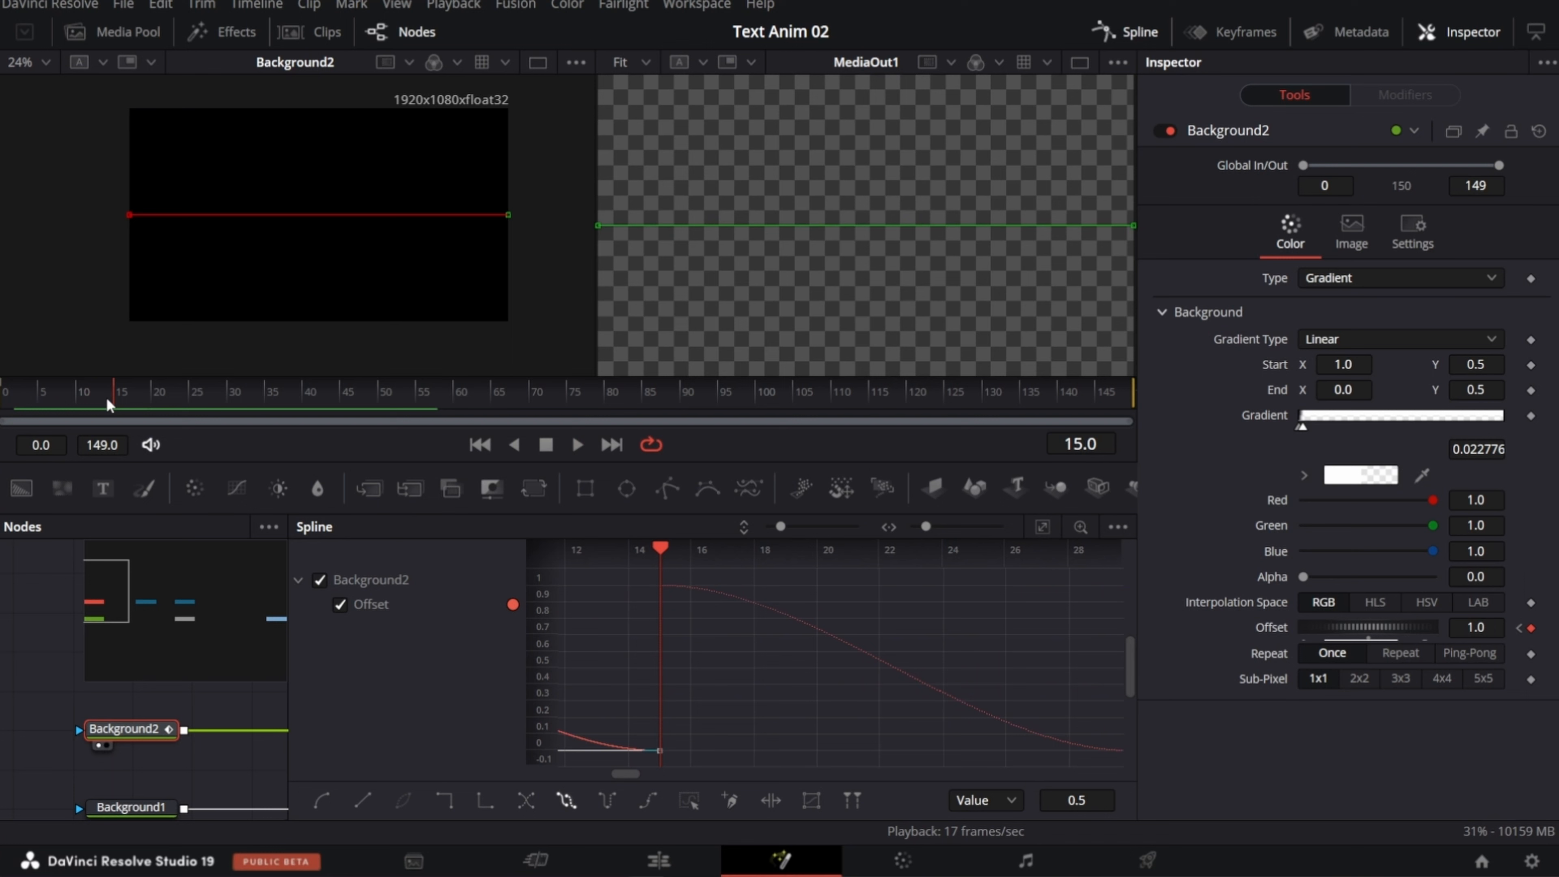
click(1133, 31)
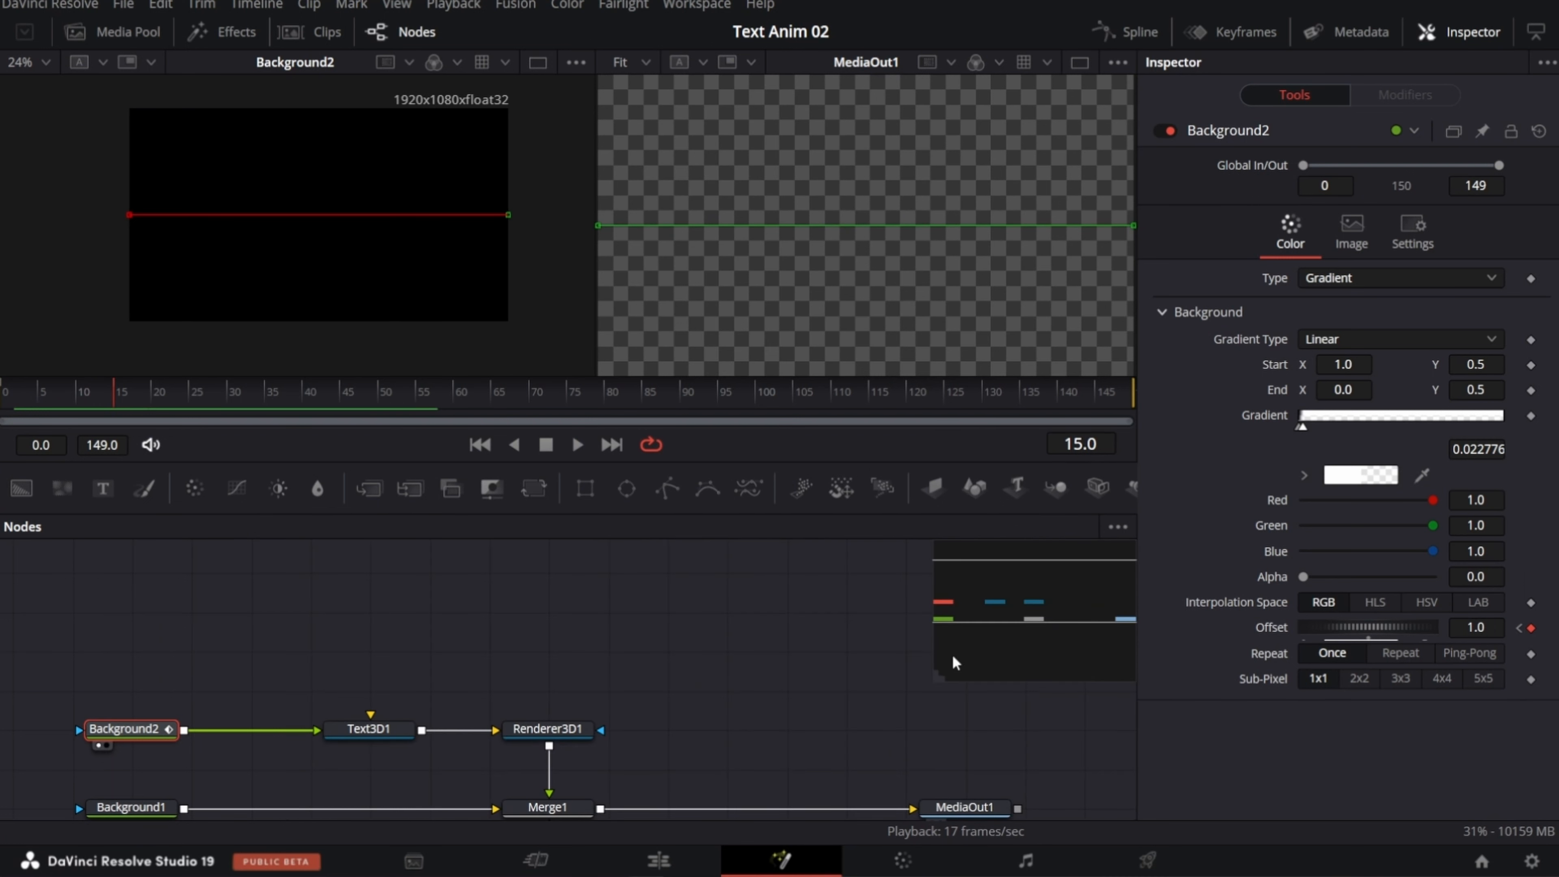
Step: Copy Text3D1 and paste it as an instance above the original node
drag(1005, 622, 1035, 600)
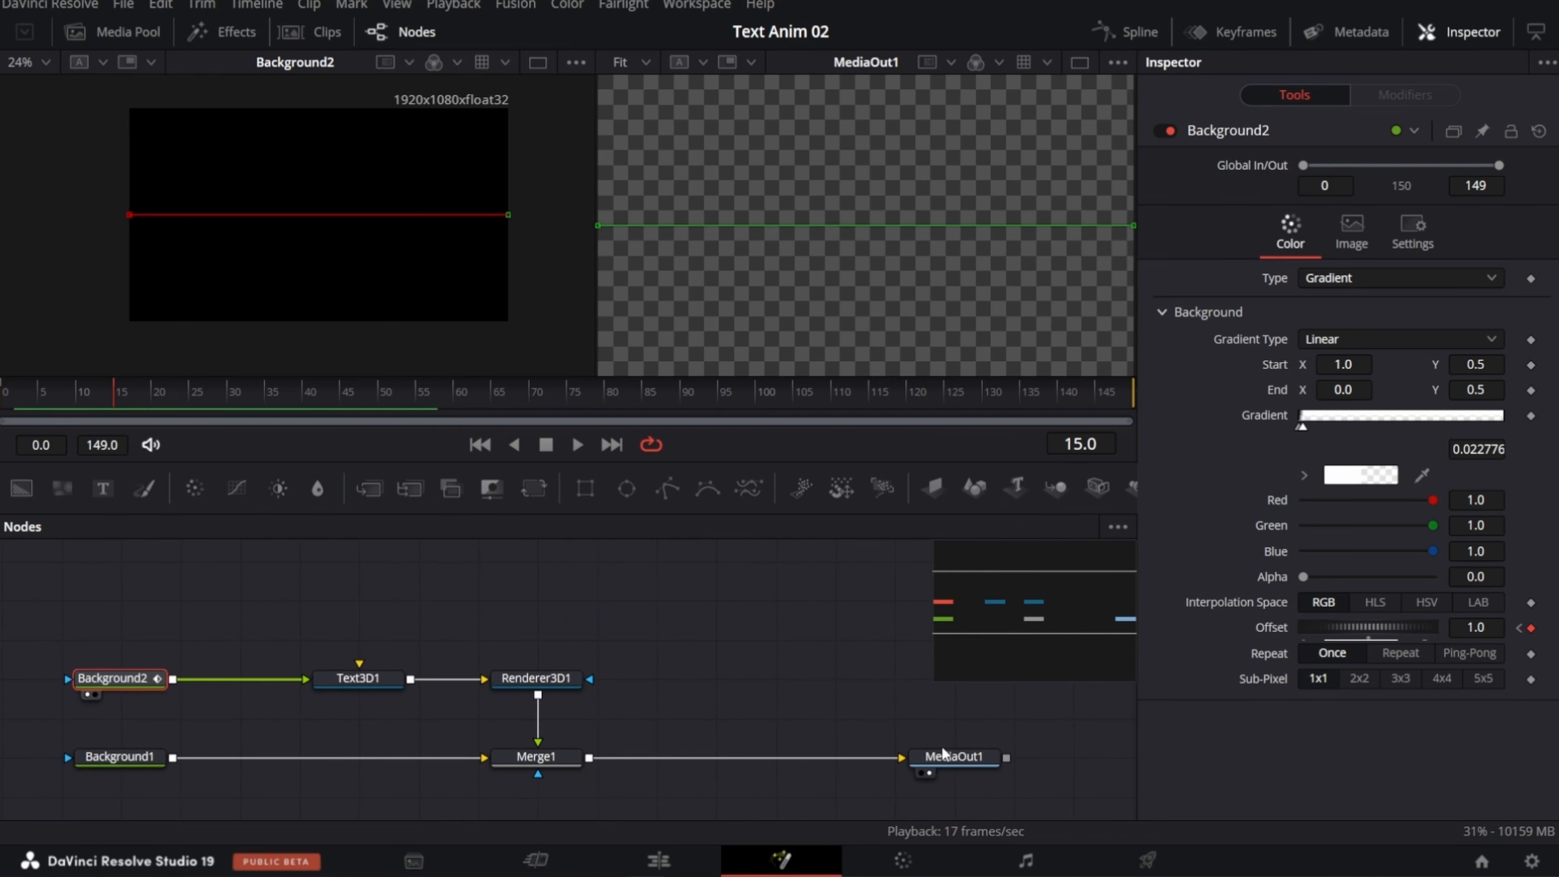
click(369, 682)
key(ctrl+c)
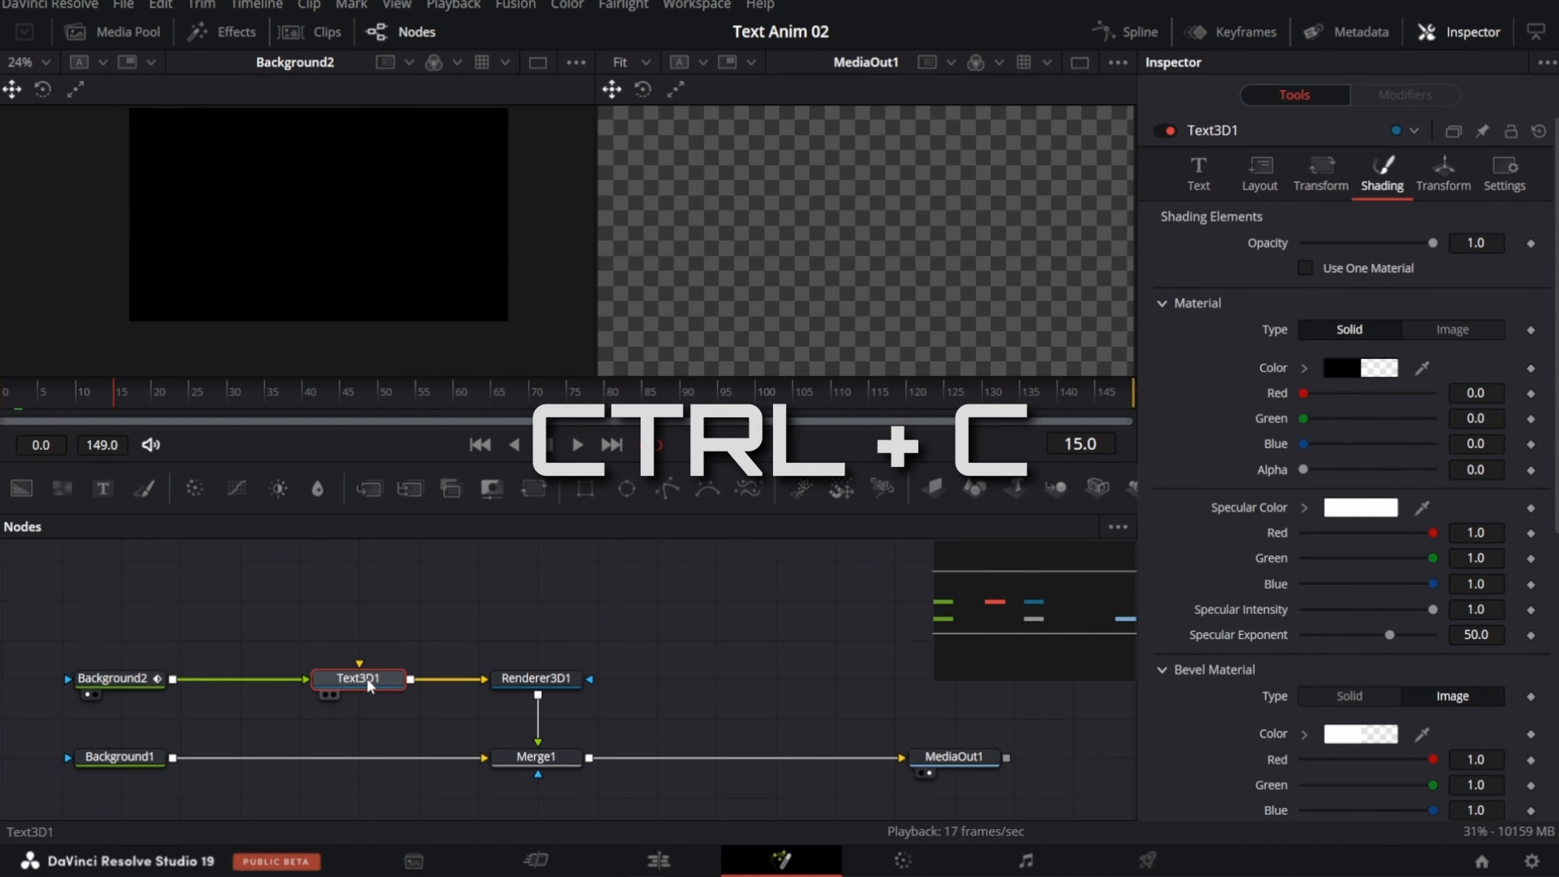
key(space)
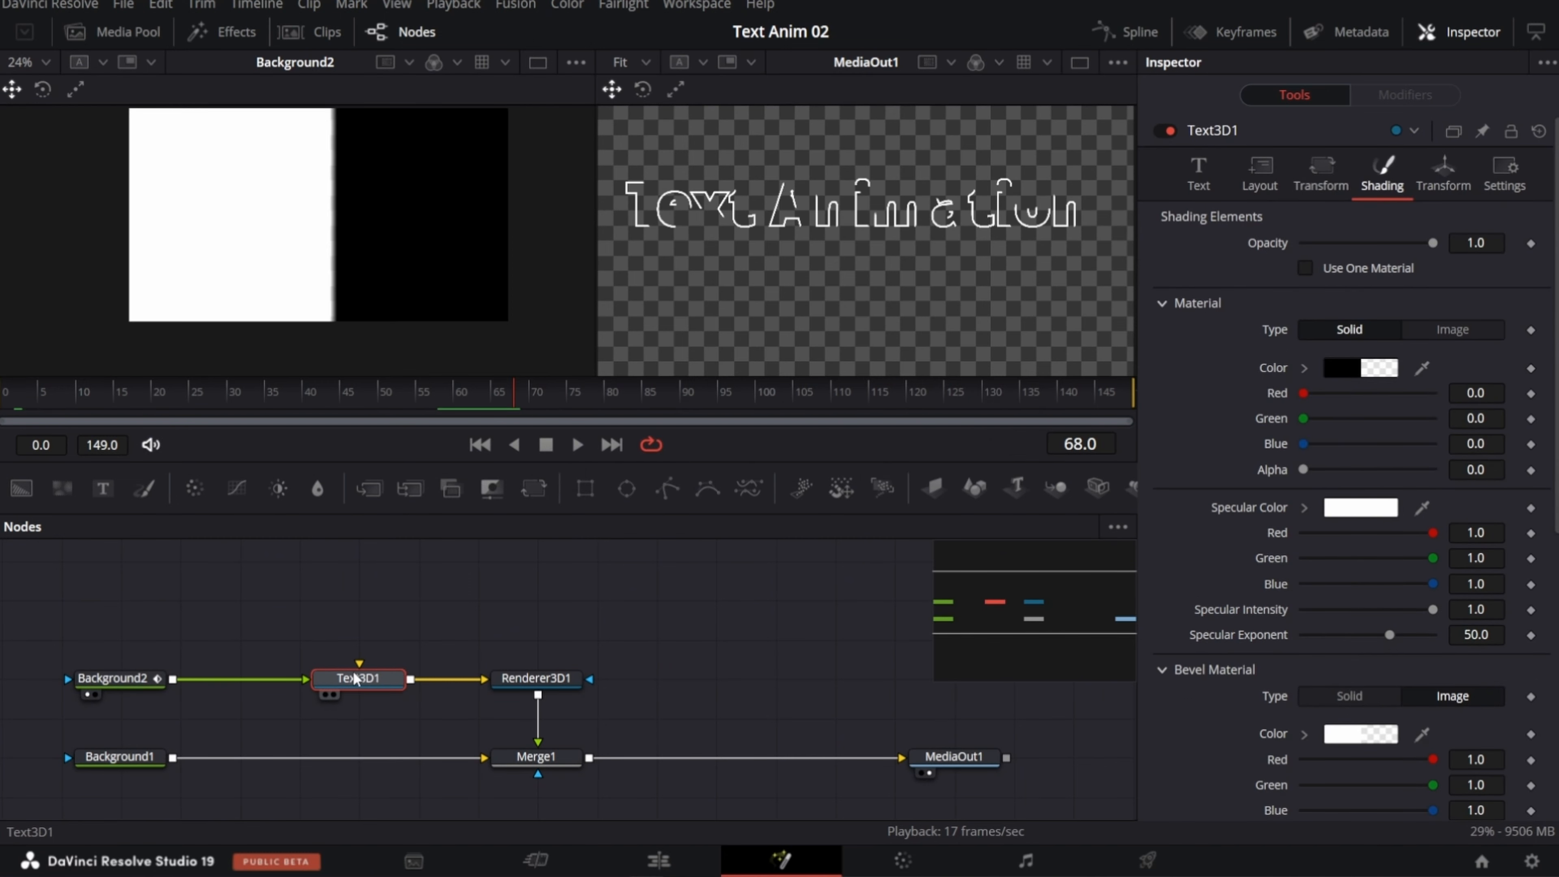
key(ctrl+shift+v)
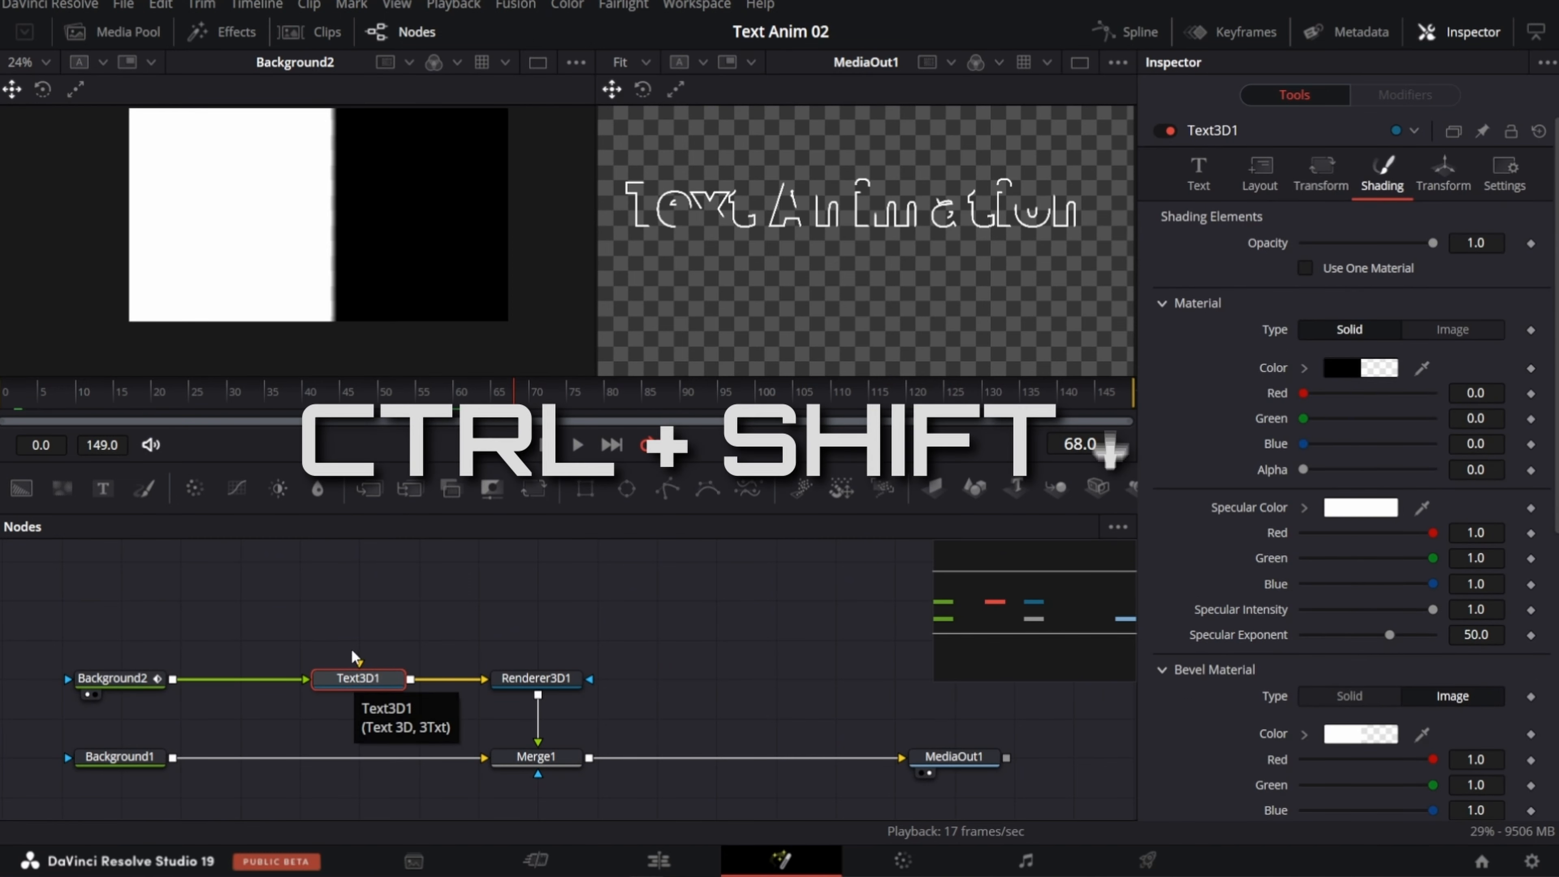
mouse_move(356, 605)
mouse_down()
mouse_move(417, 599)
mouse_move(359, 599)
mouse_up()
click(352, 684)
click(362, 605)
Step: Add a Renderer3D node for the Text3D1 instance and merge its output over Merge1's output
click(1474, 32)
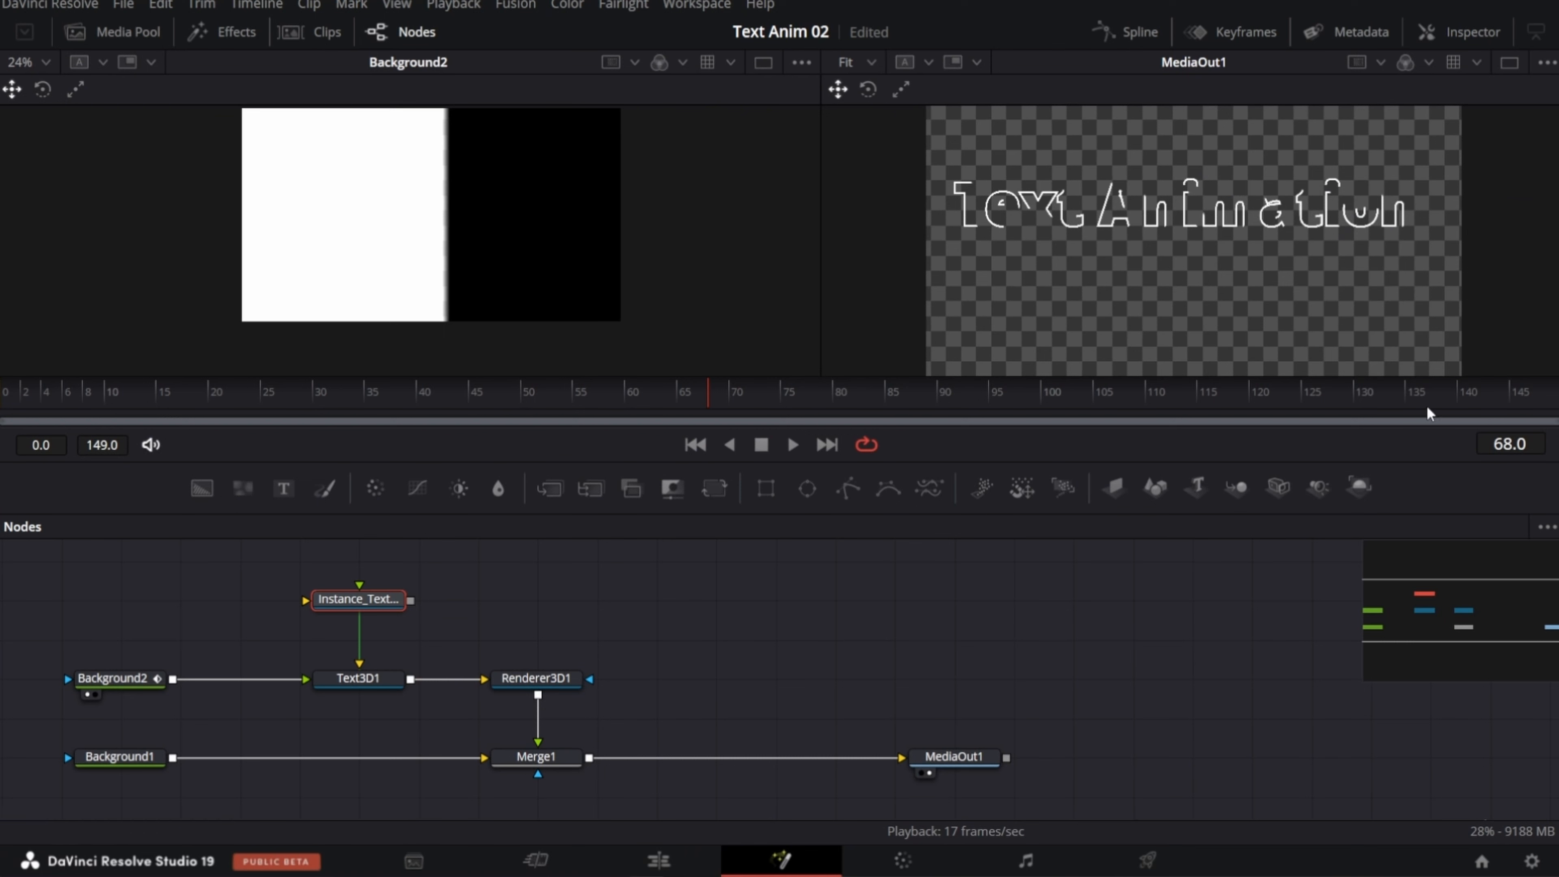
drag(1359, 486, 656, 599)
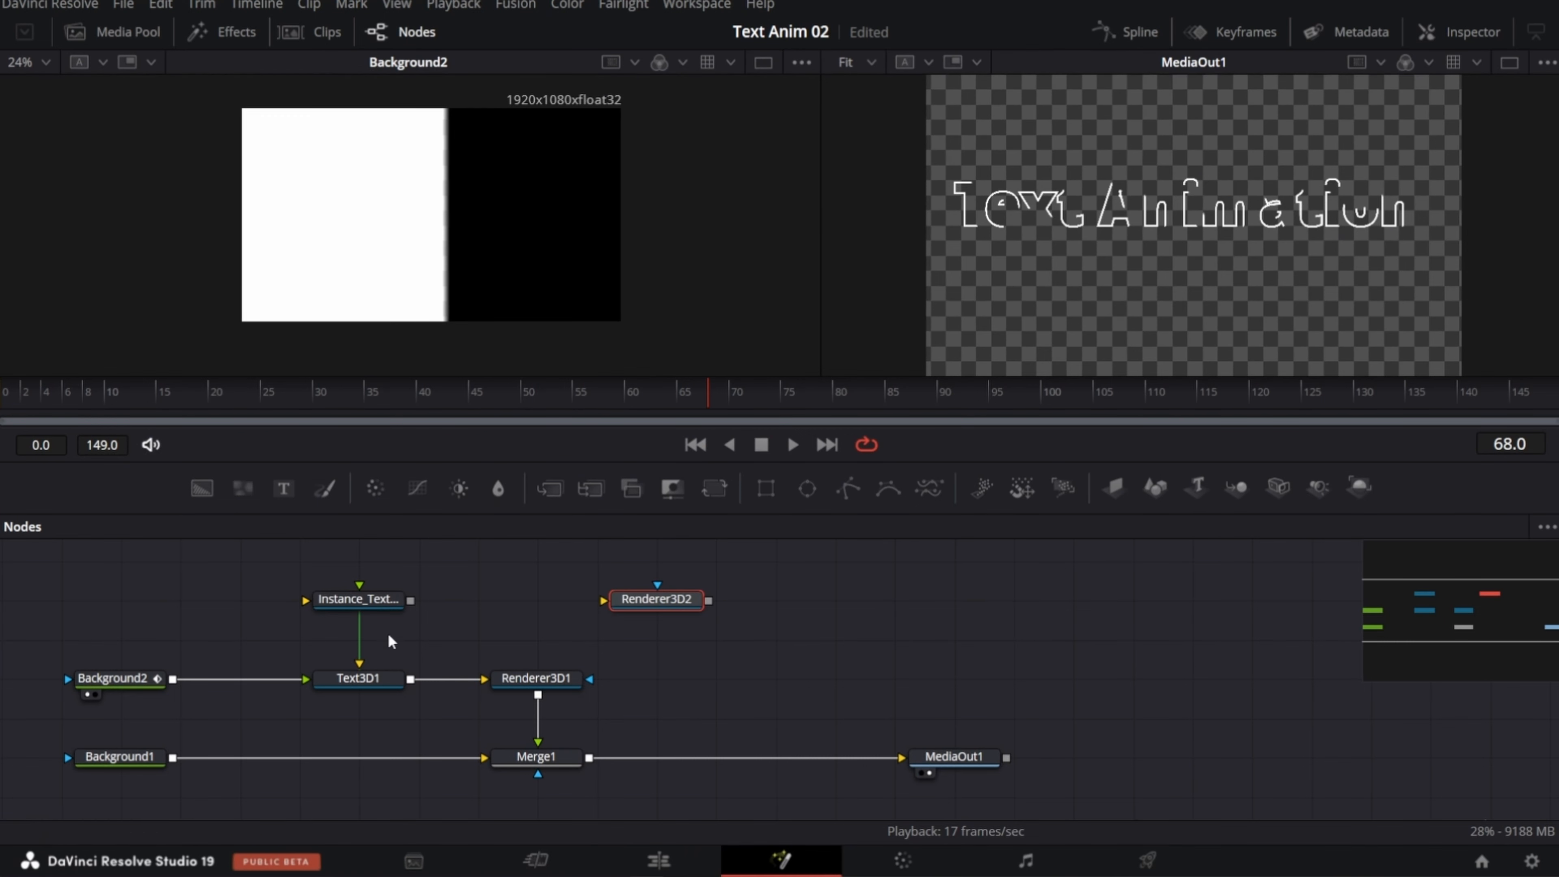
drag(410, 600, 604, 600)
drag(709, 600, 589, 758)
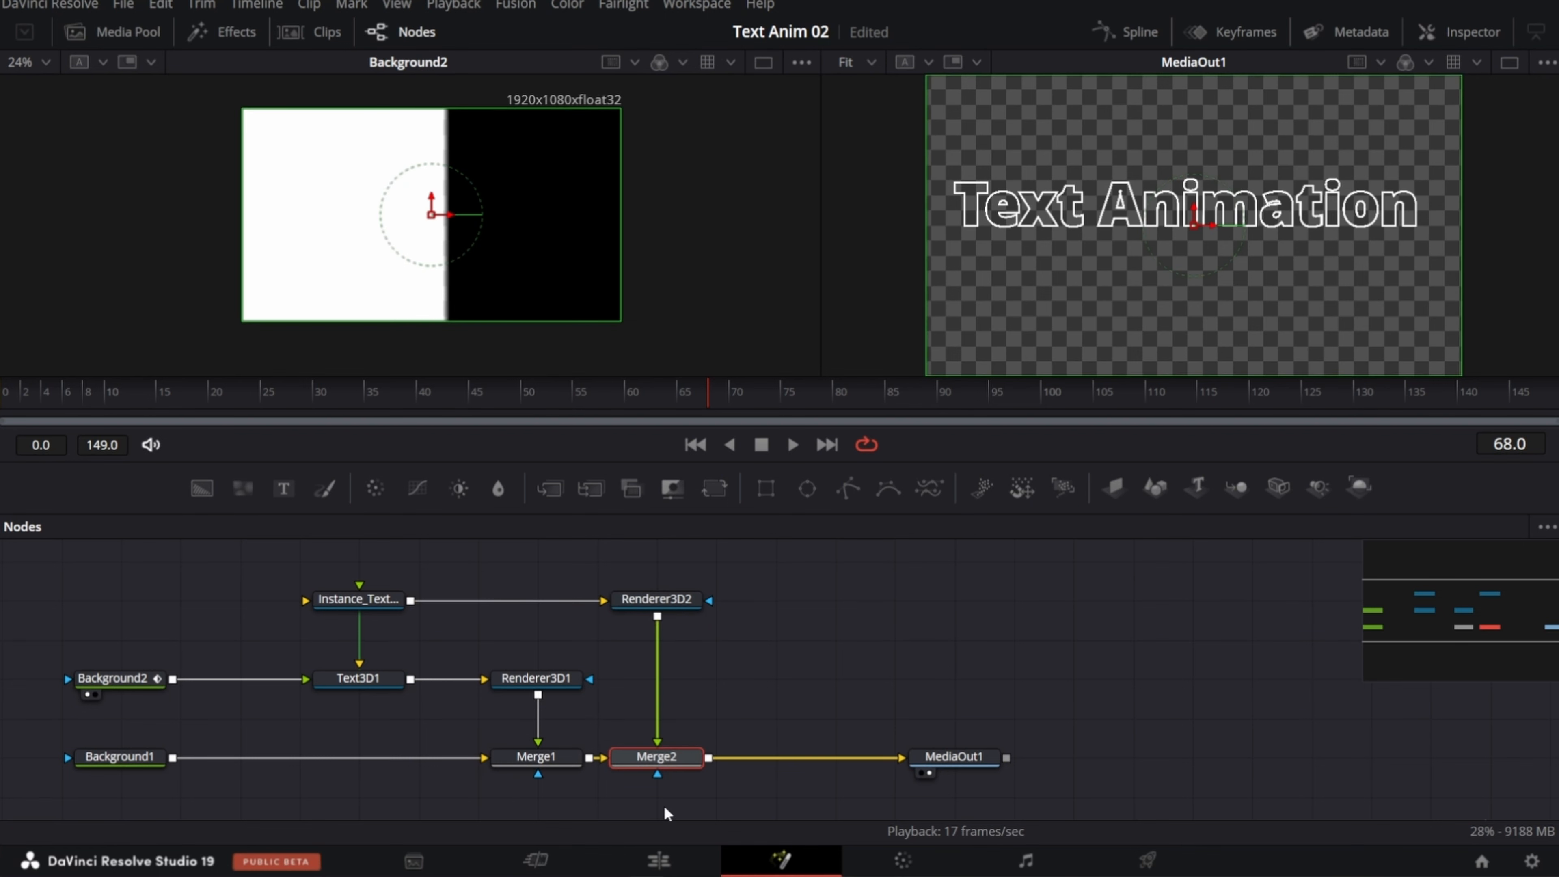
Step: Play the composition with Merge2 enabled and disabled to compare the static outline with the animated one
click(49, 396)
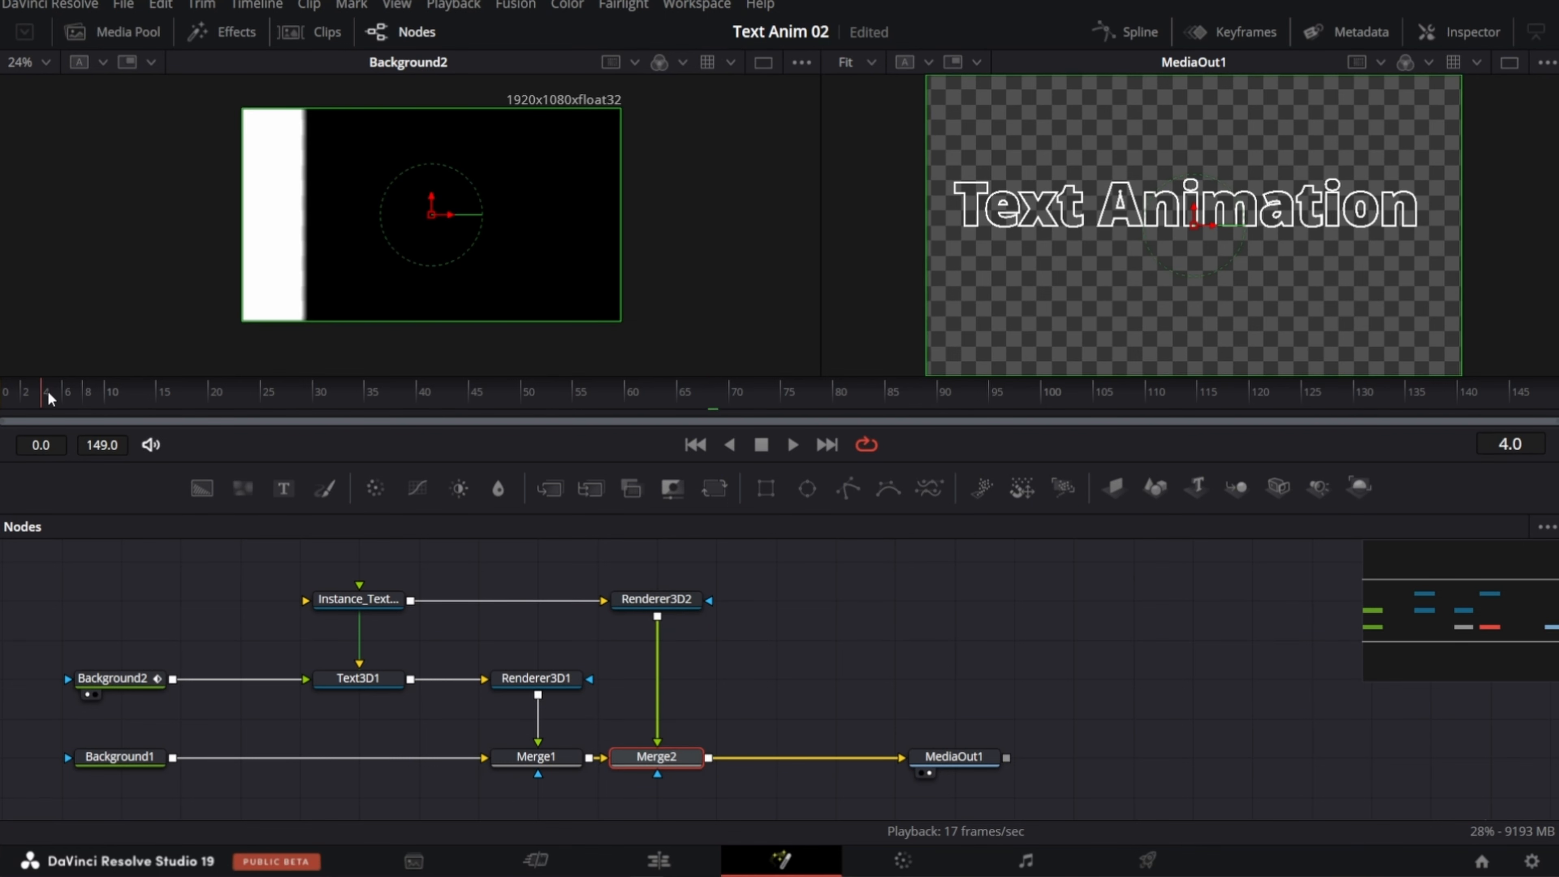
key(space)
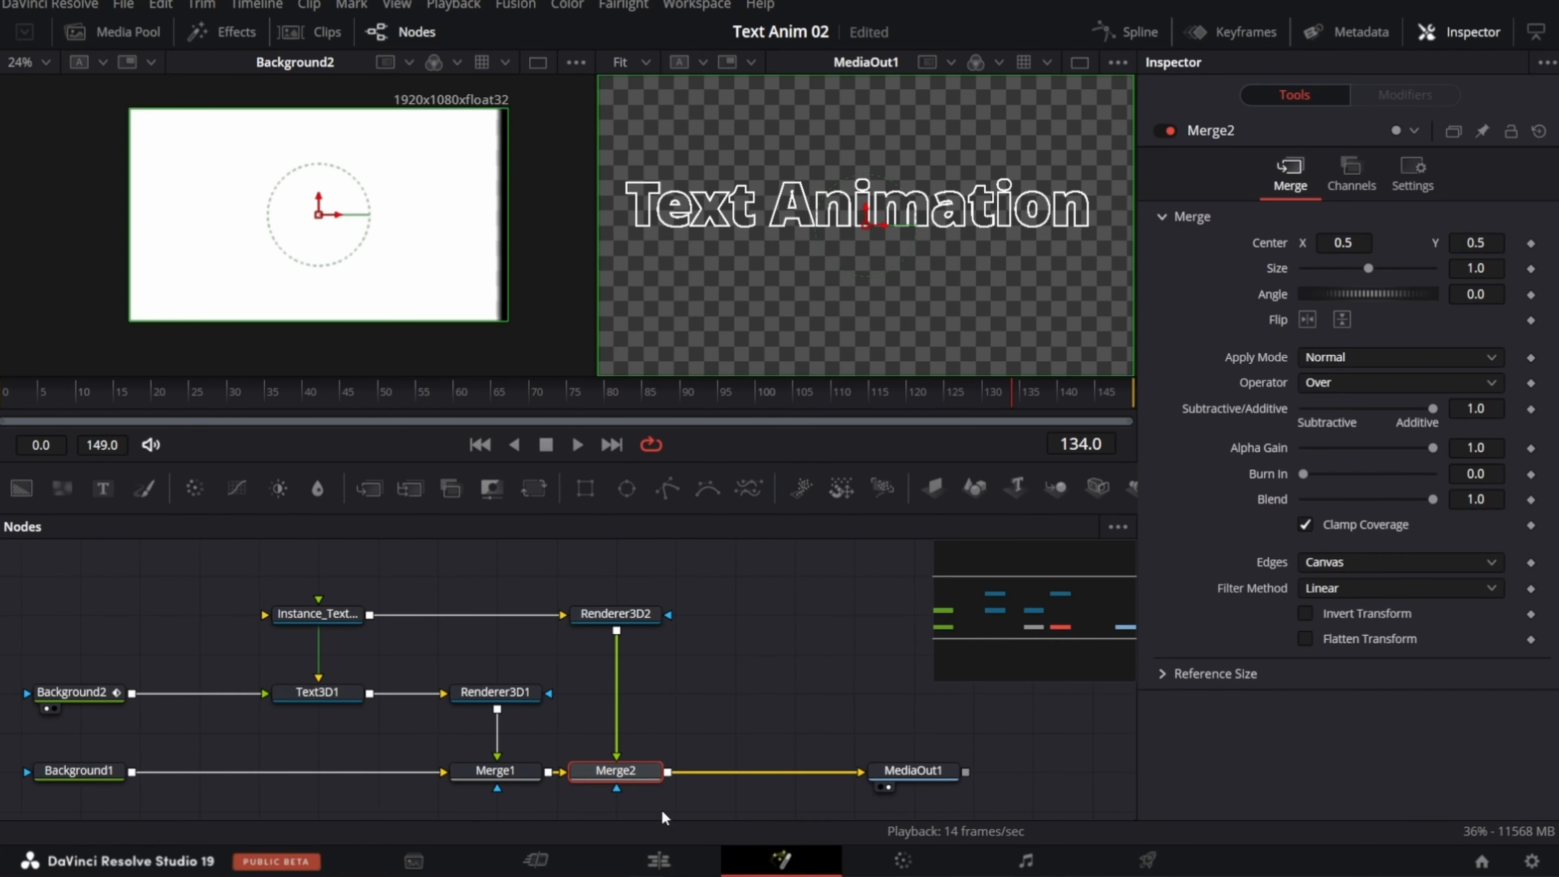
key(ctrl+p)
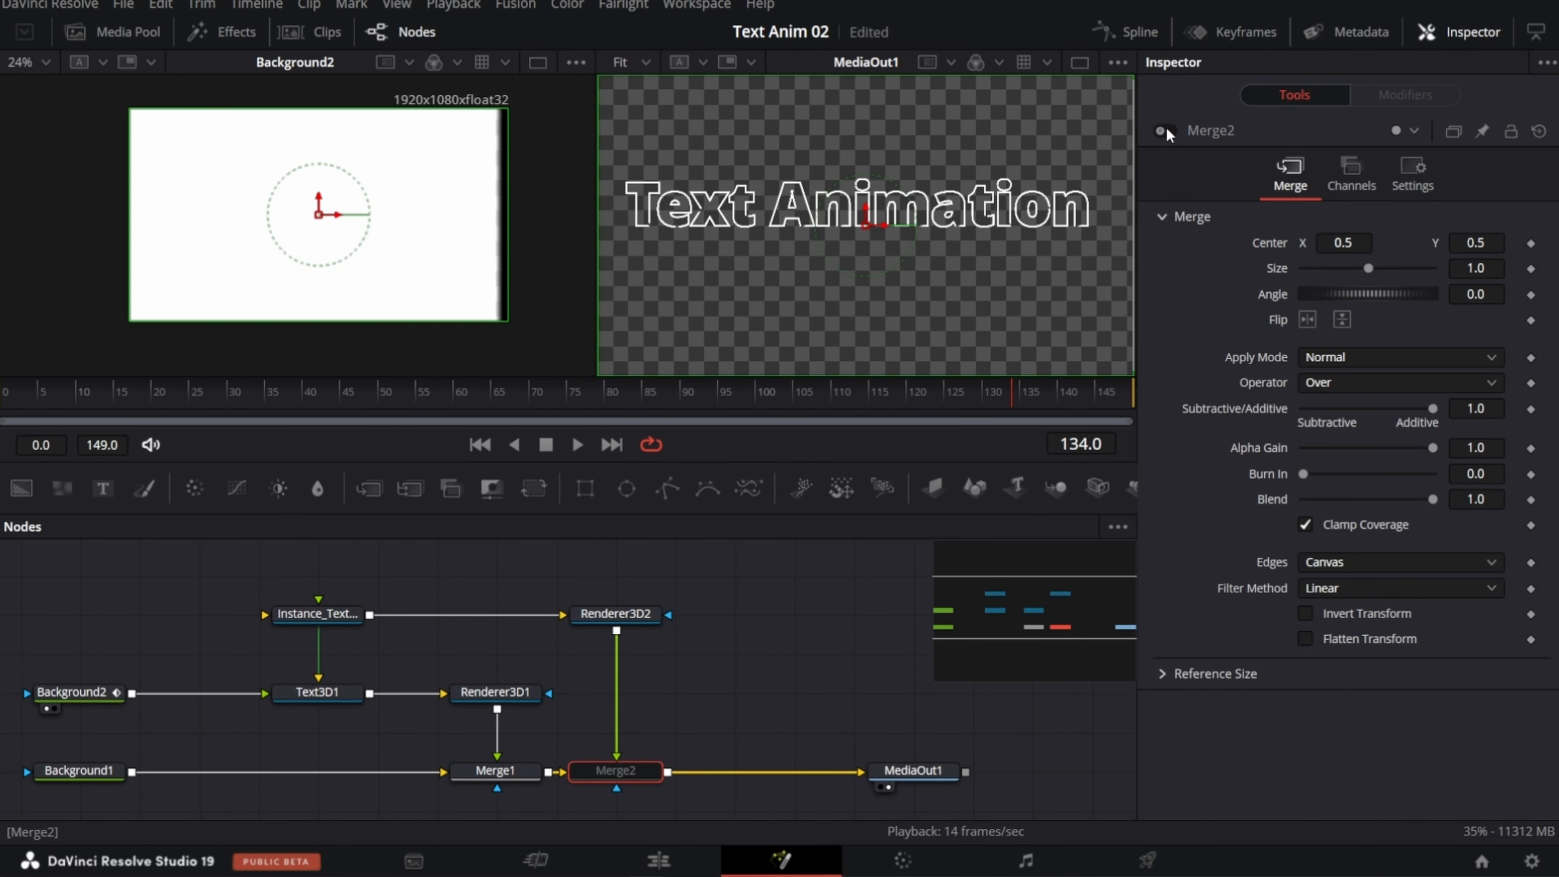
click(231, 399)
click(577, 443)
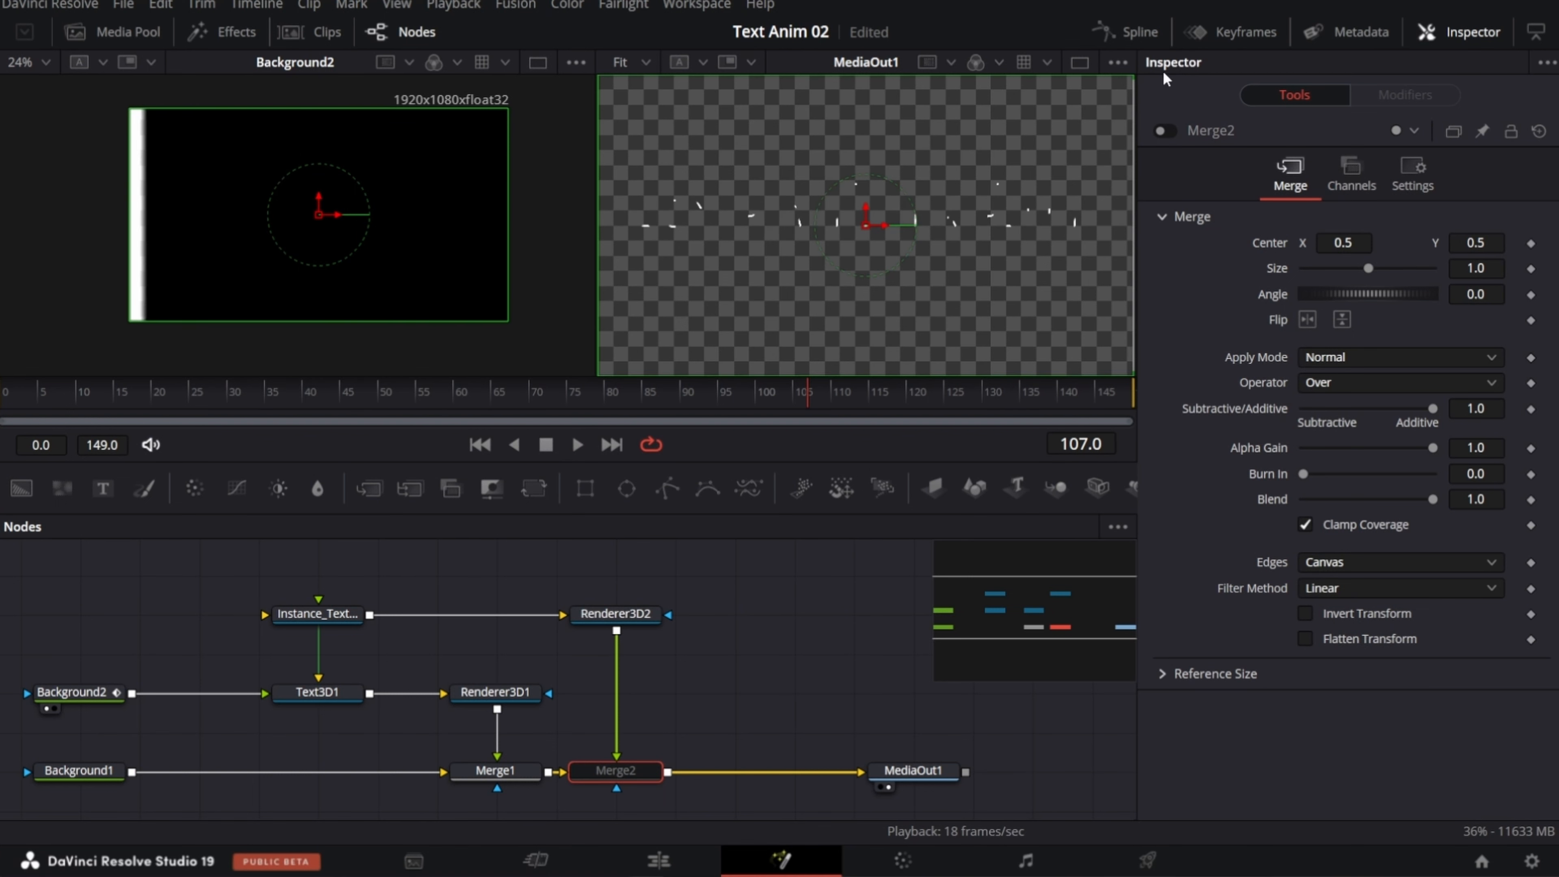
click(1161, 130)
Step: Deinstance the Write On End and Start values on the Text3D1 instance
click(325, 614)
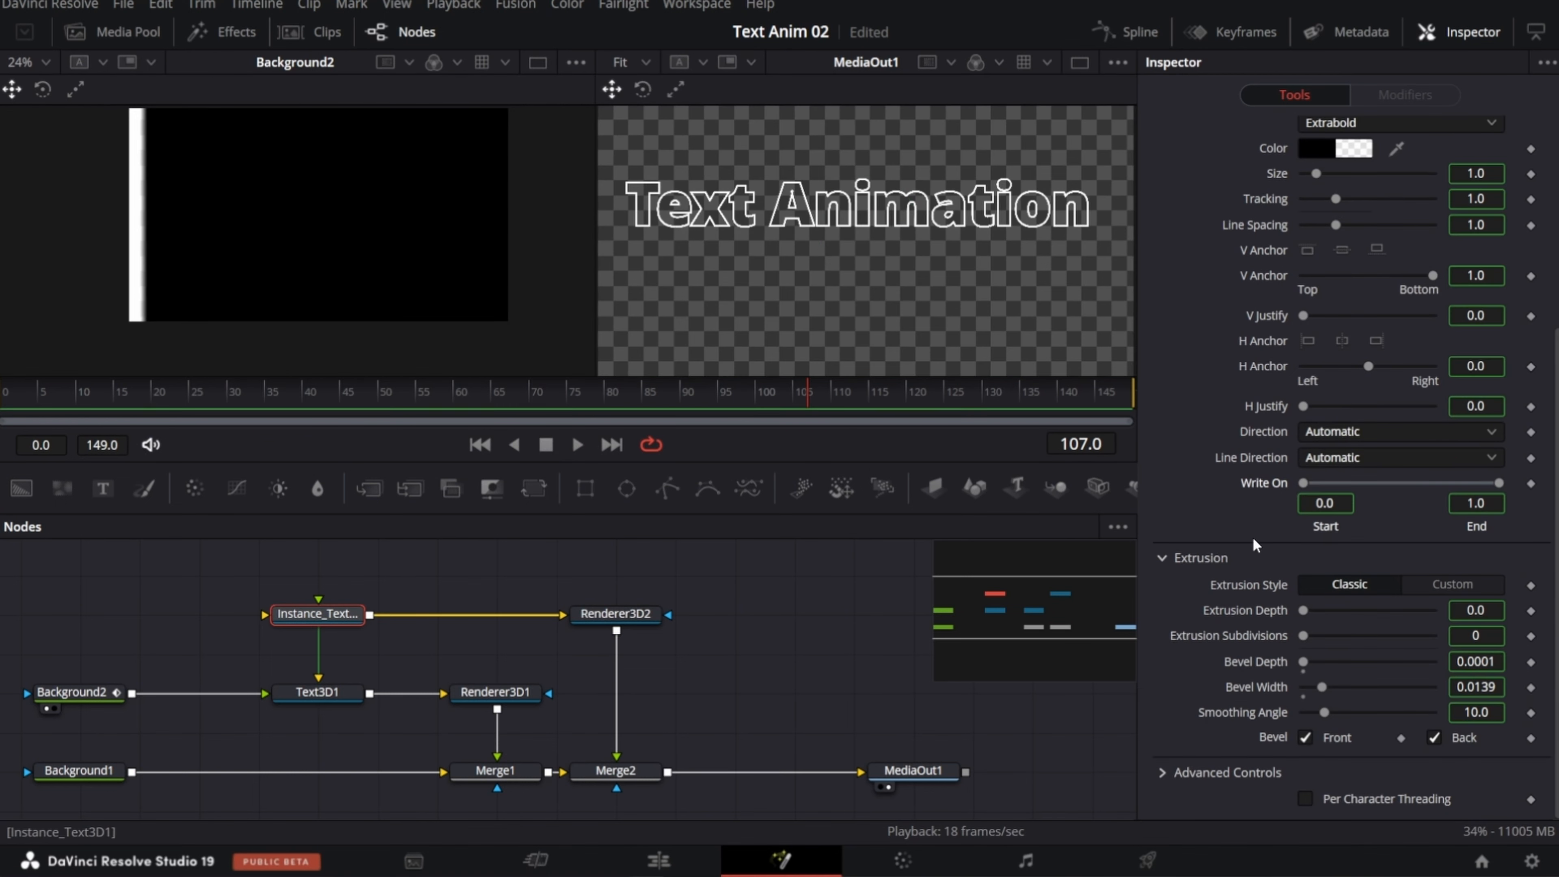
right_click(1257, 485)
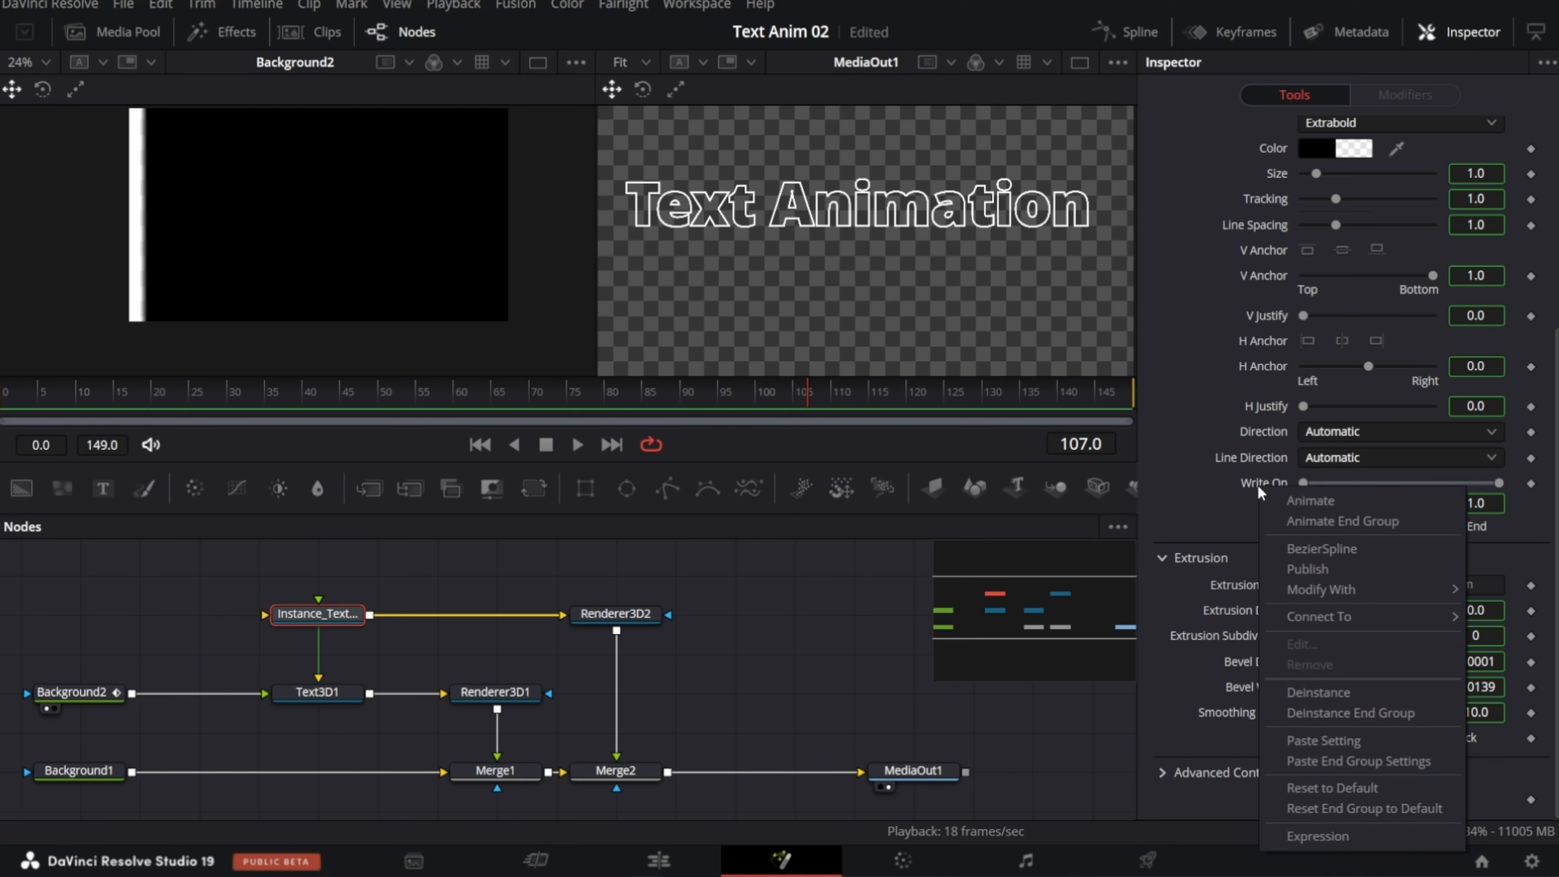
click(1302, 692)
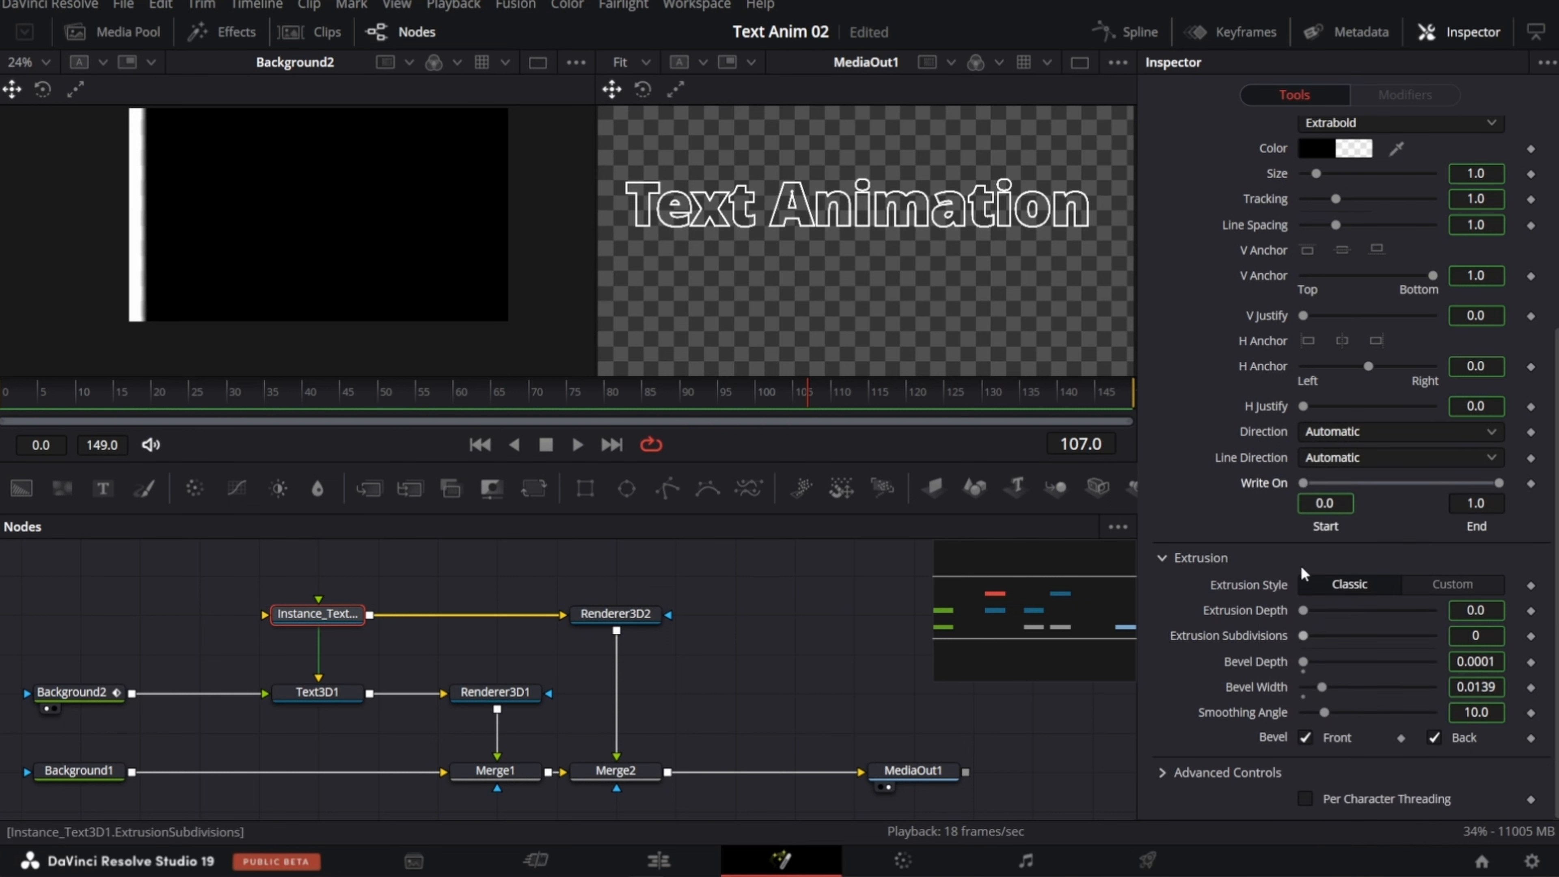
right_click(1329, 528)
click(1373, 722)
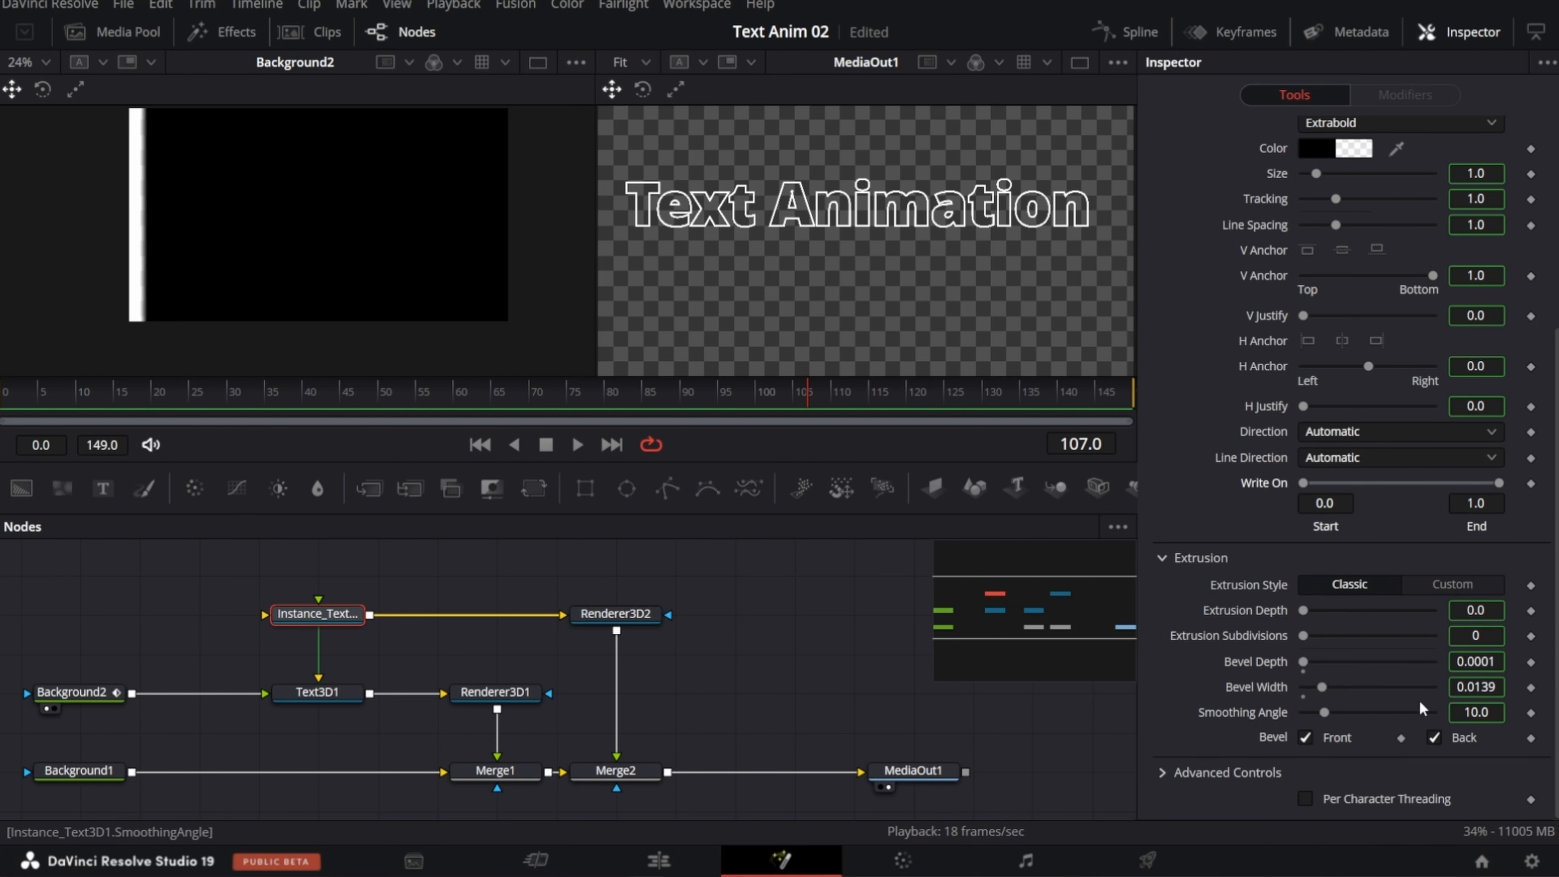
Step: Test the Write On start and end sliders on the text instance and play the composition from the beginning
drag(1434, 483, 1488, 488)
drag(1308, 483, 1273, 498)
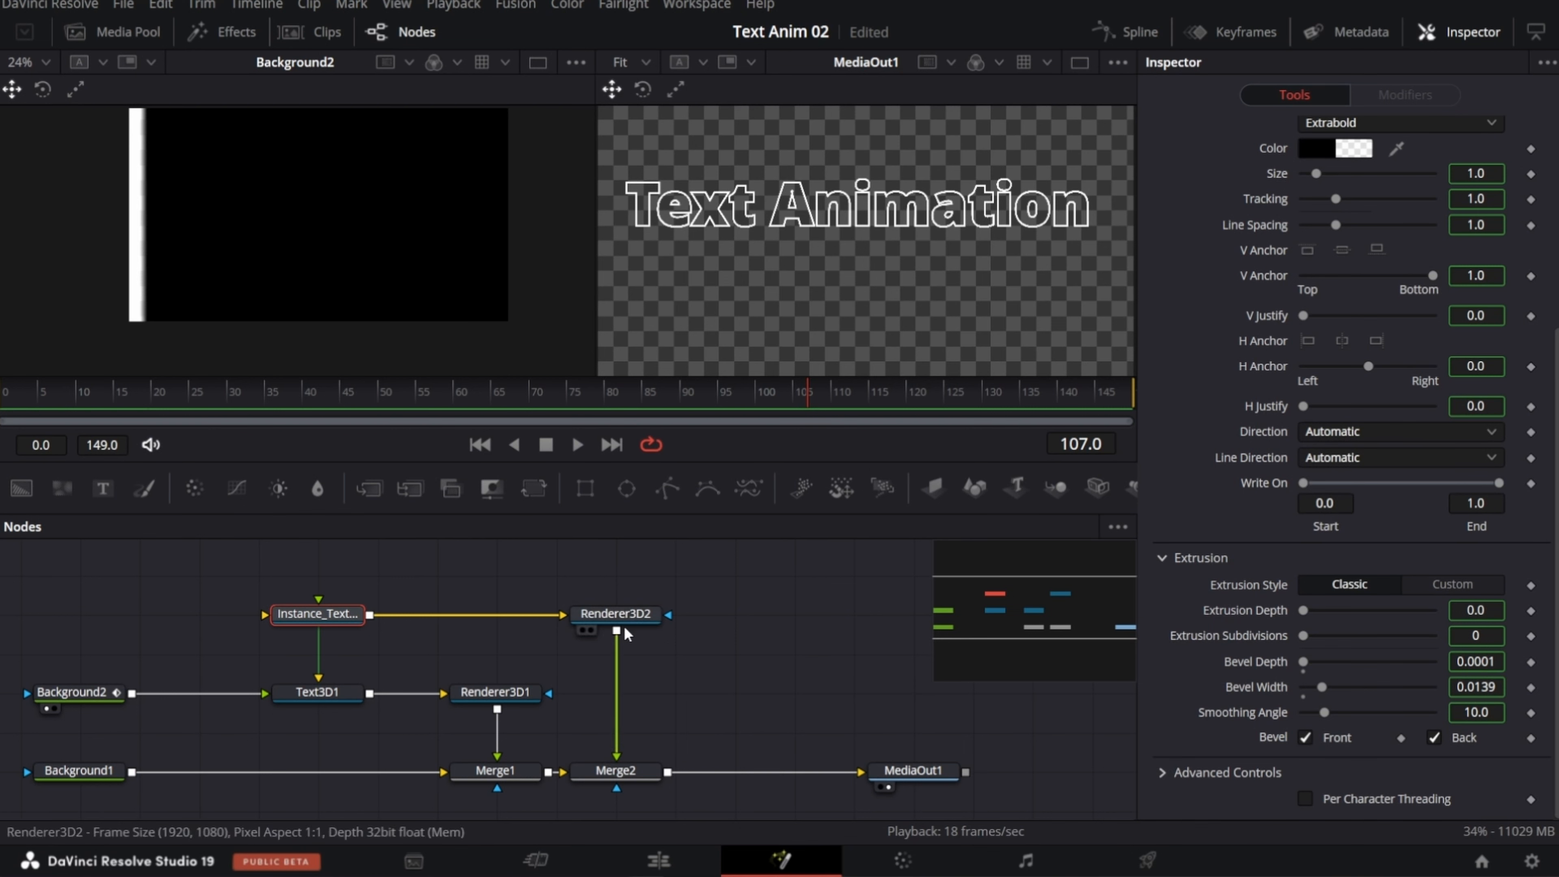
drag(1050, 610, 1031, 607)
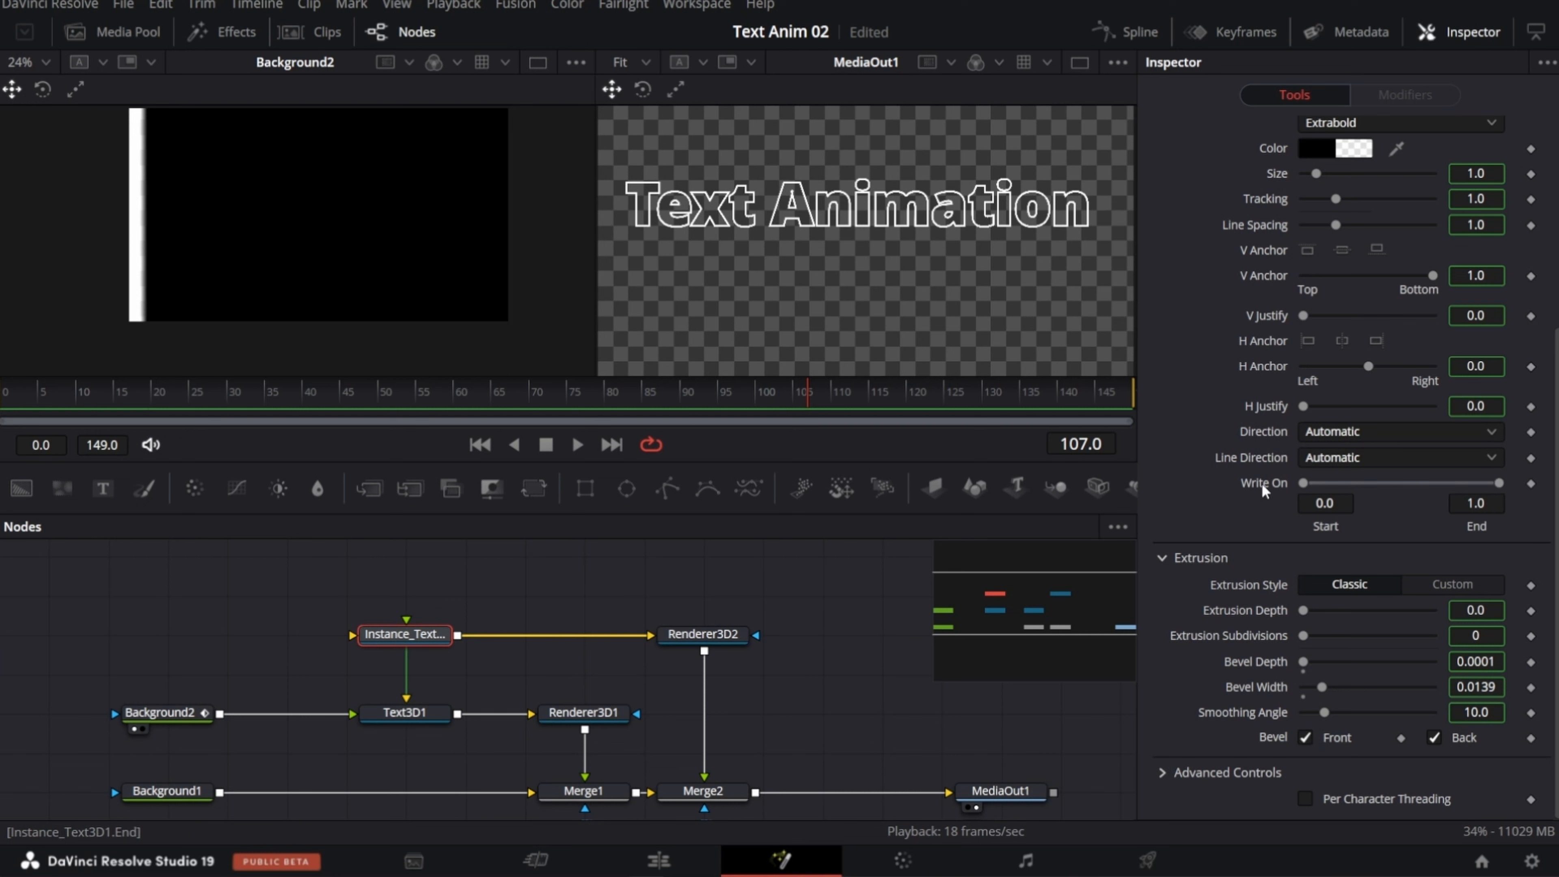
click(9, 403)
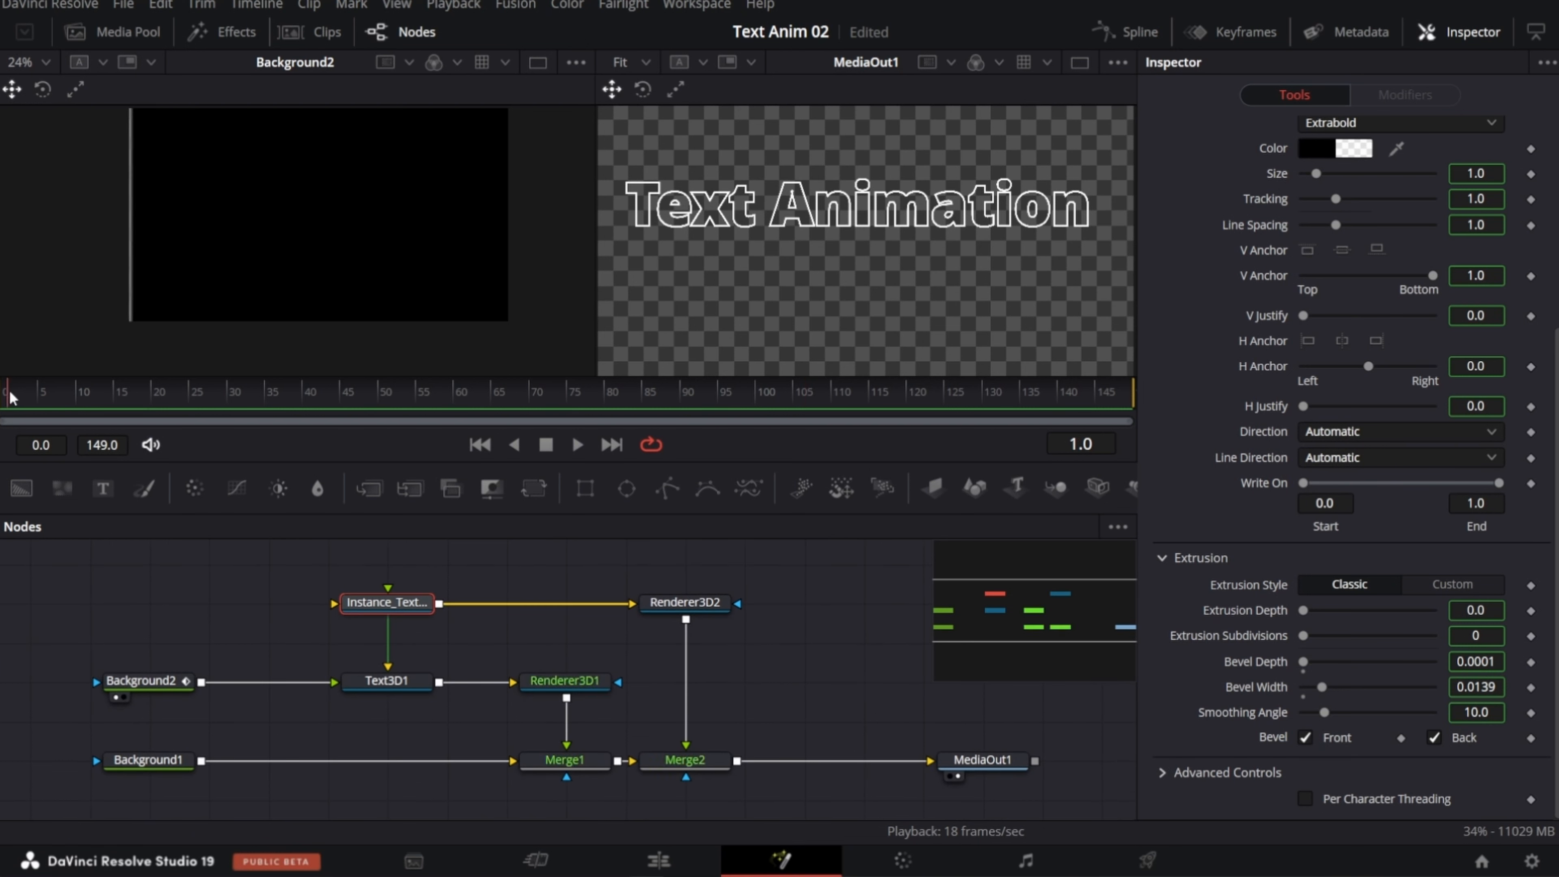
key(space)
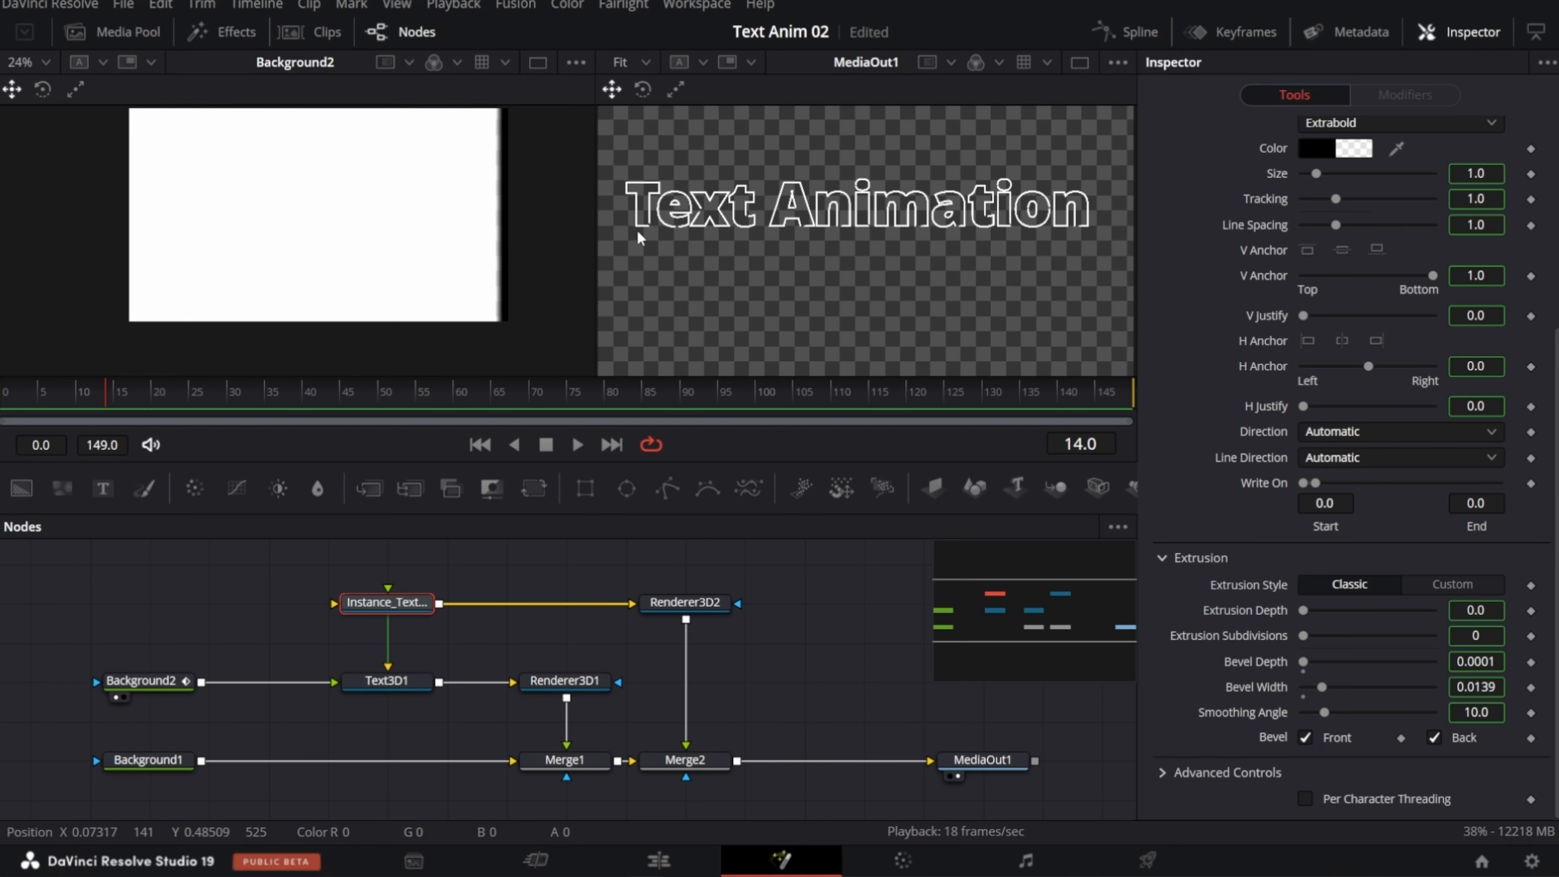
Step: Show Renderer3D2 in the first viewer and try a Write On range of 0.0 to 0.089 on the text instance
click(685, 601)
key(1)
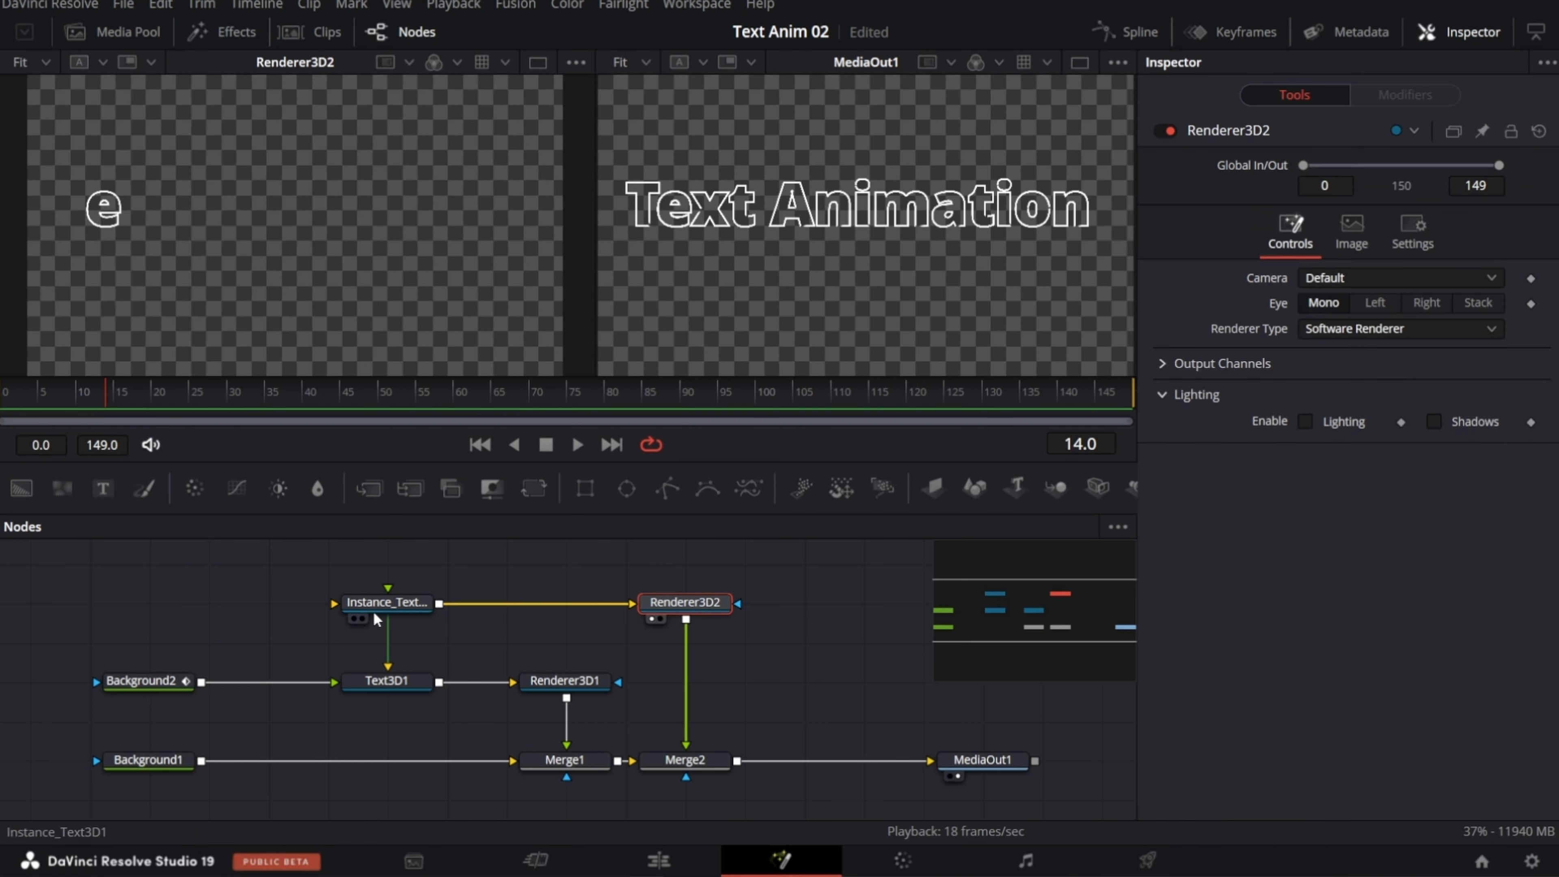
key(1)
click(373, 609)
scroll(1254, 631, down, 5)
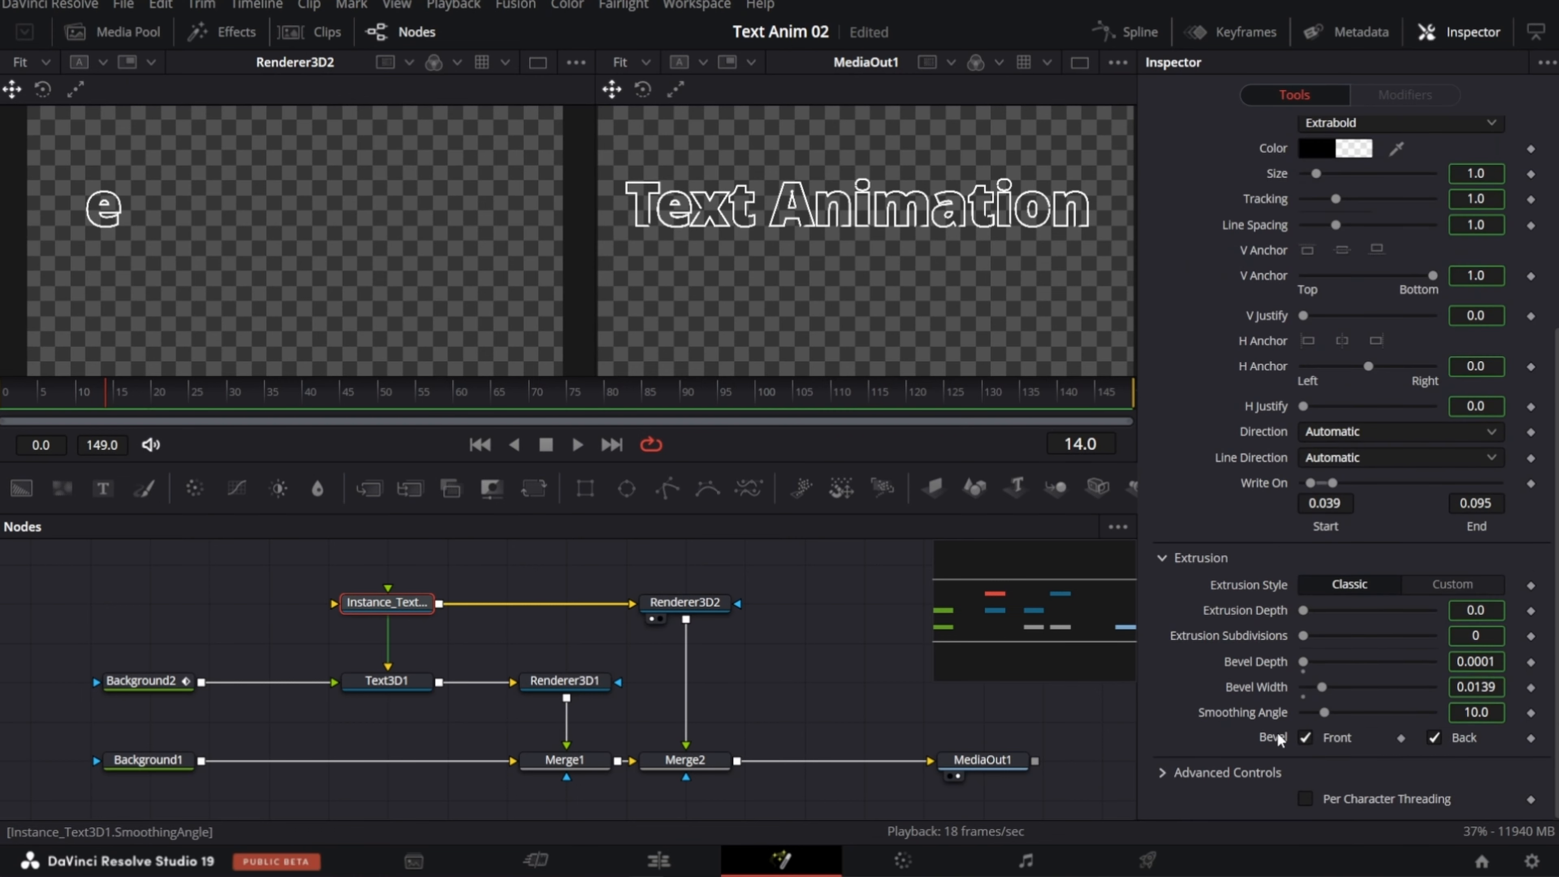
mouse_move(1312, 483)
mouse_down()
mouse_move(1297, 492)
mouse_move(1320, 486)
mouse_up()
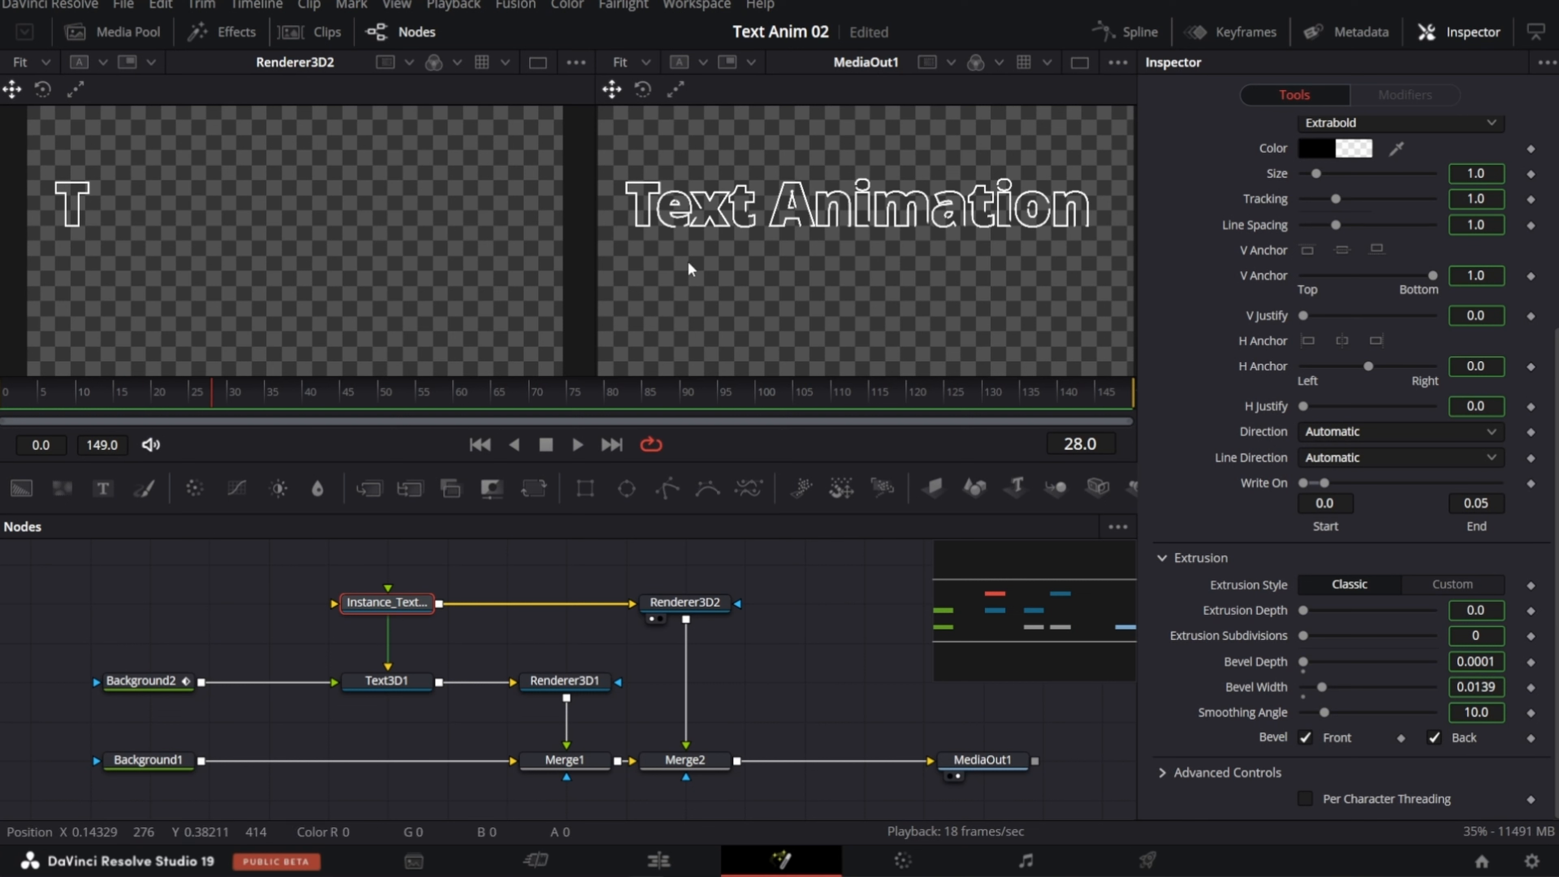
drag(1326, 484, 1333, 481)
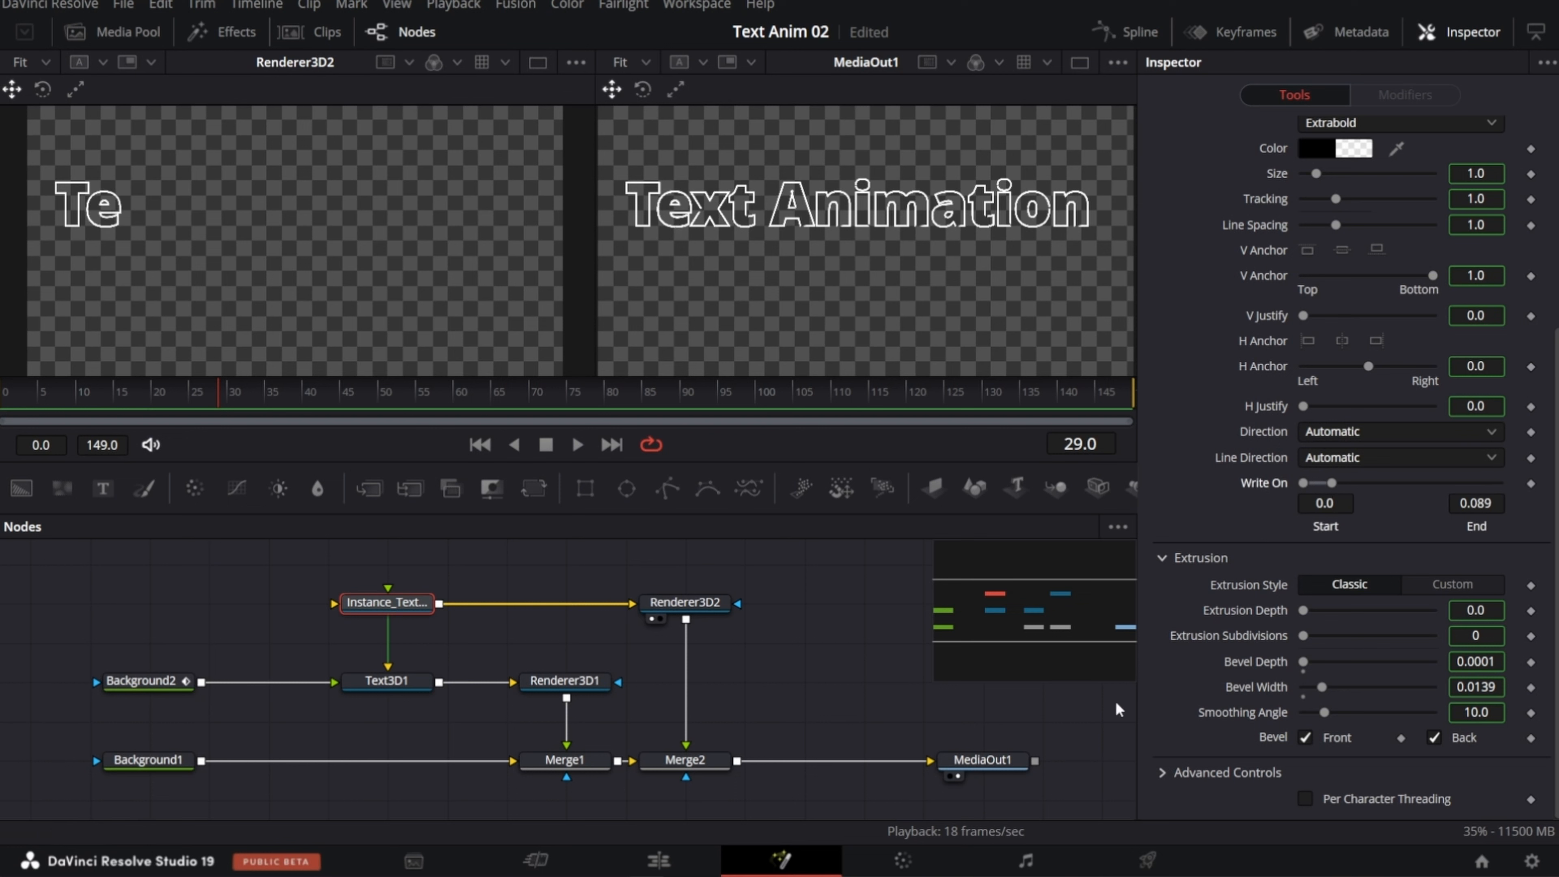
Step: Select Text3D1 and play the composition from the start to check how the remaining letters animate
click(409, 693)
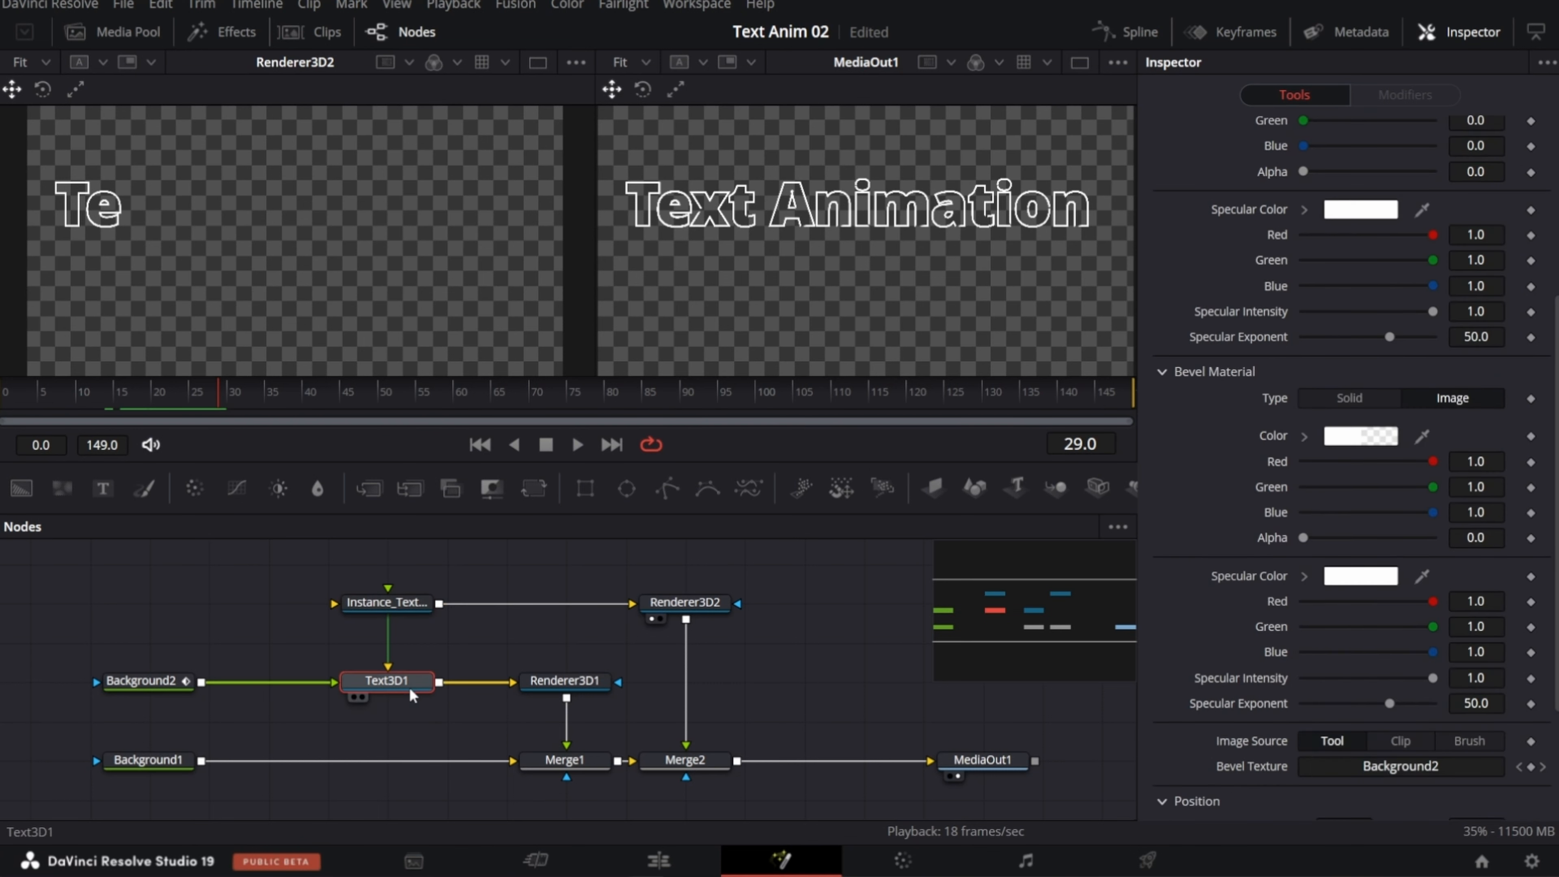
click(10, 399)
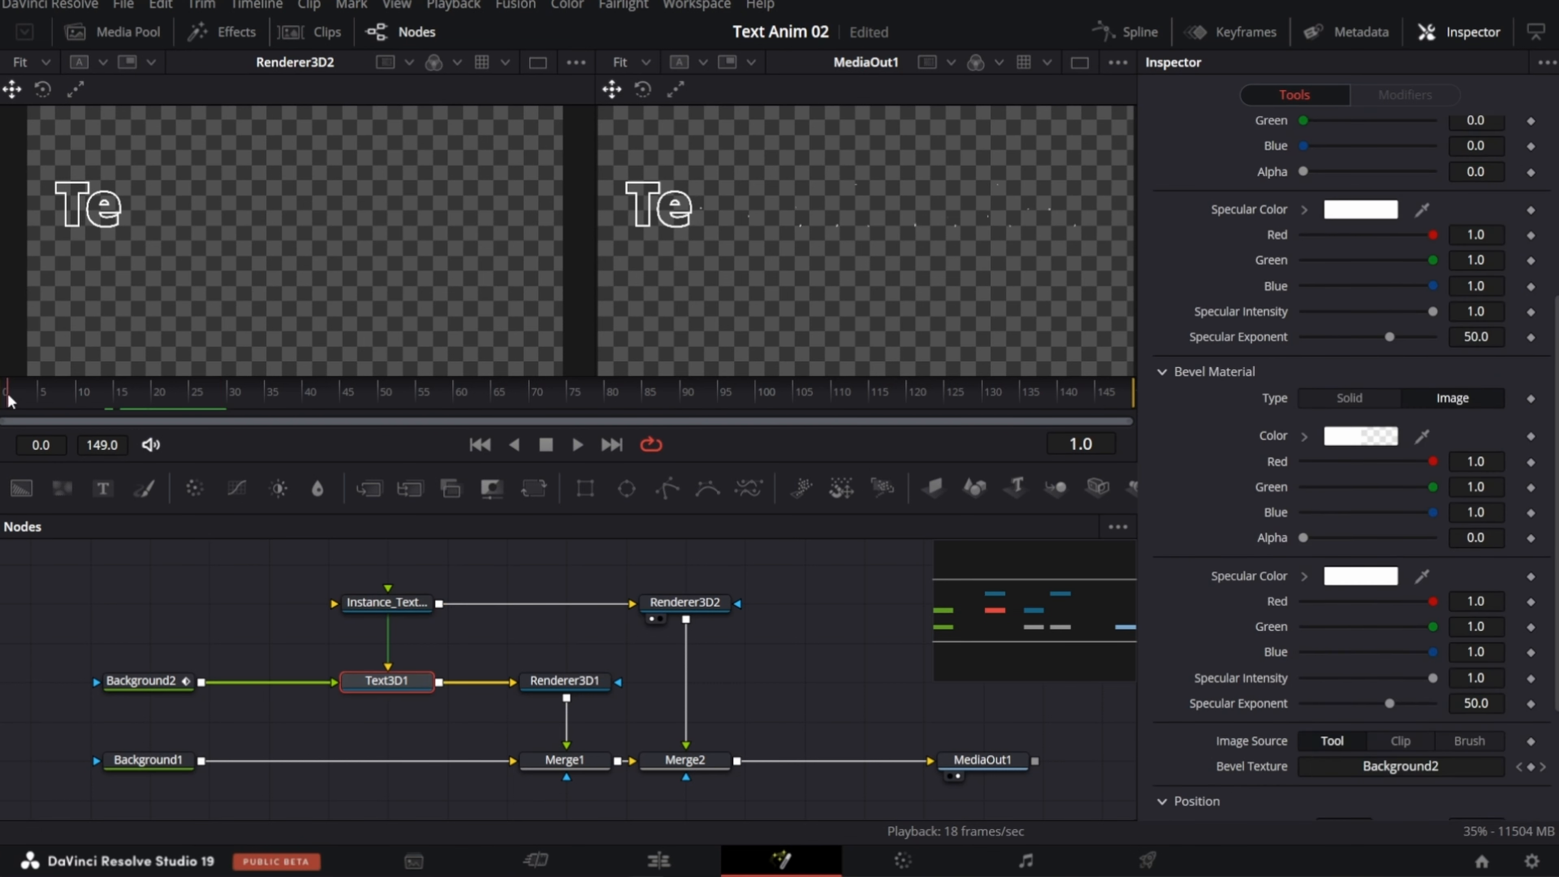
click(577, 444)
click(547, 445)
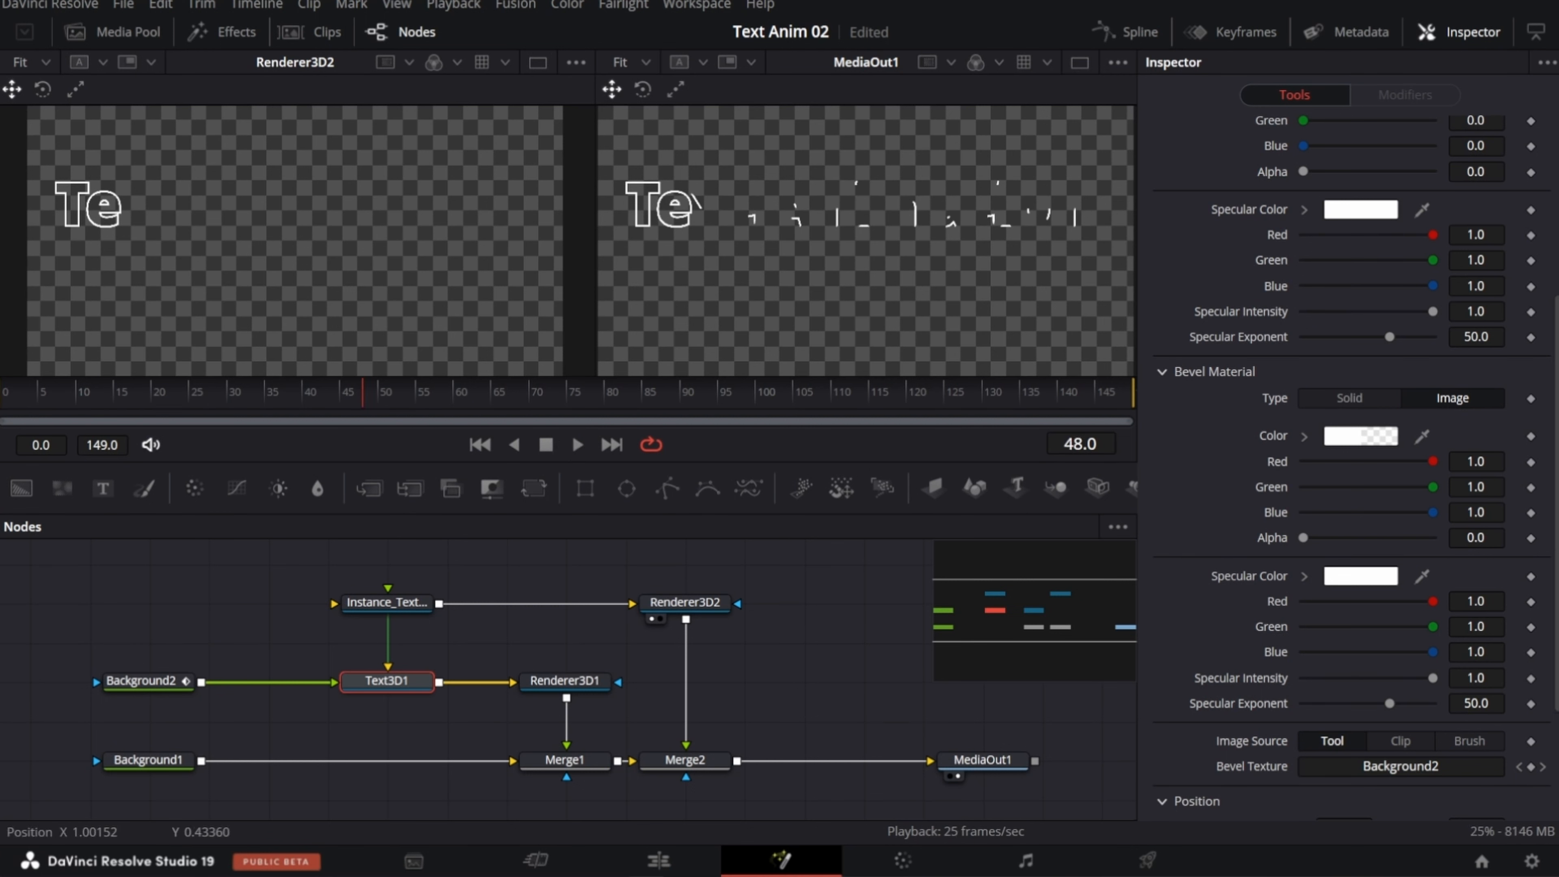
Step: Return to frame 0 and try a Write On end value of 0.067 on Text3D1
click(6, 405)
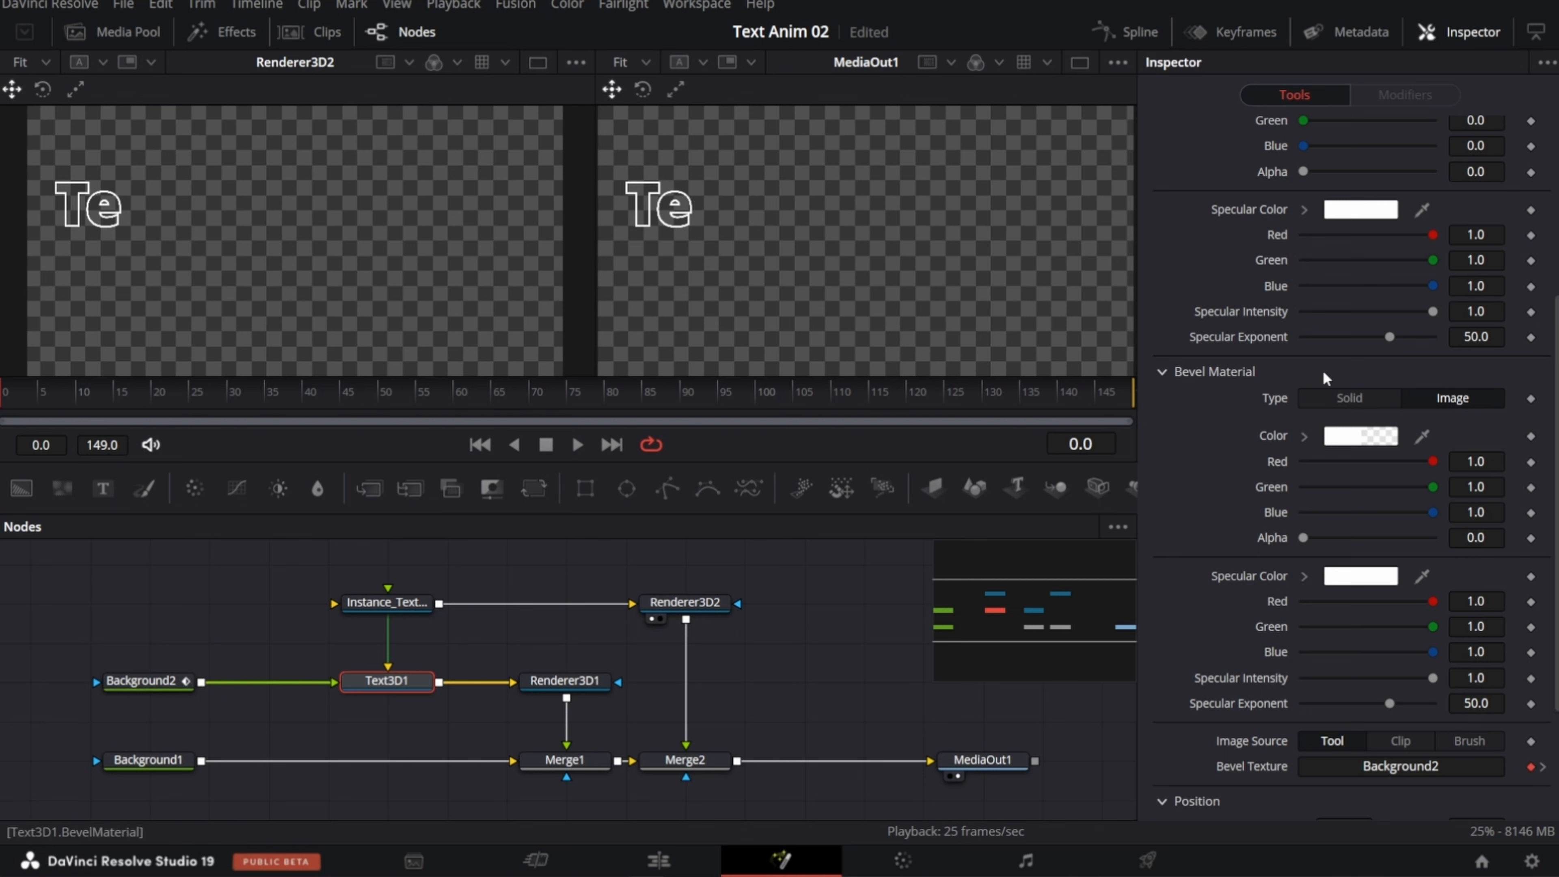
scroll(1277, 306, up, 5)
click(1180, 160)
scroll(1182, 307, down, 5)
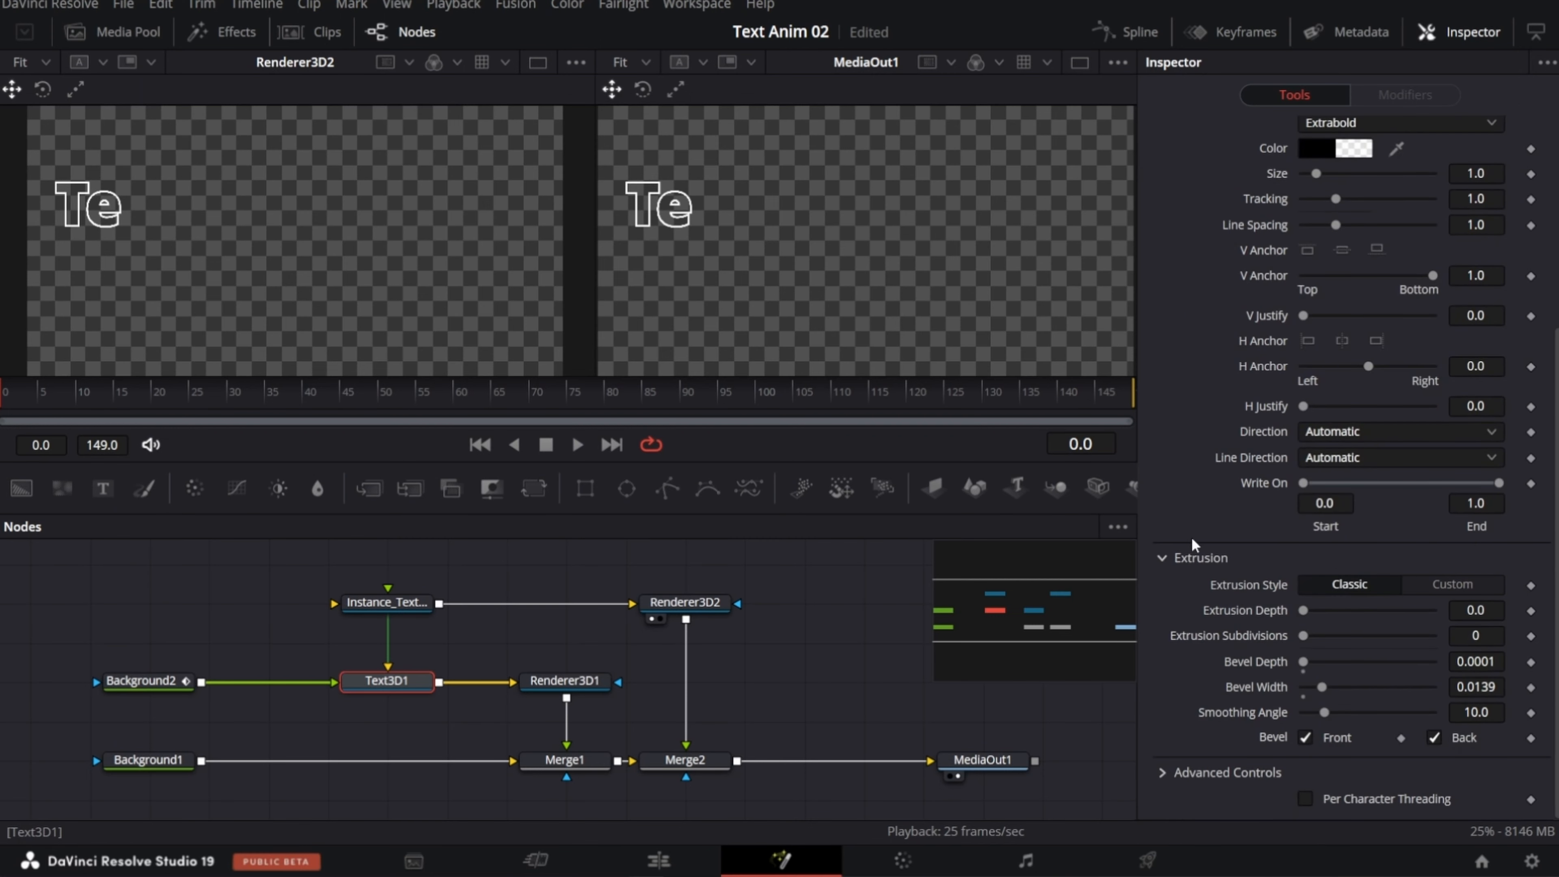
drag(1499, 482, 1327, 477)
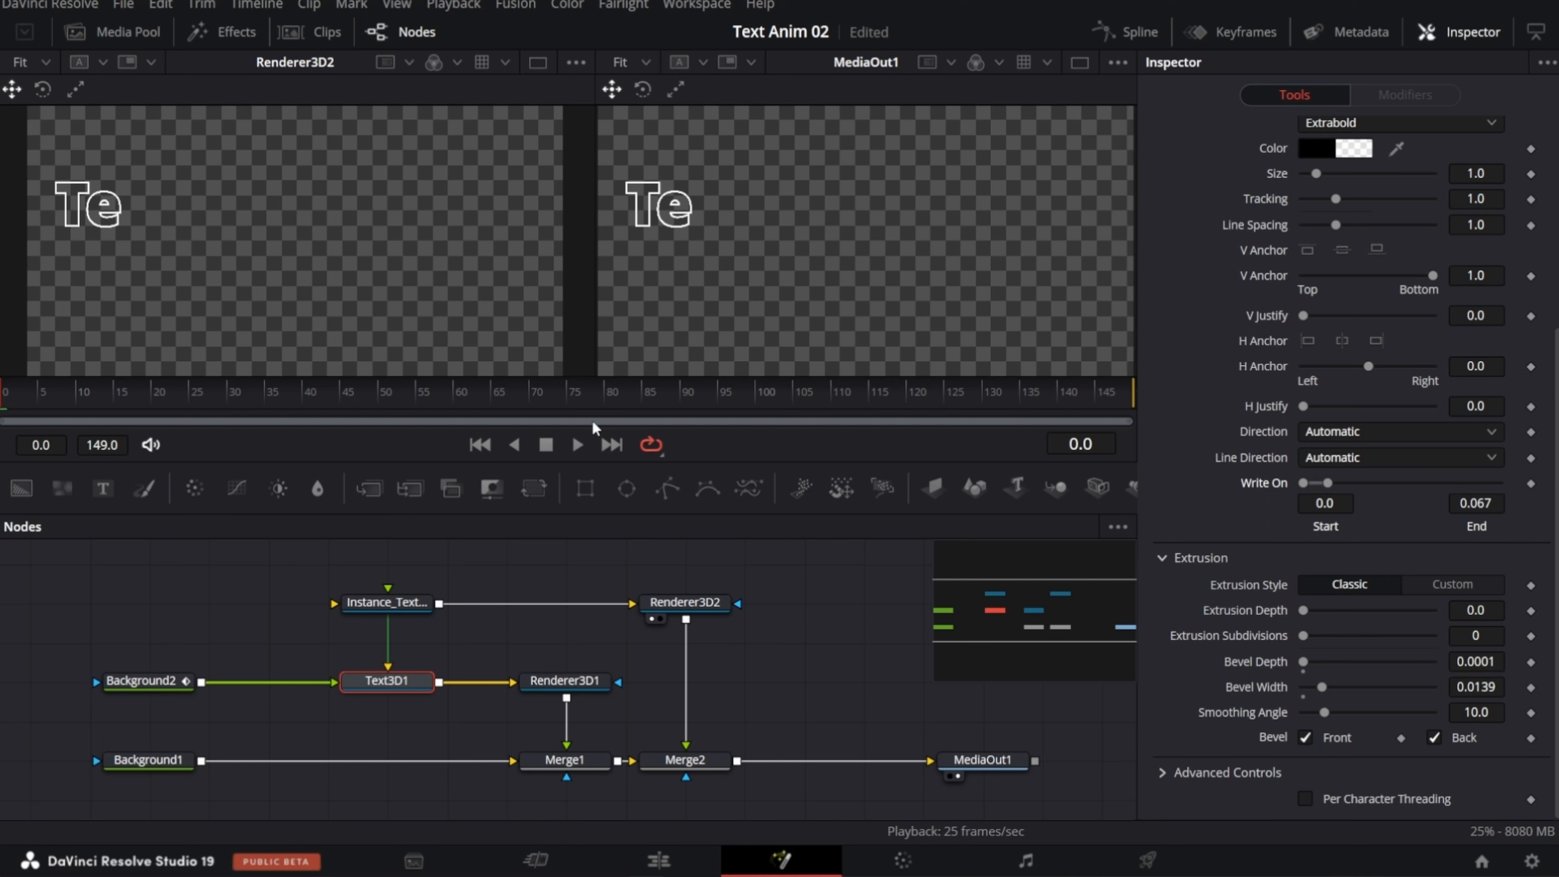
Step: Give the text instance's Write On End the expression floor(time/15)*1/(string.len(Text3D1.StyledText.Value)) and play back Renderer3D2
click(369, 680)
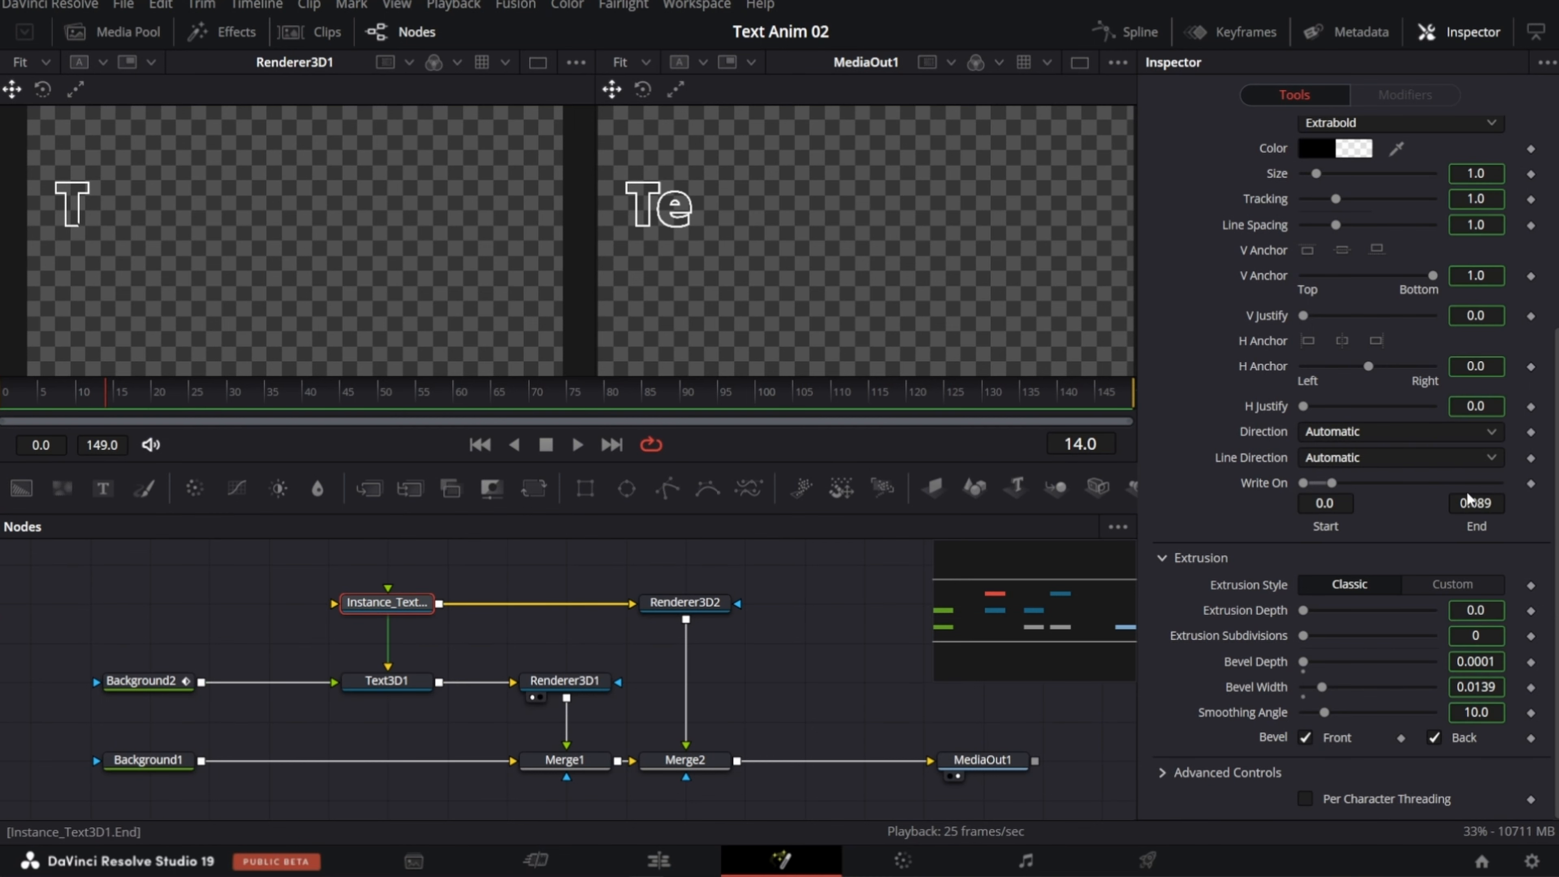
right_click(1478, 524)
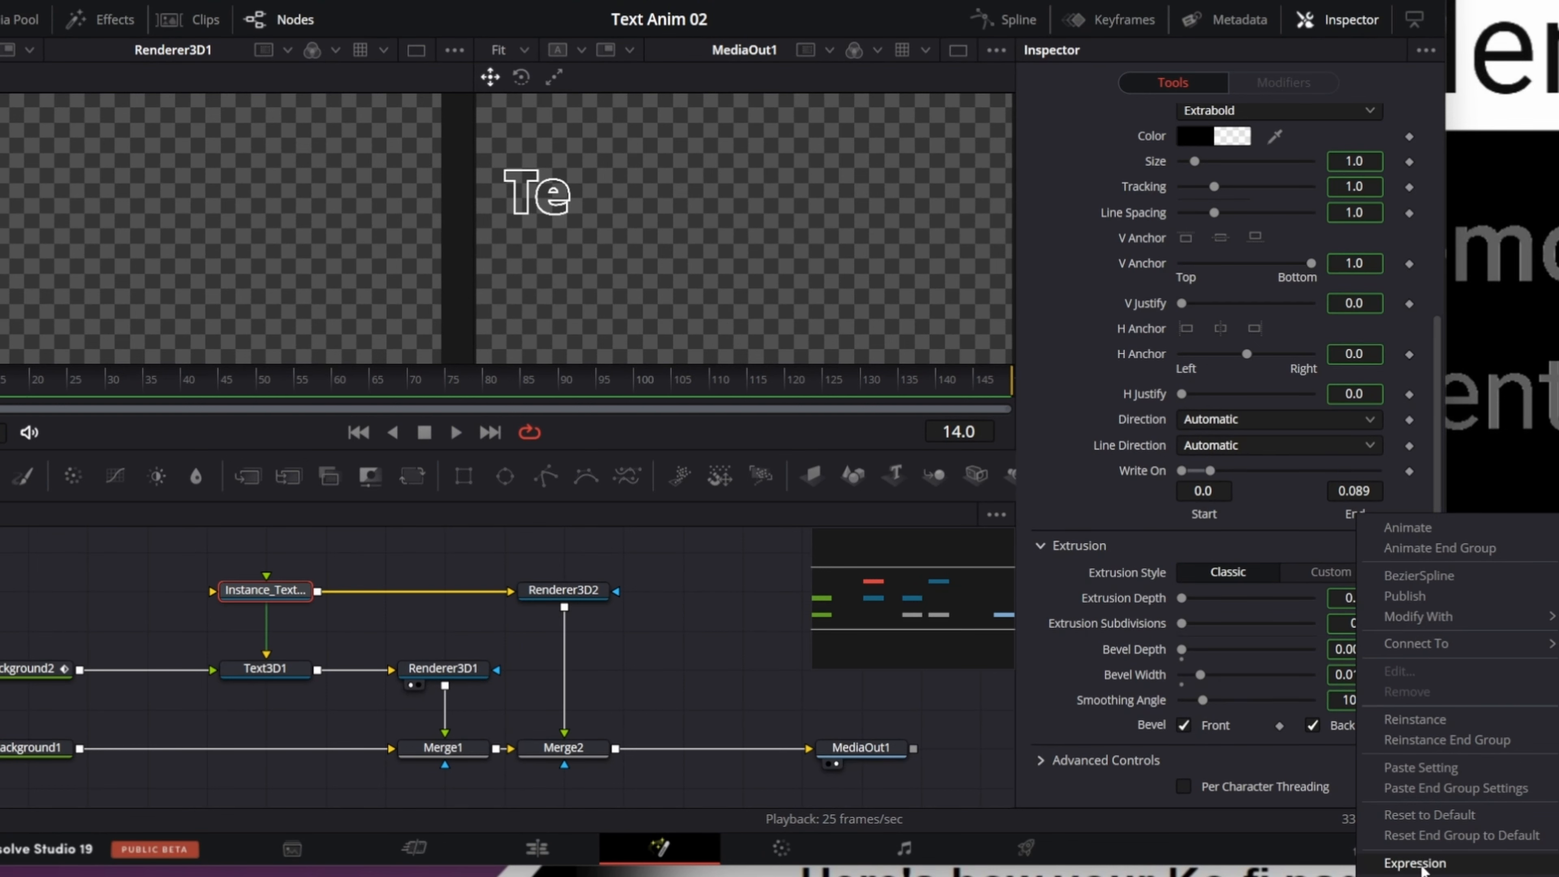
click(1417, 863)
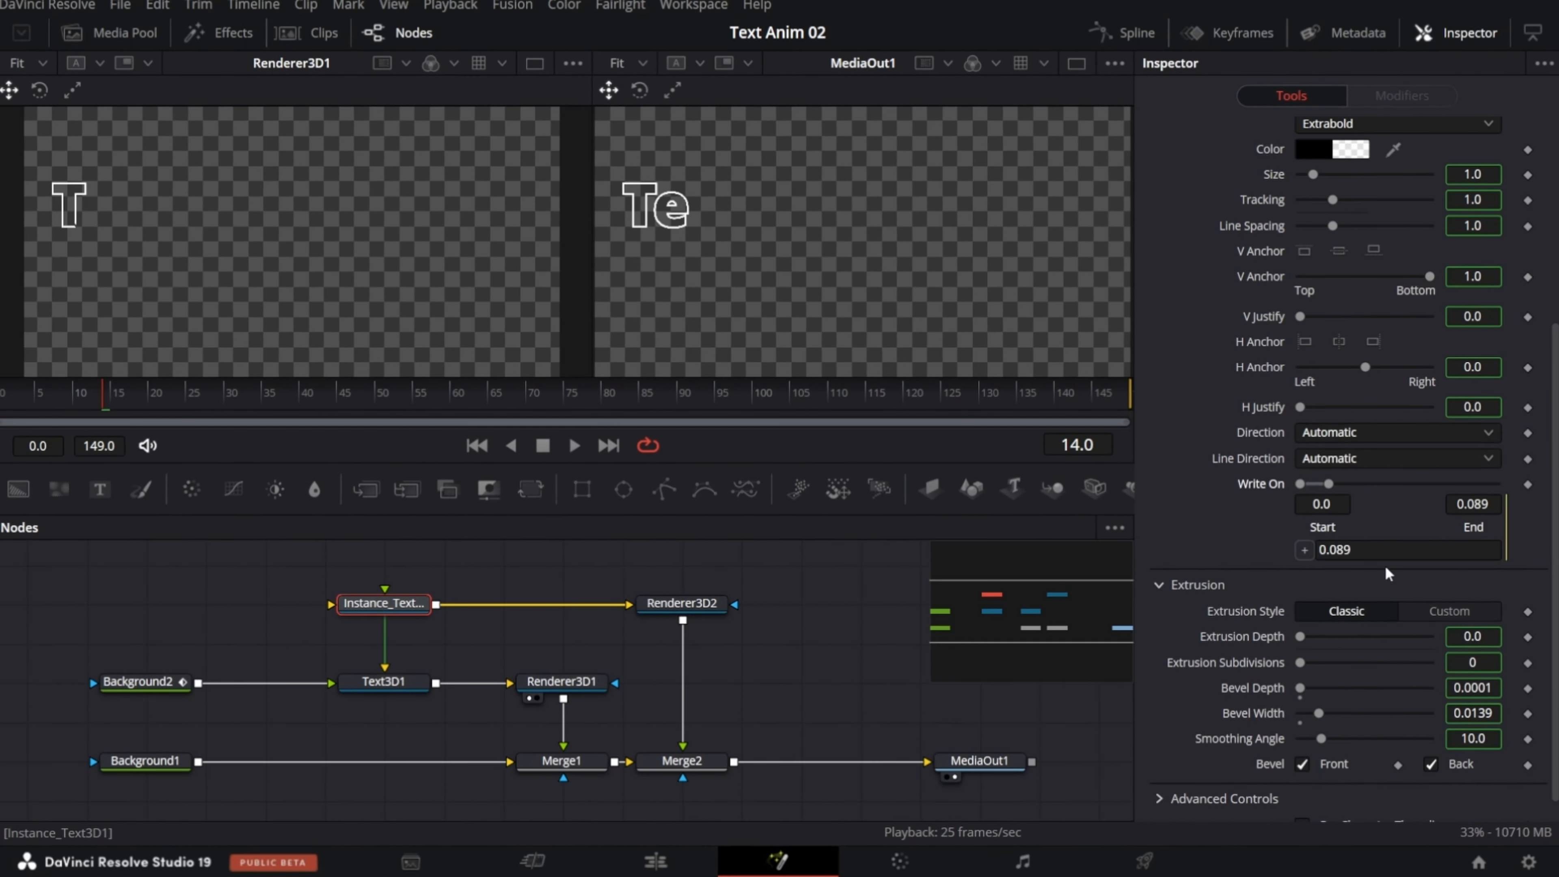
key(ctrl+v)
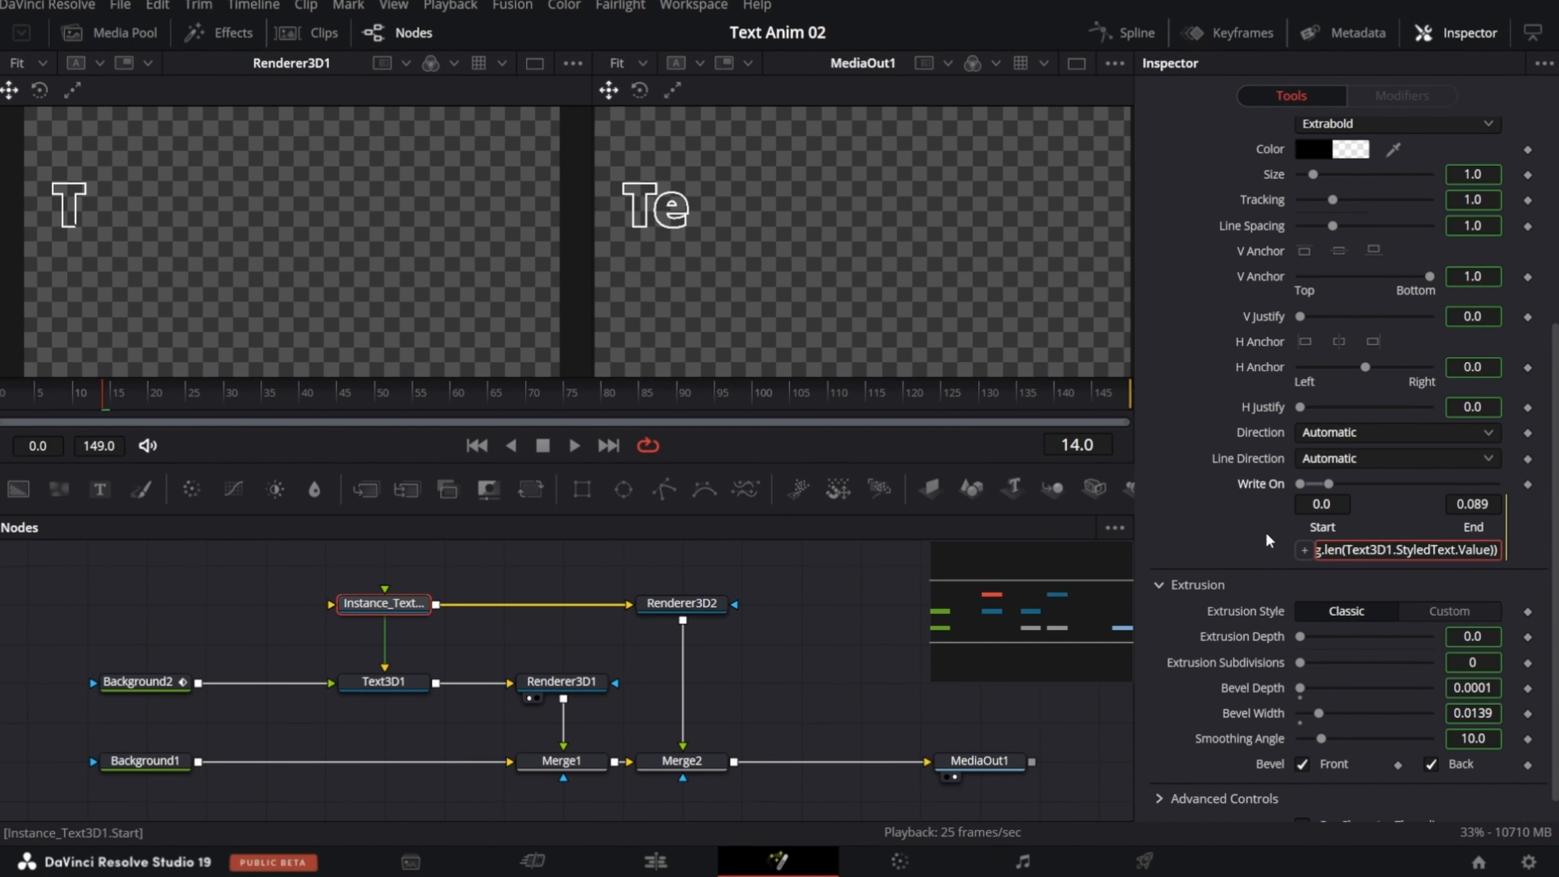
key(Tab)
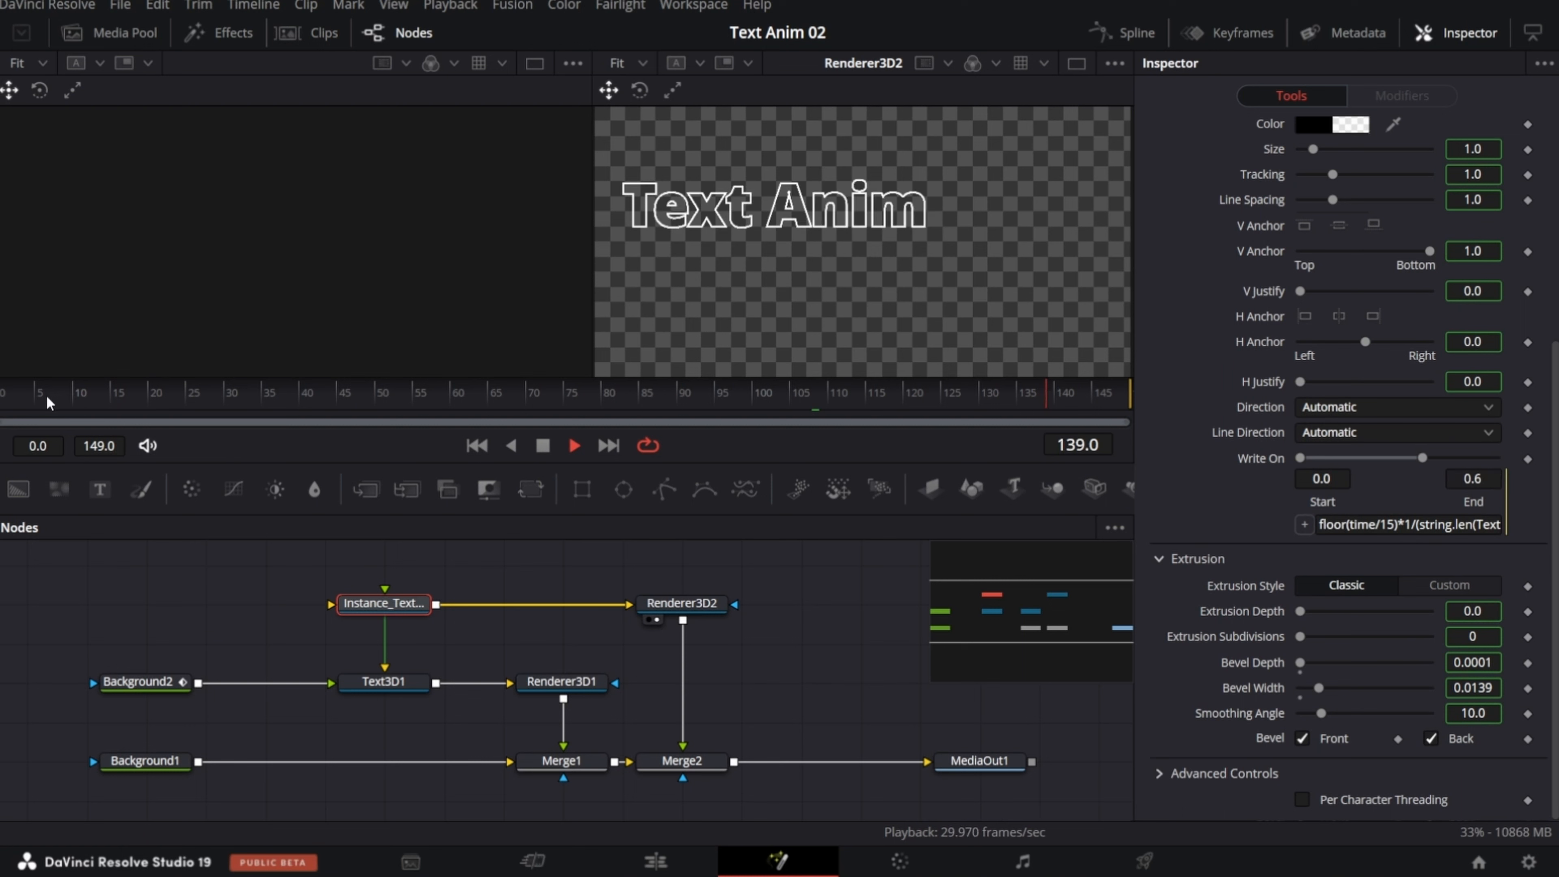
key(space)
Step: Add expressions to Text3D1's Write On: Start floor(time/15)*1/(string.len(Text3D1.StyledText.Value)), End ceil(time/15)*1/(string.len(Text3D1.StyledText.Value))
click(385, 683)
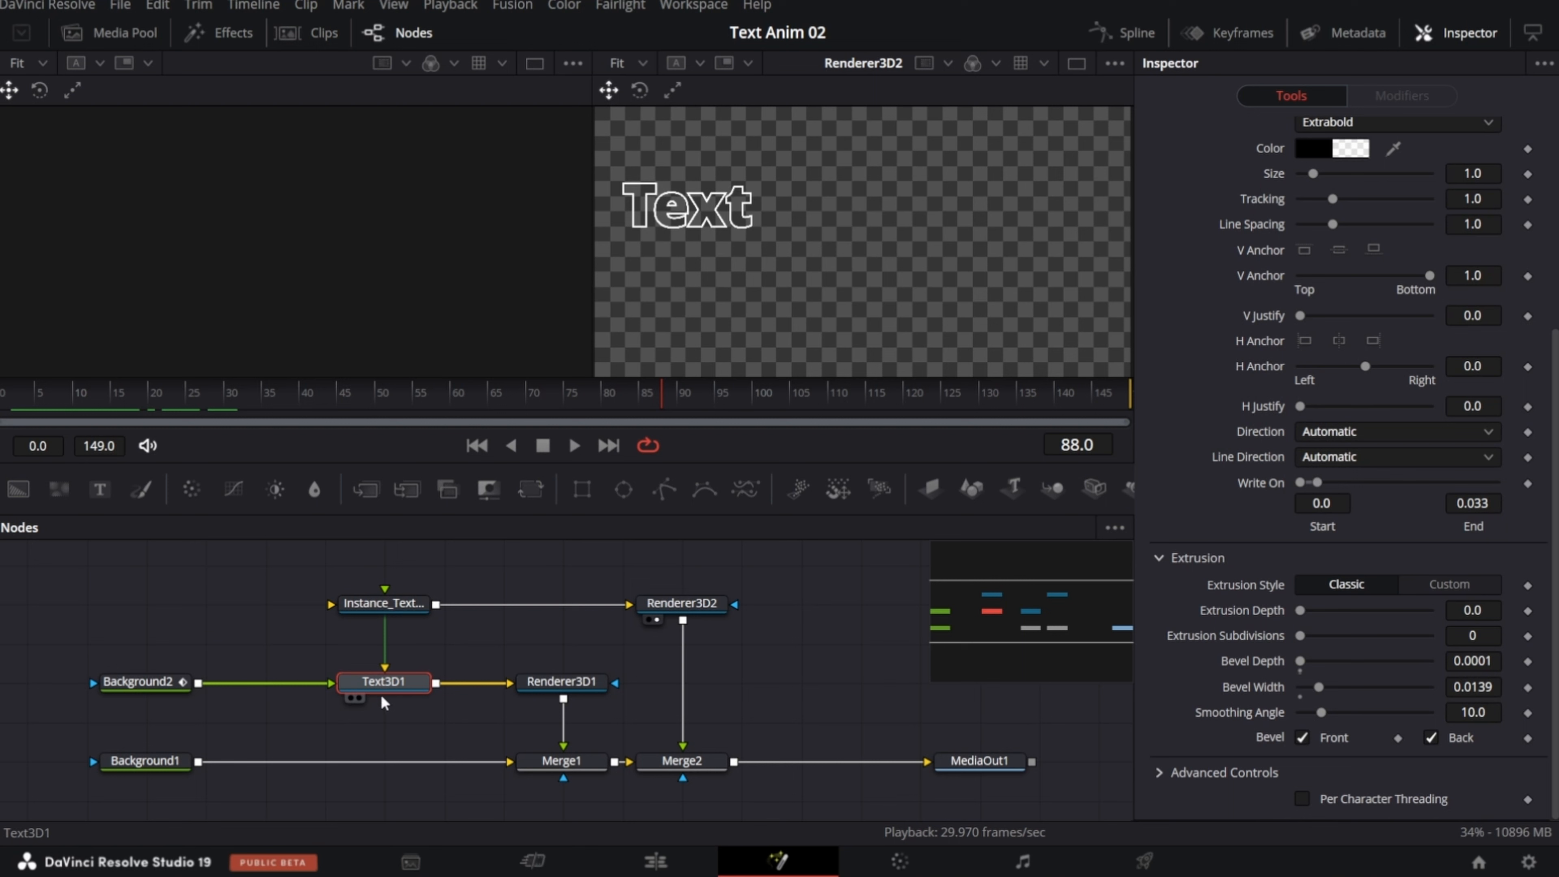
right_click(1321, 536)
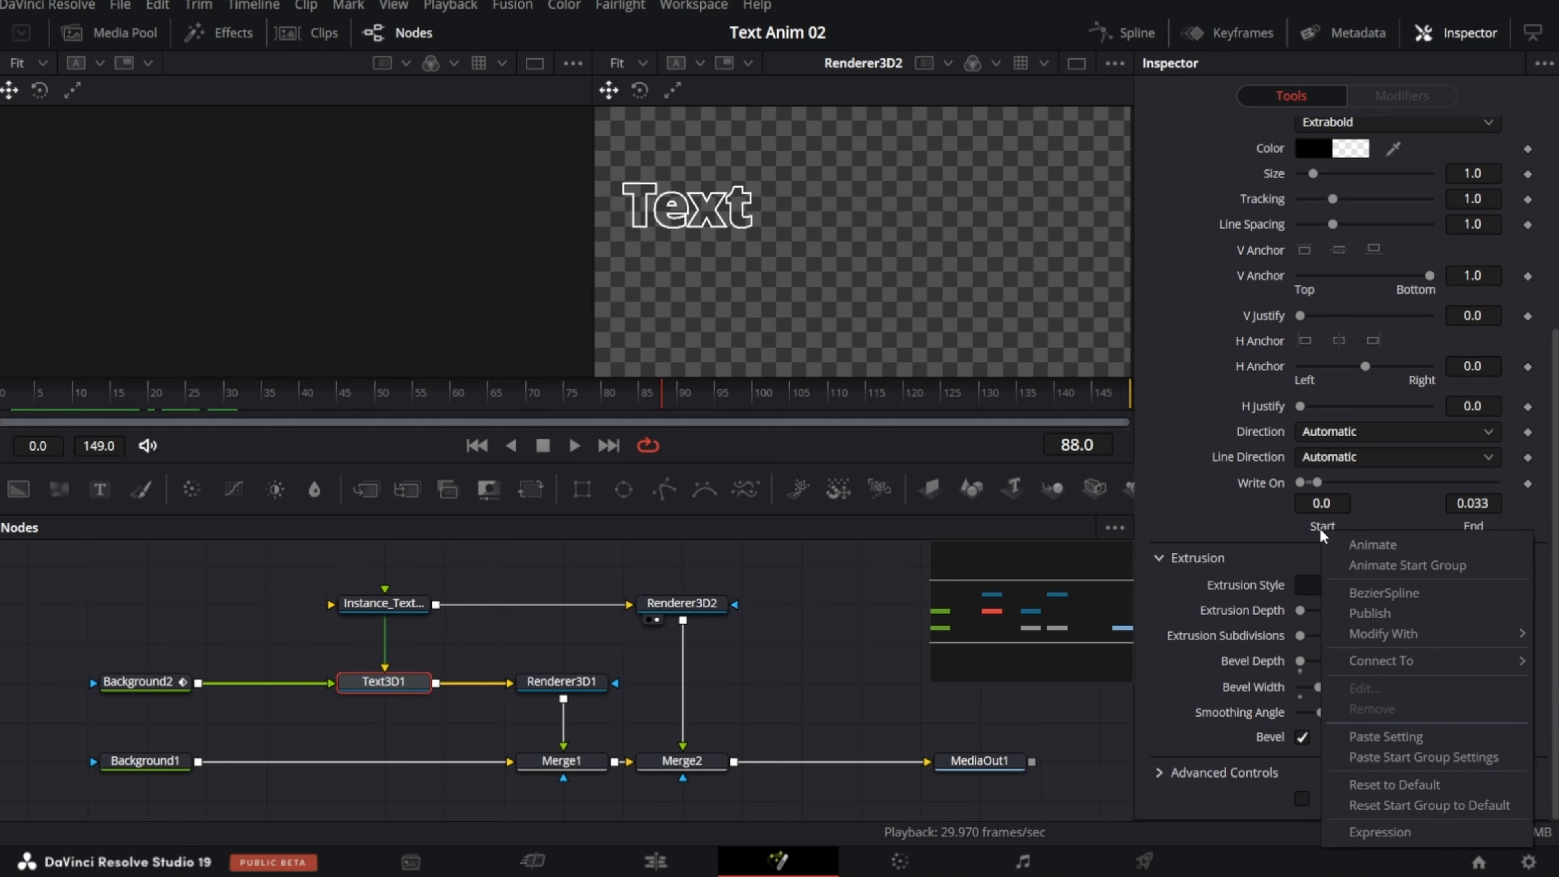
click(1386, 833)
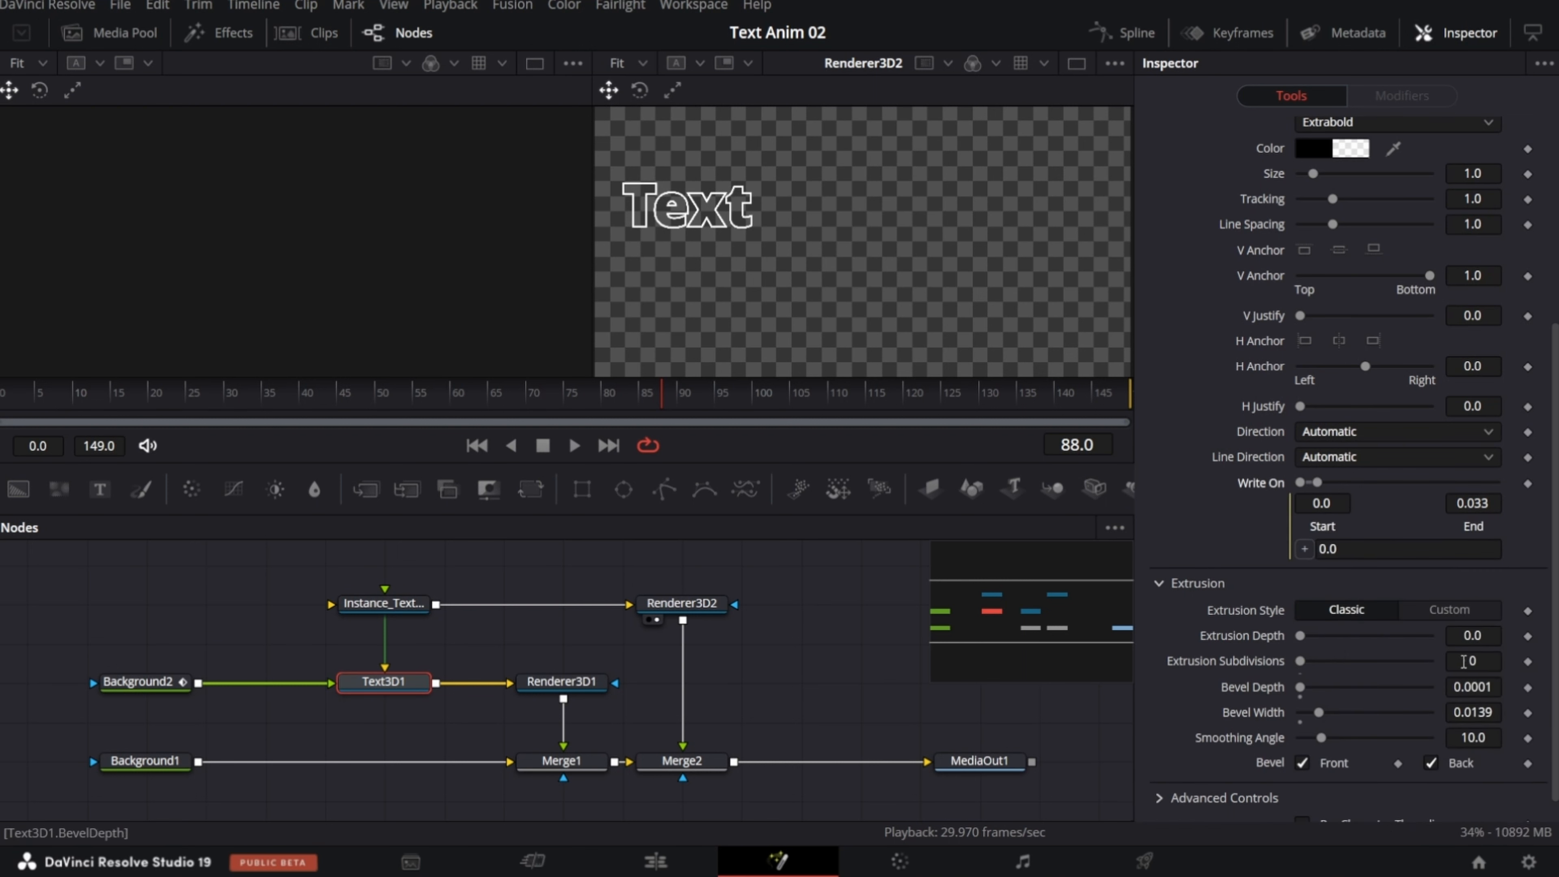
right_click(1474, 530)
click(1516, 827)
click(1350, 548)
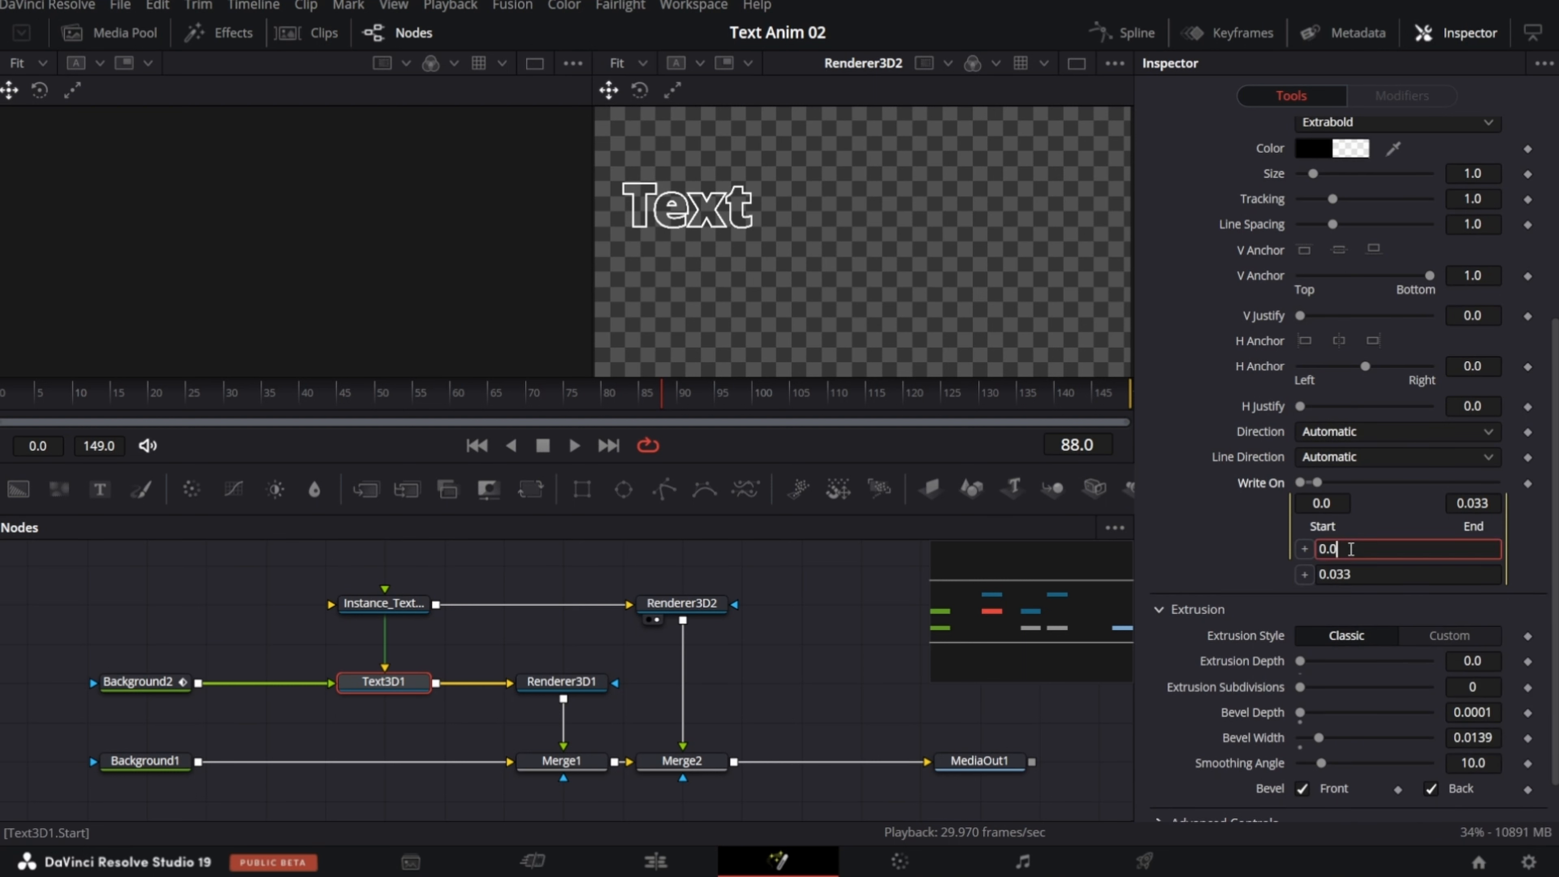
key(ctrl+a)
text(floor(time/15)*1/(string.len(Text3D1.StyledText.Value)))
click(1381, 574)
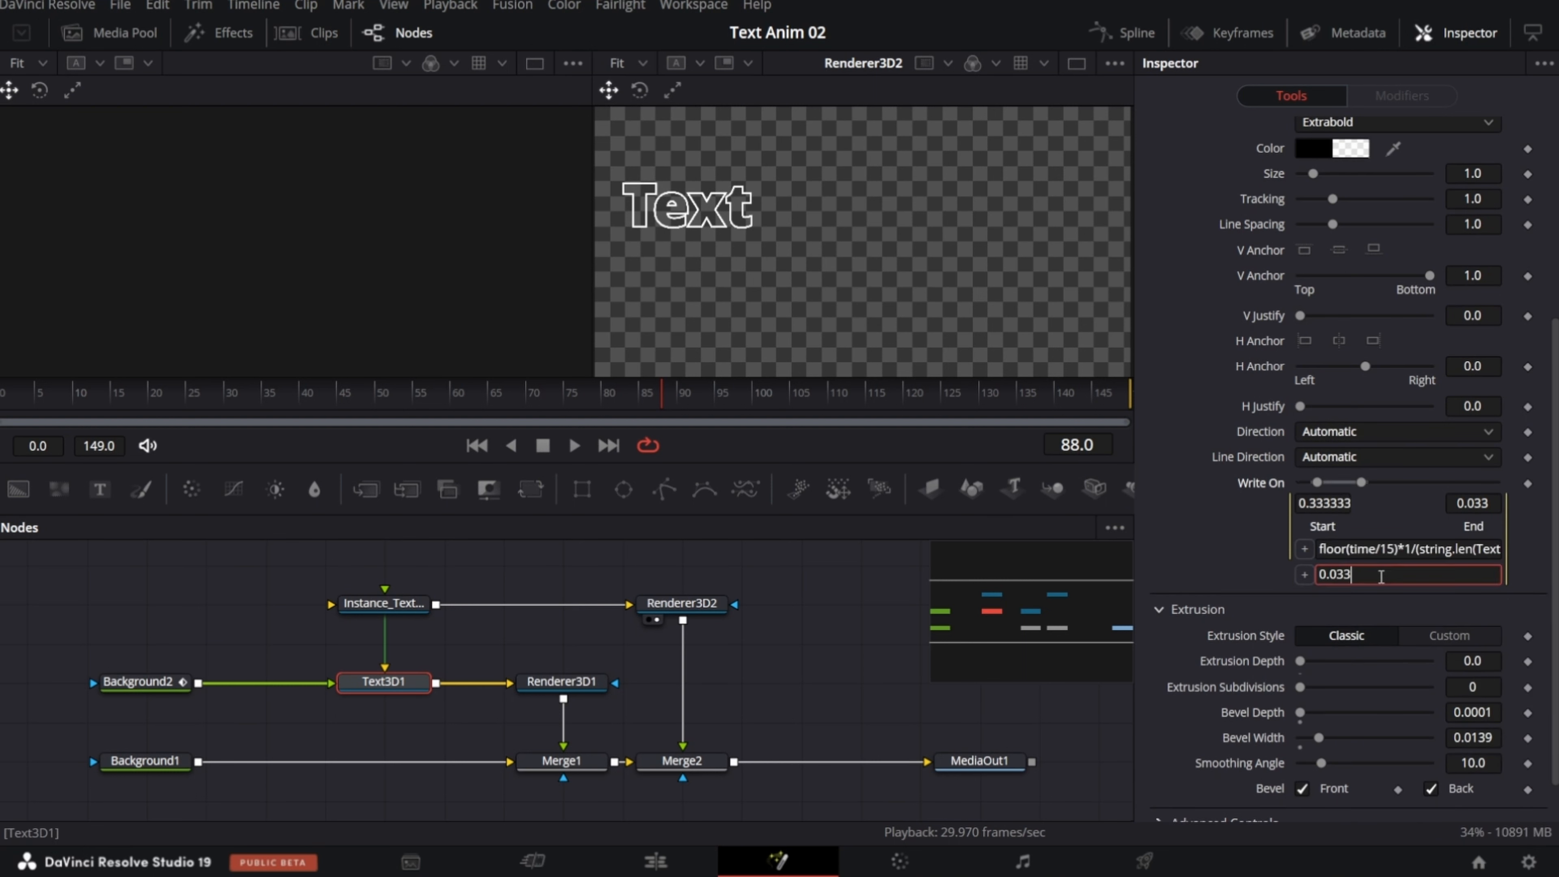
key(ctrl+a)
key(ctrl+v)
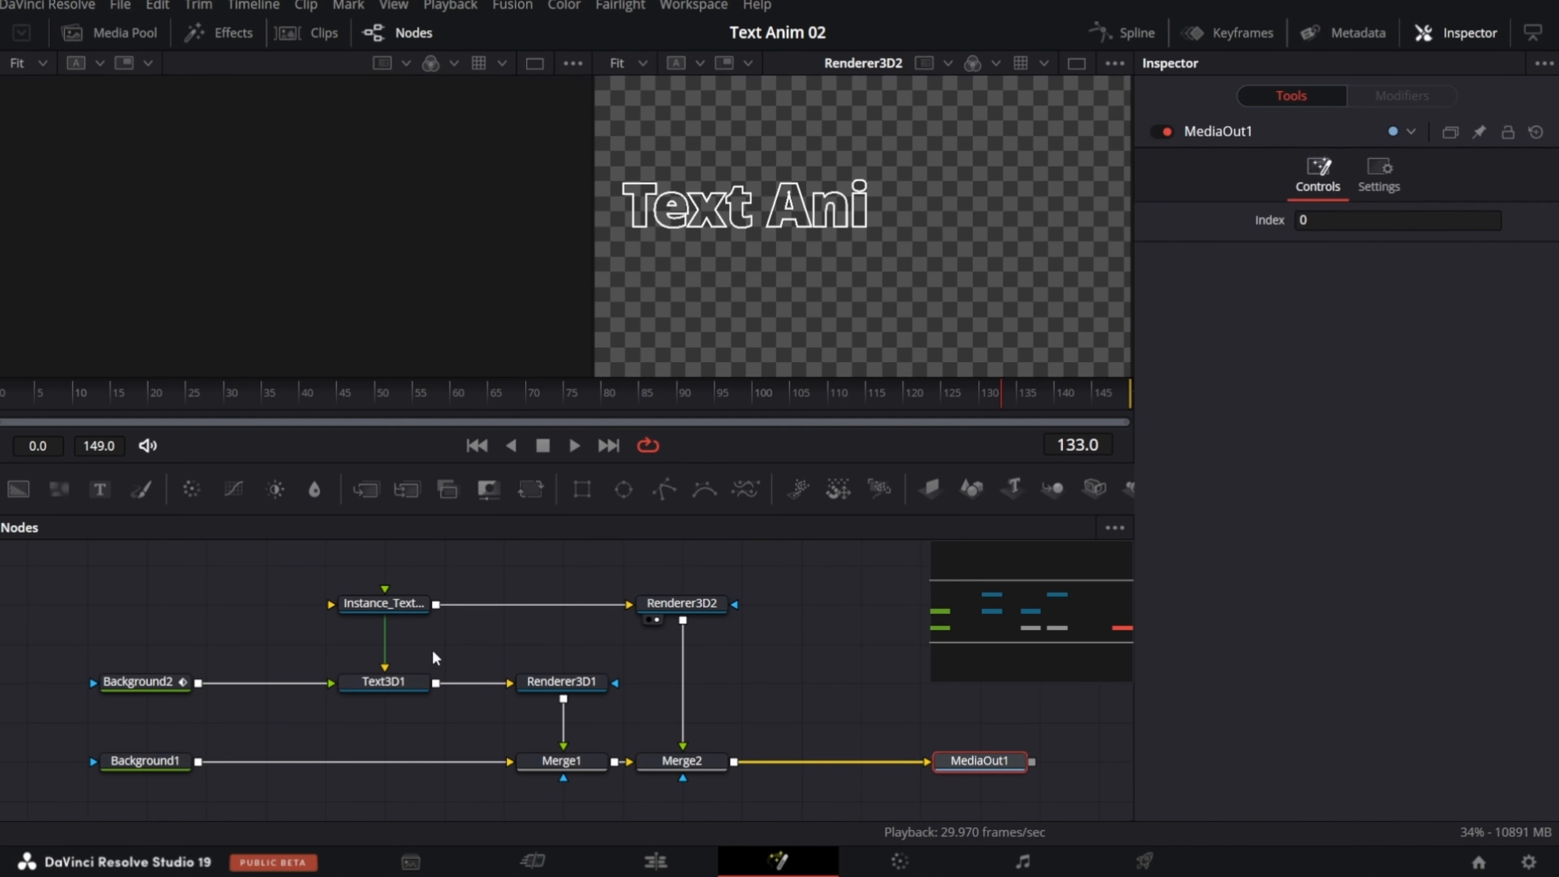
Step: View Renderer3D1's output in the second viewer and play it to check the letter-by-letter reveal
click(546, 689)
key(2)
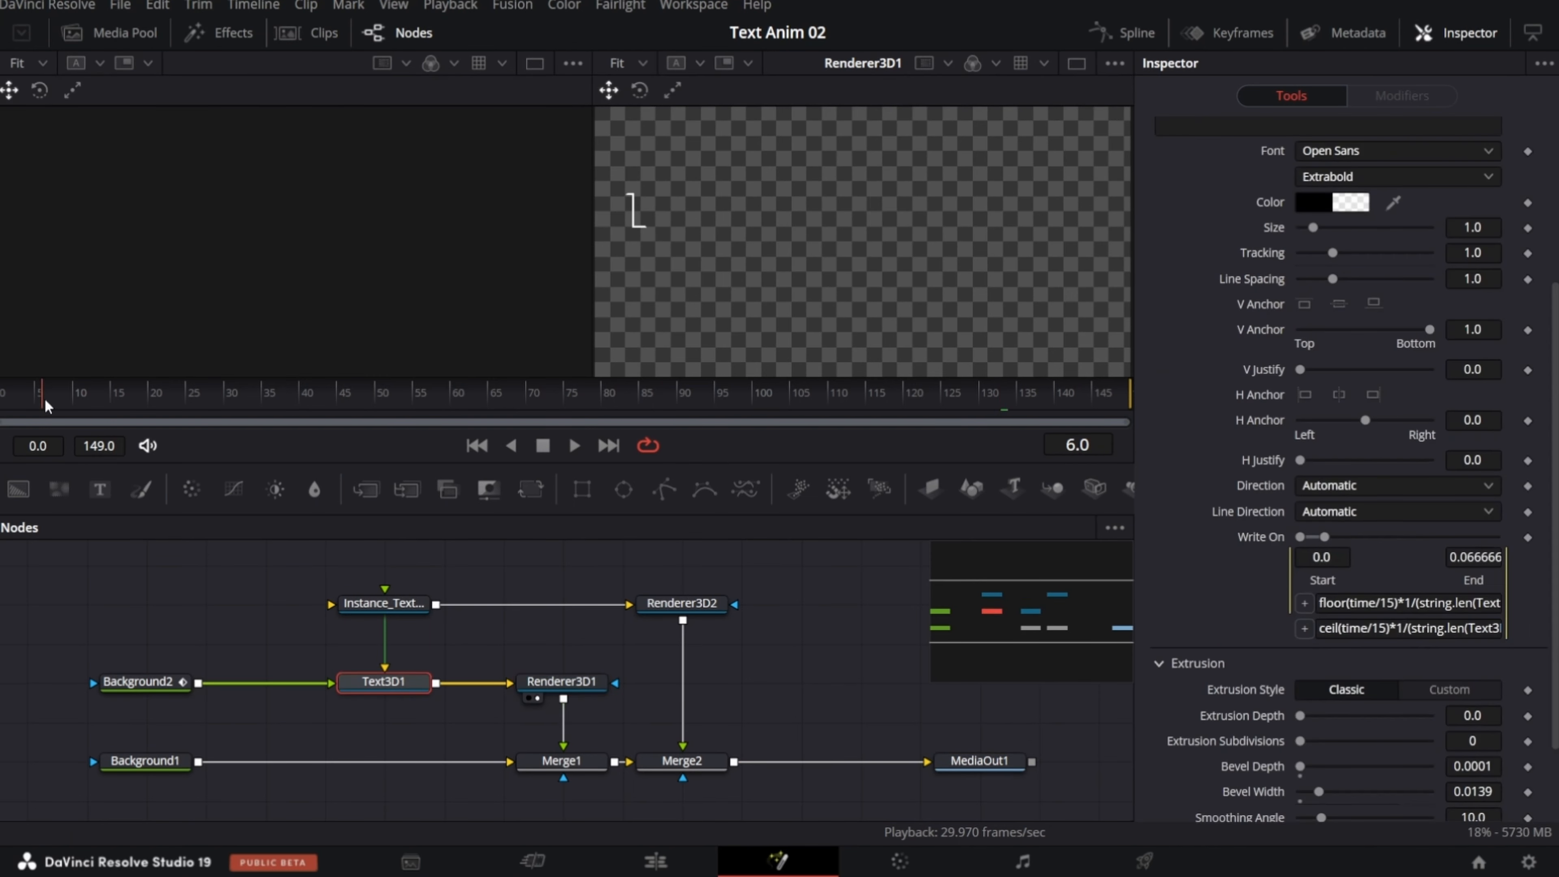
key(space)
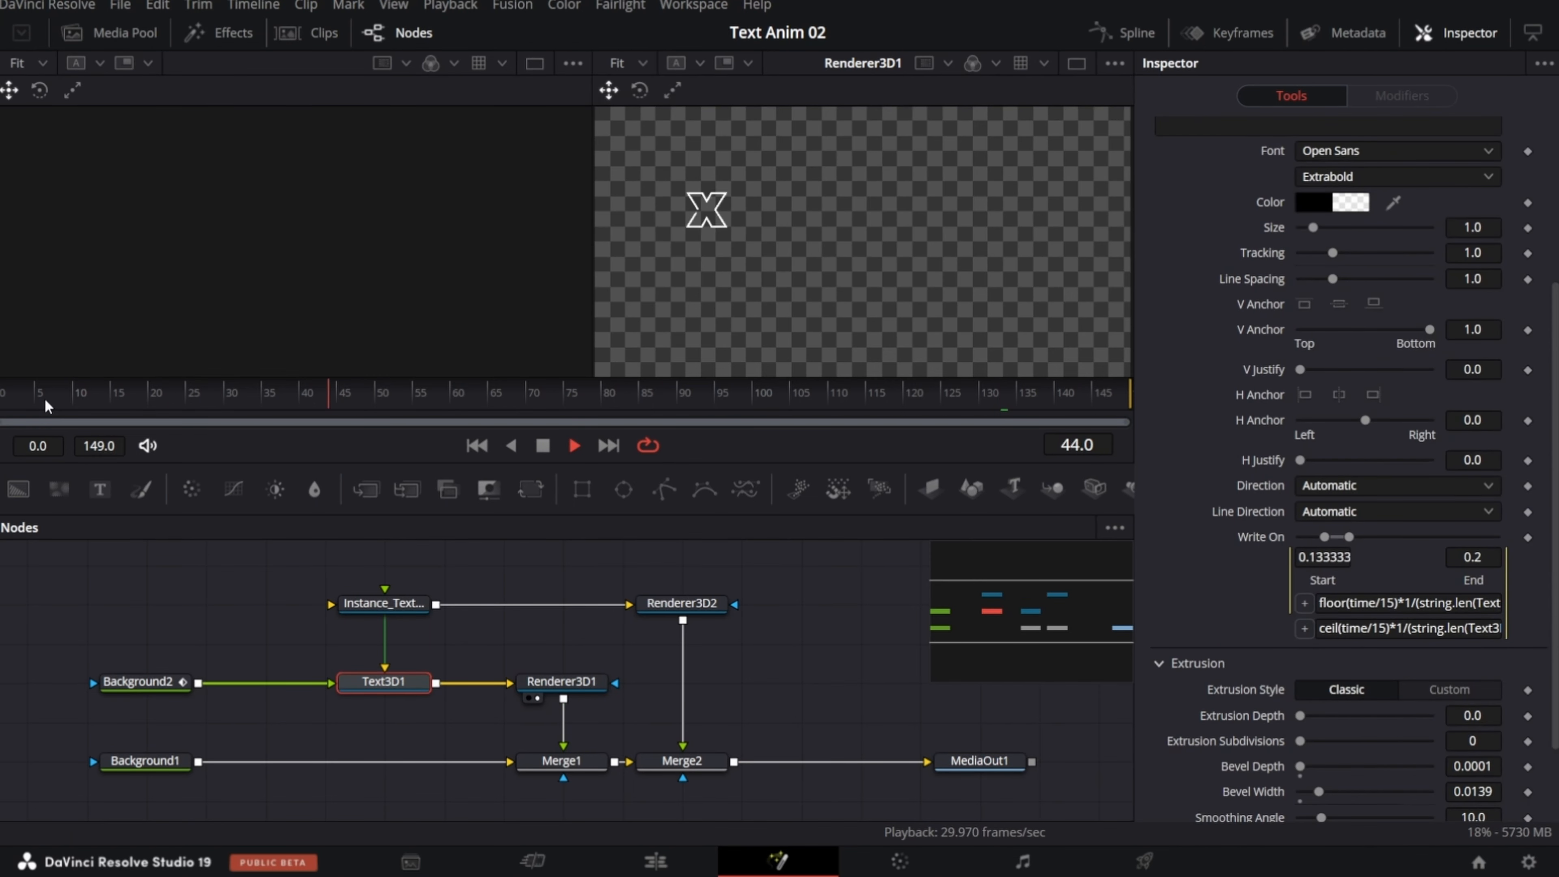
key(space)
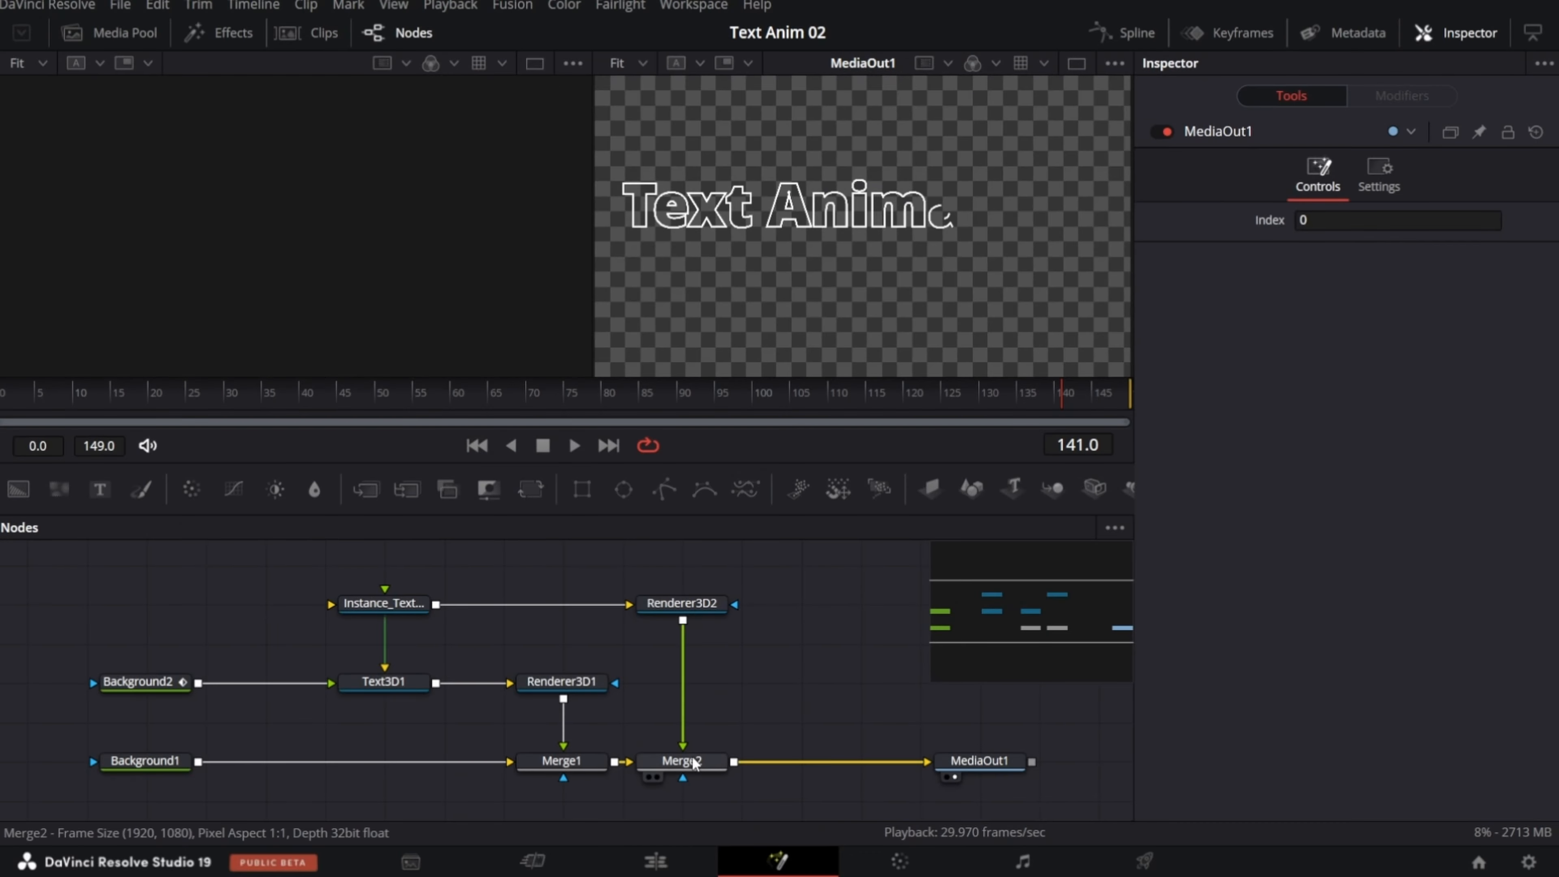
Step: Add a Soft Glow node between Merge2 and MediaOut1, spacing MediaOut1 out, and set its Gain to about 0.866
click(688, 760)
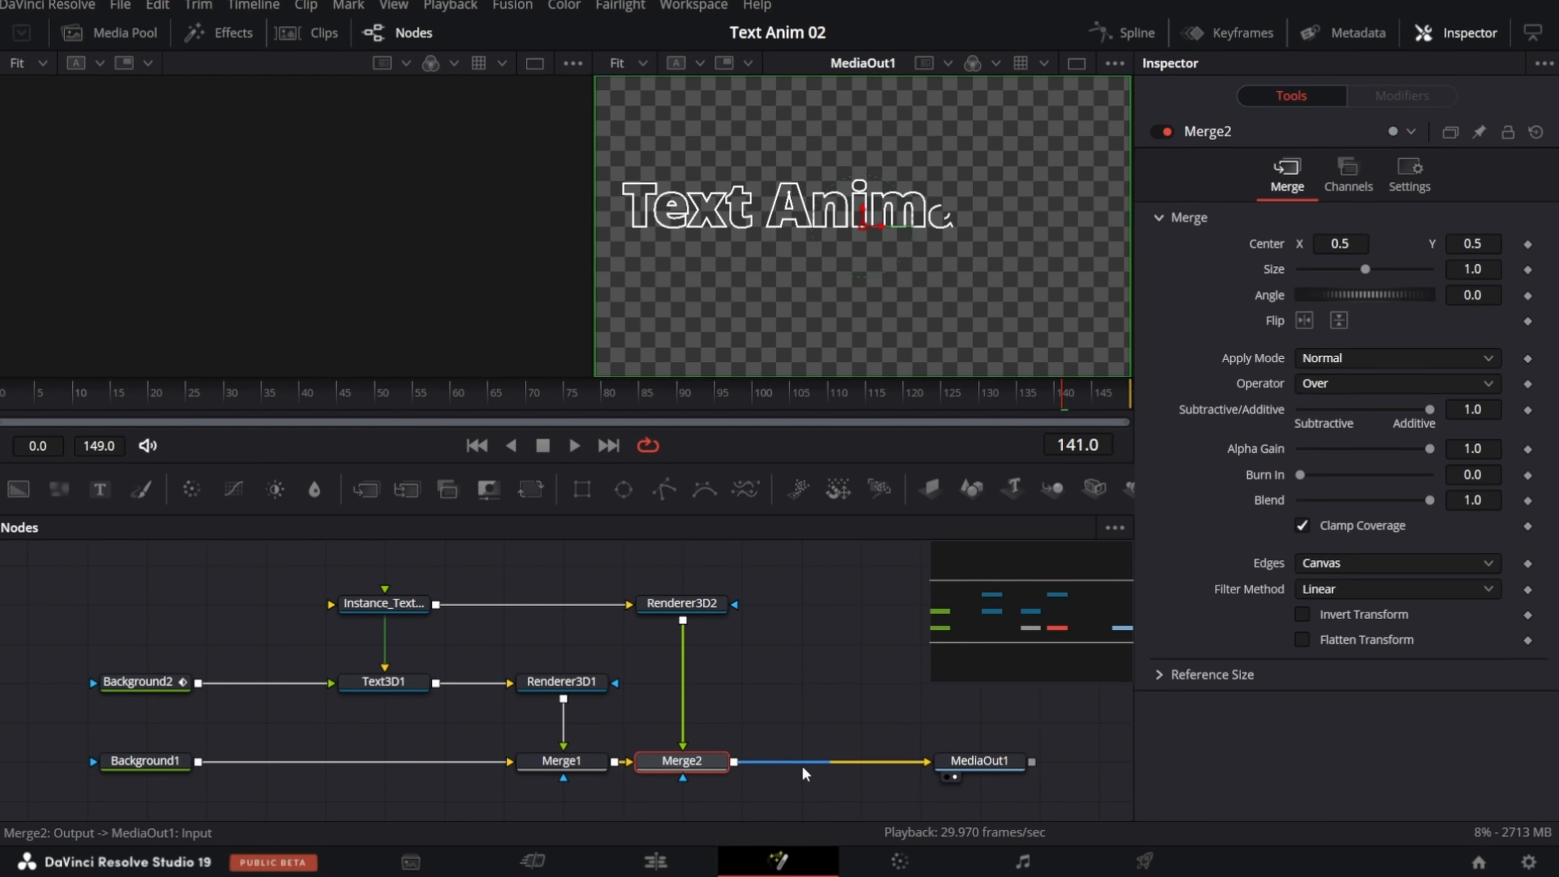
drag(968, 768, 1027, 768)
click(675, 764)
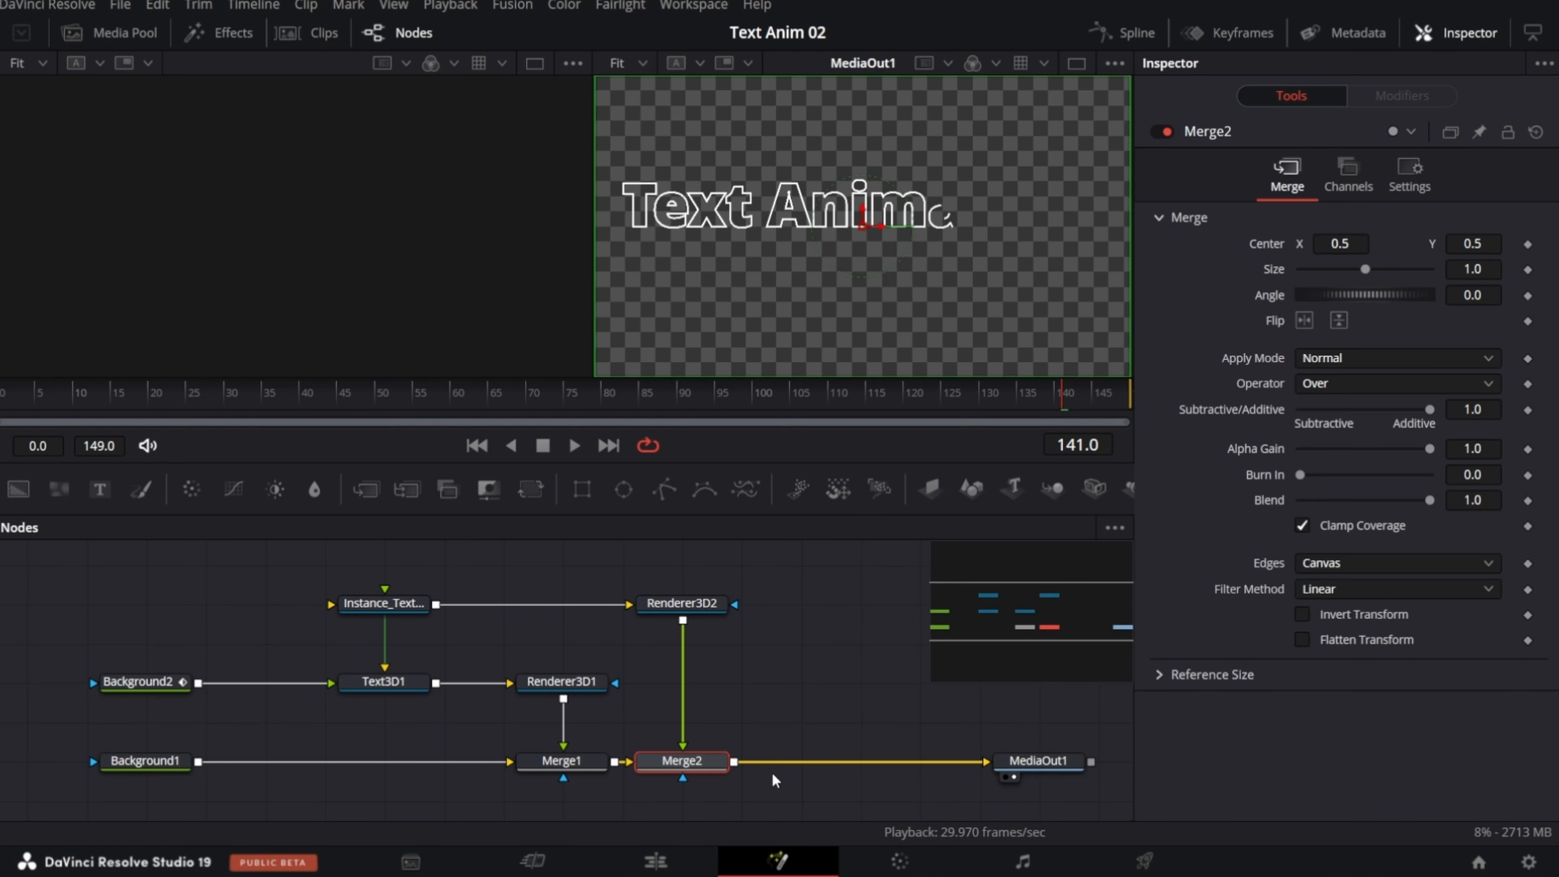
key(shift+space)
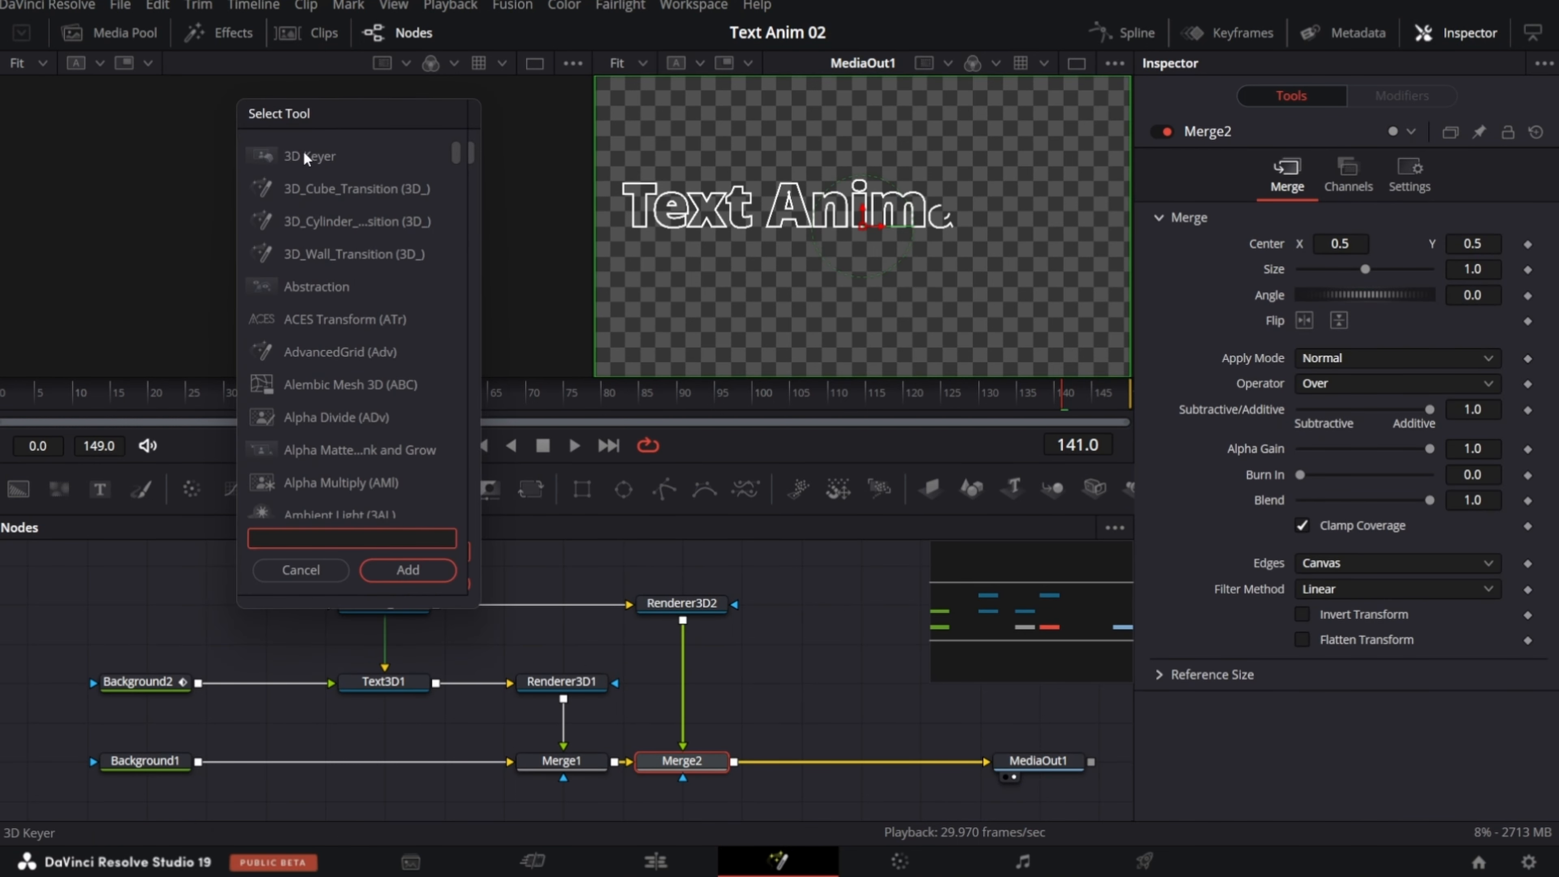
text(soft)
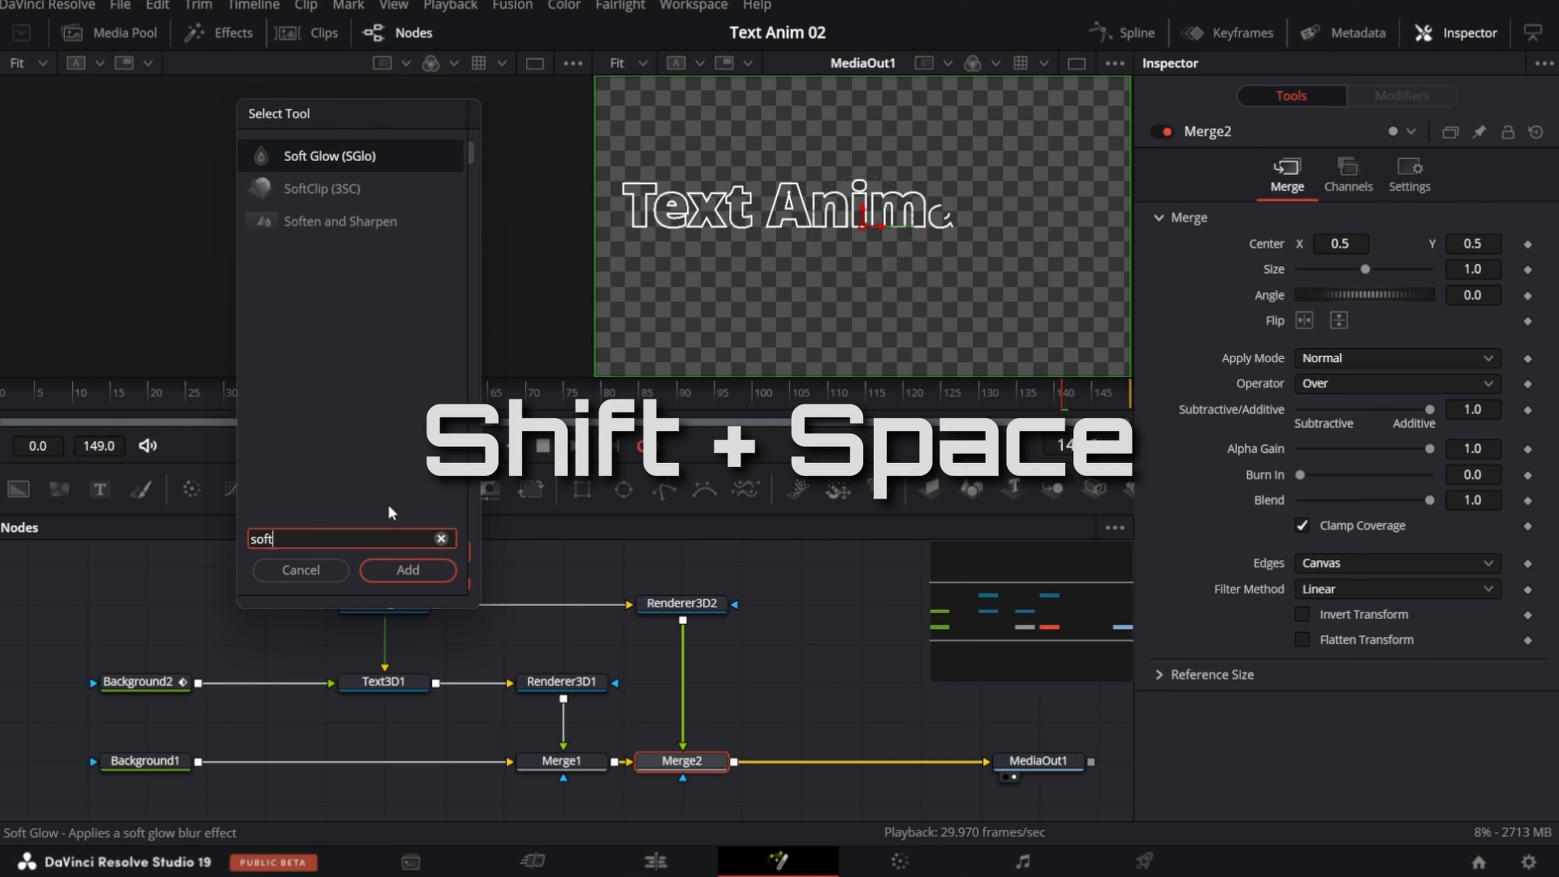
click(298, 154)
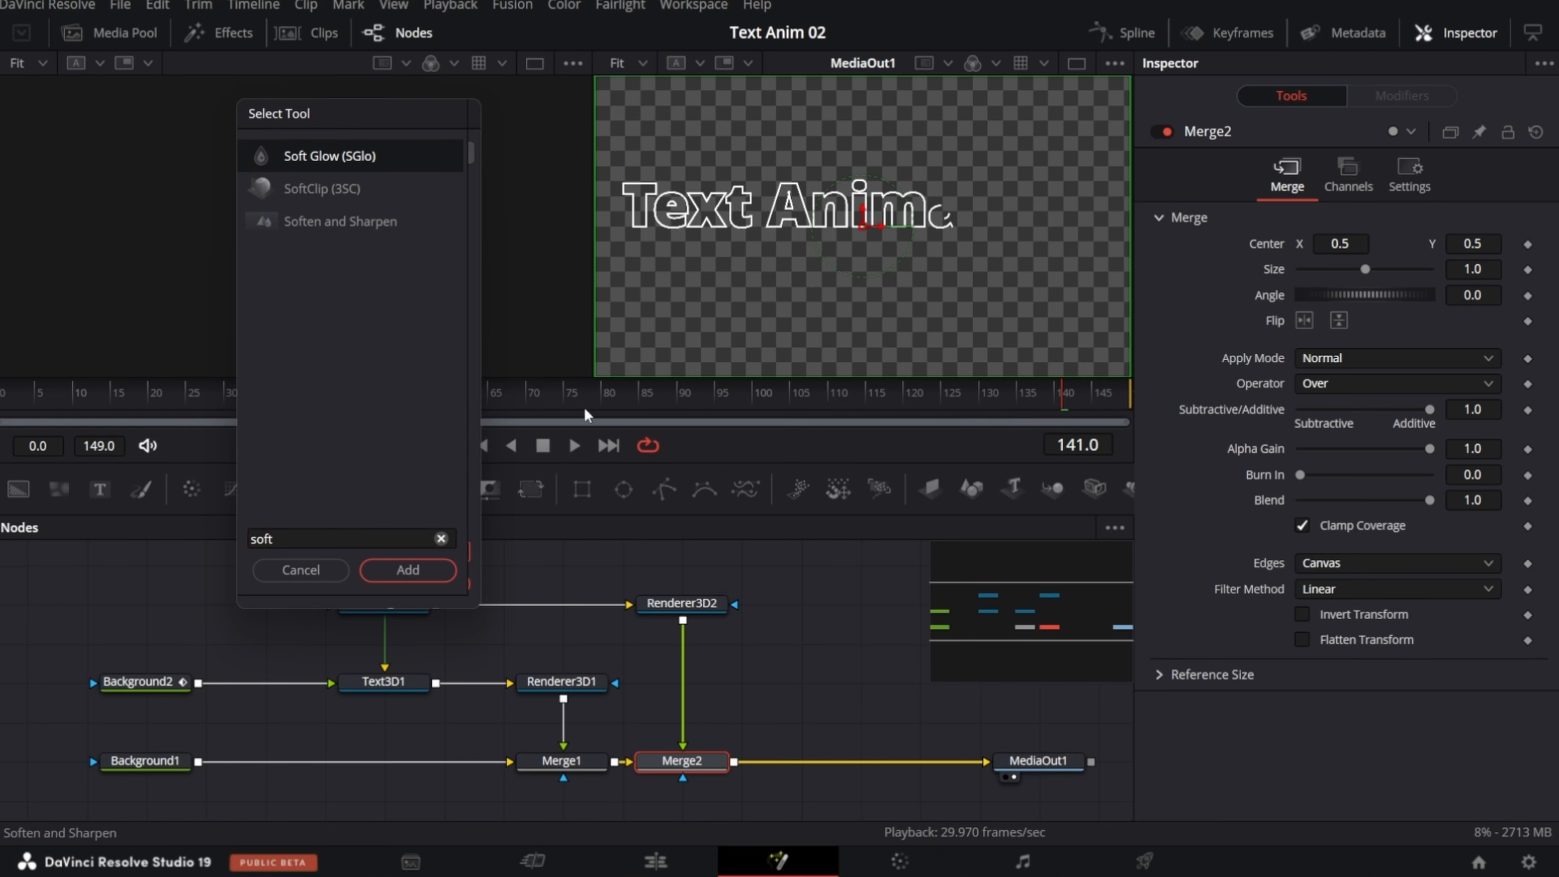
click(420, 578)
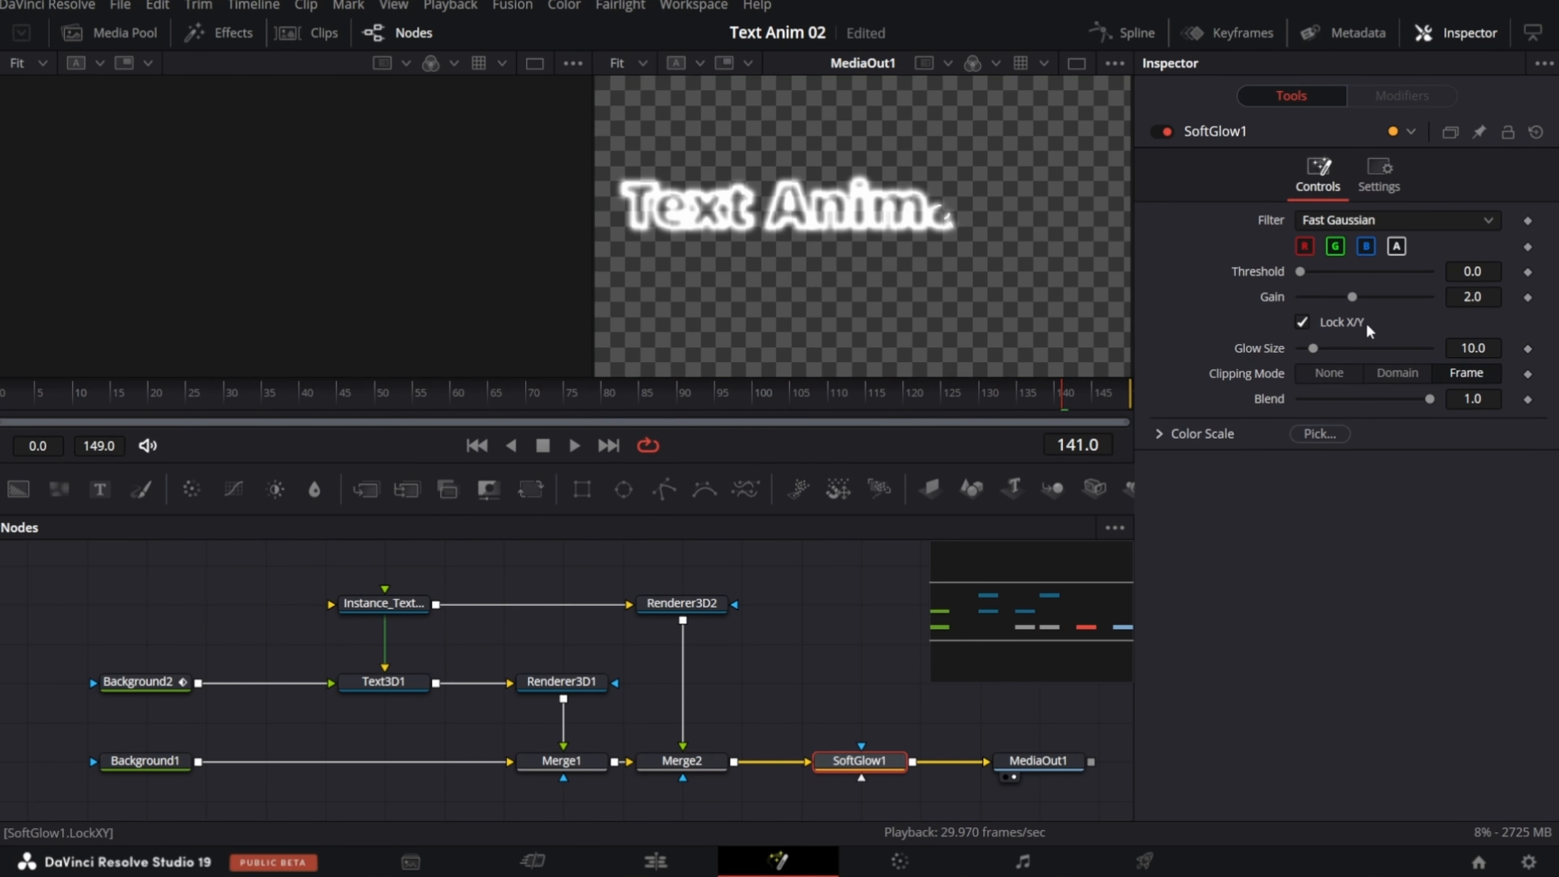
drag(1351, 297, 1323, 297)
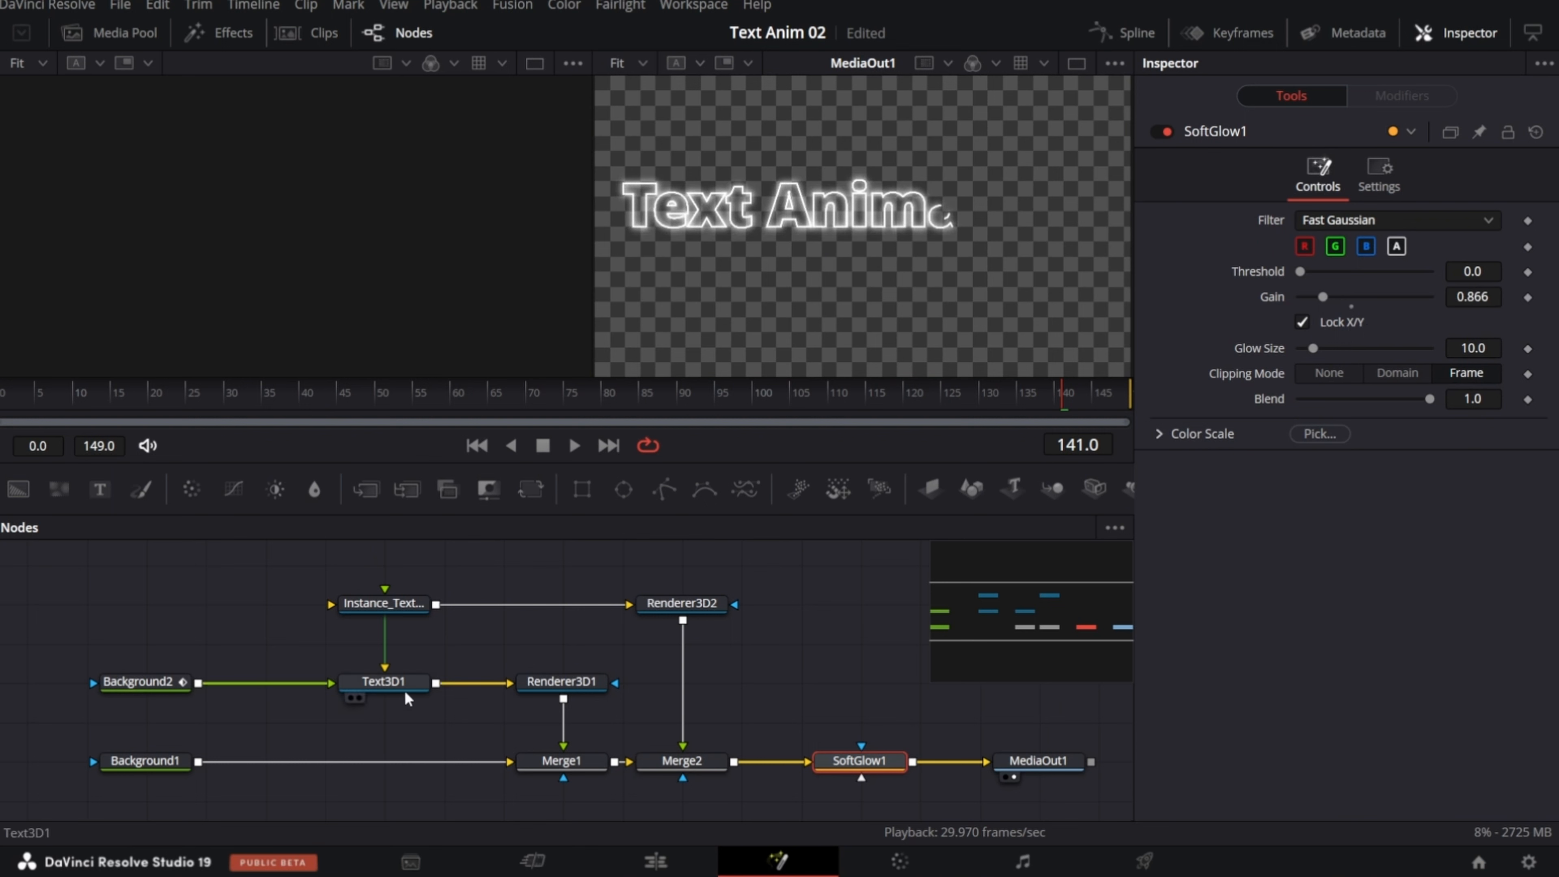
Step: Set Text3D1's Bevel Material color to purple #8555ff and play back the animation
click(379, 681)
click(1379, 175)
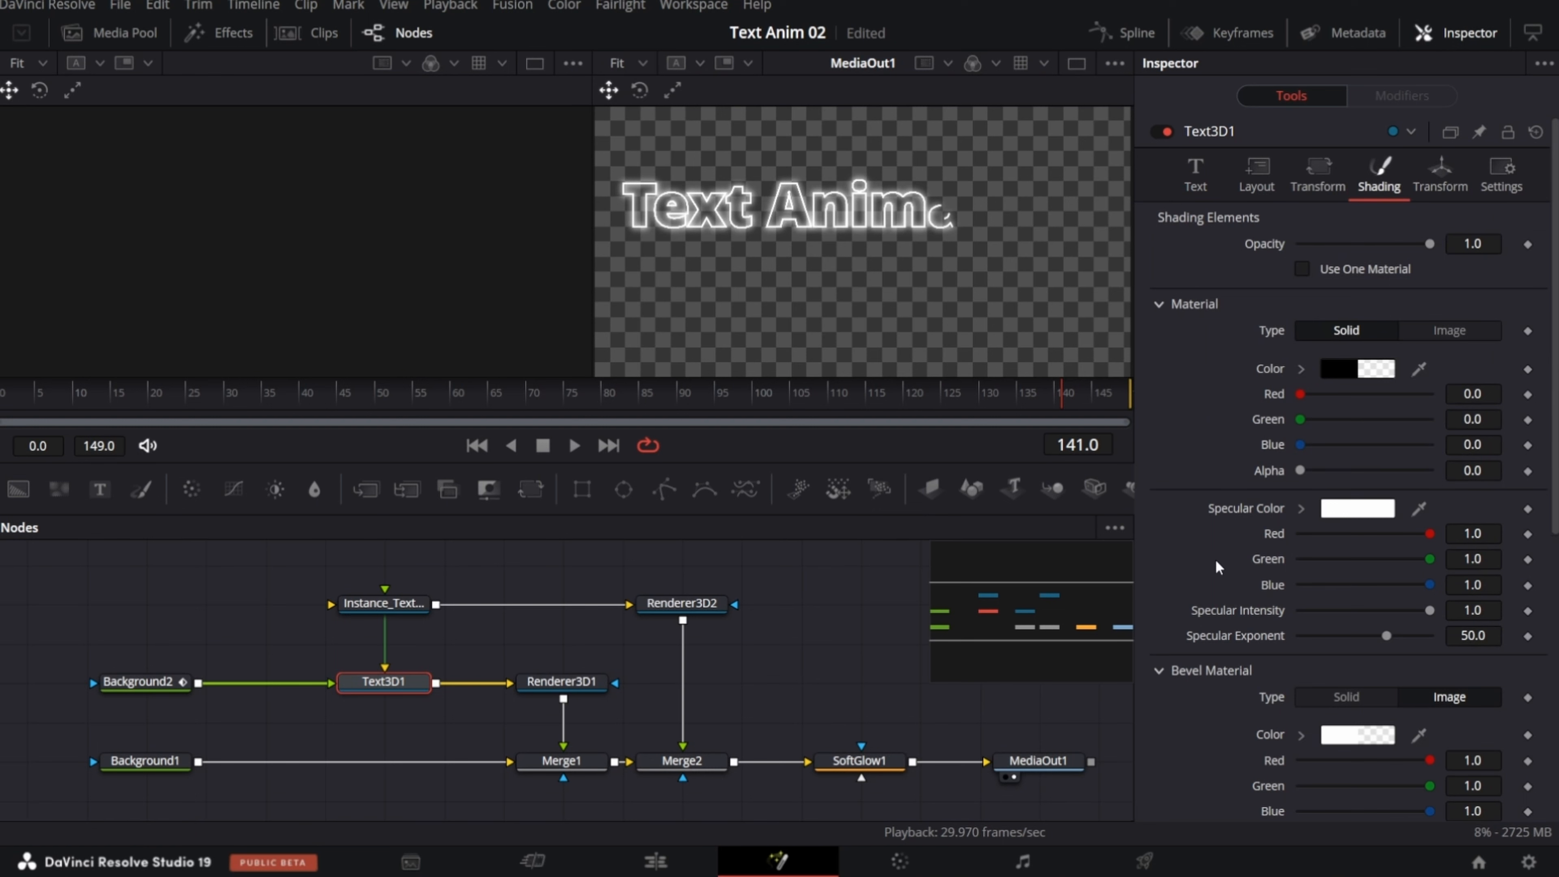
click(1341, 735)
click(824, 369)
drag(844, 225, 337, 286)
mouse_move(337, 368)
mouse_down()
mouse_move(364, 365)
mouse_move(385, 403)
mouse_move(317, 383)
mouse_up()
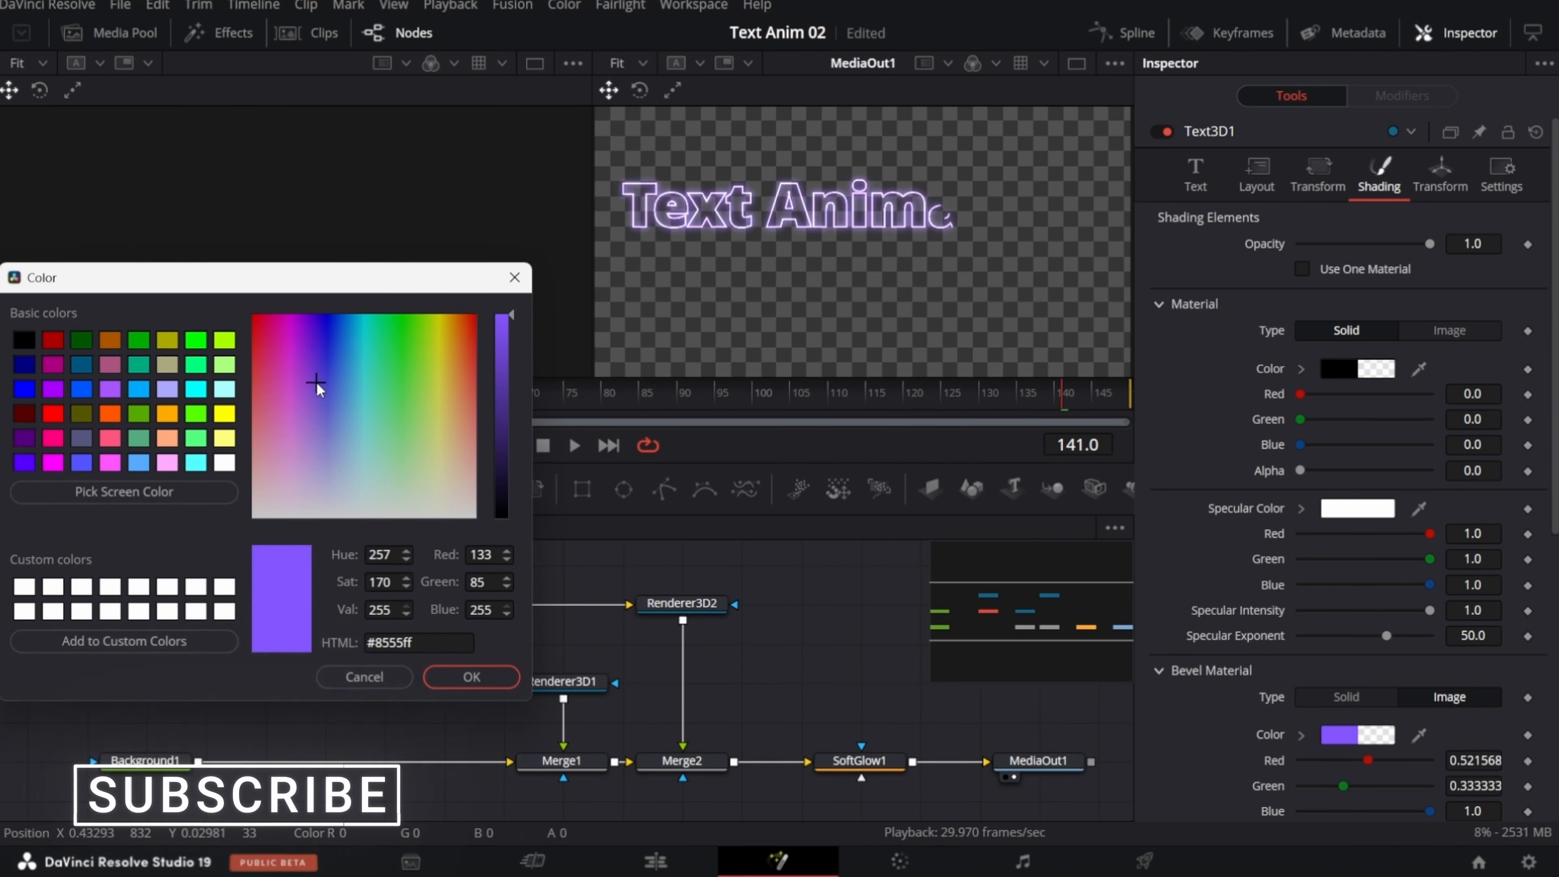
click(464, 676)
key(space)
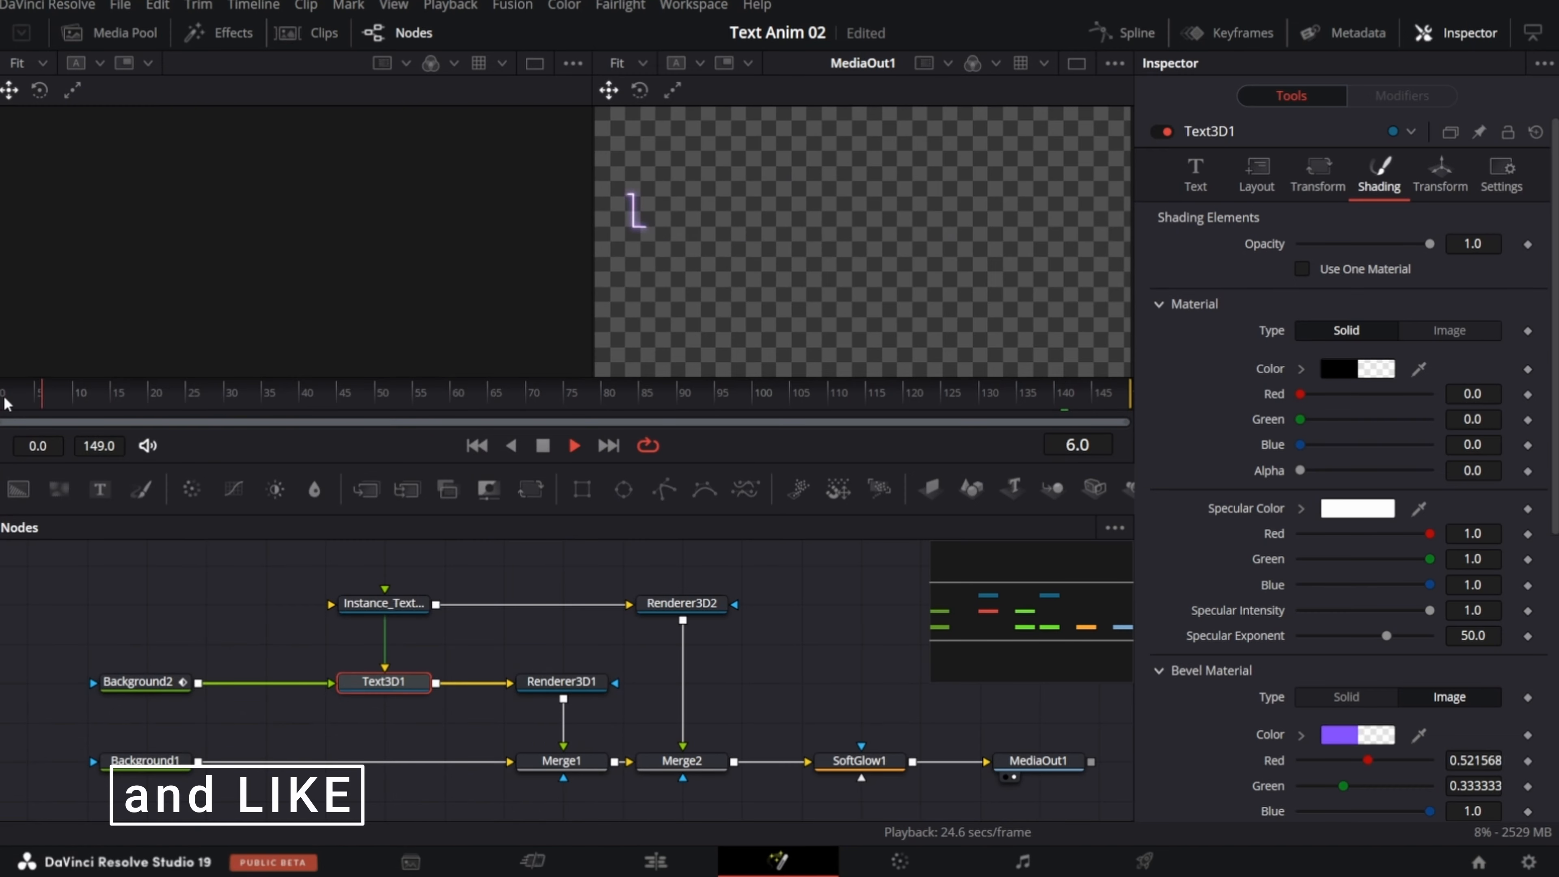